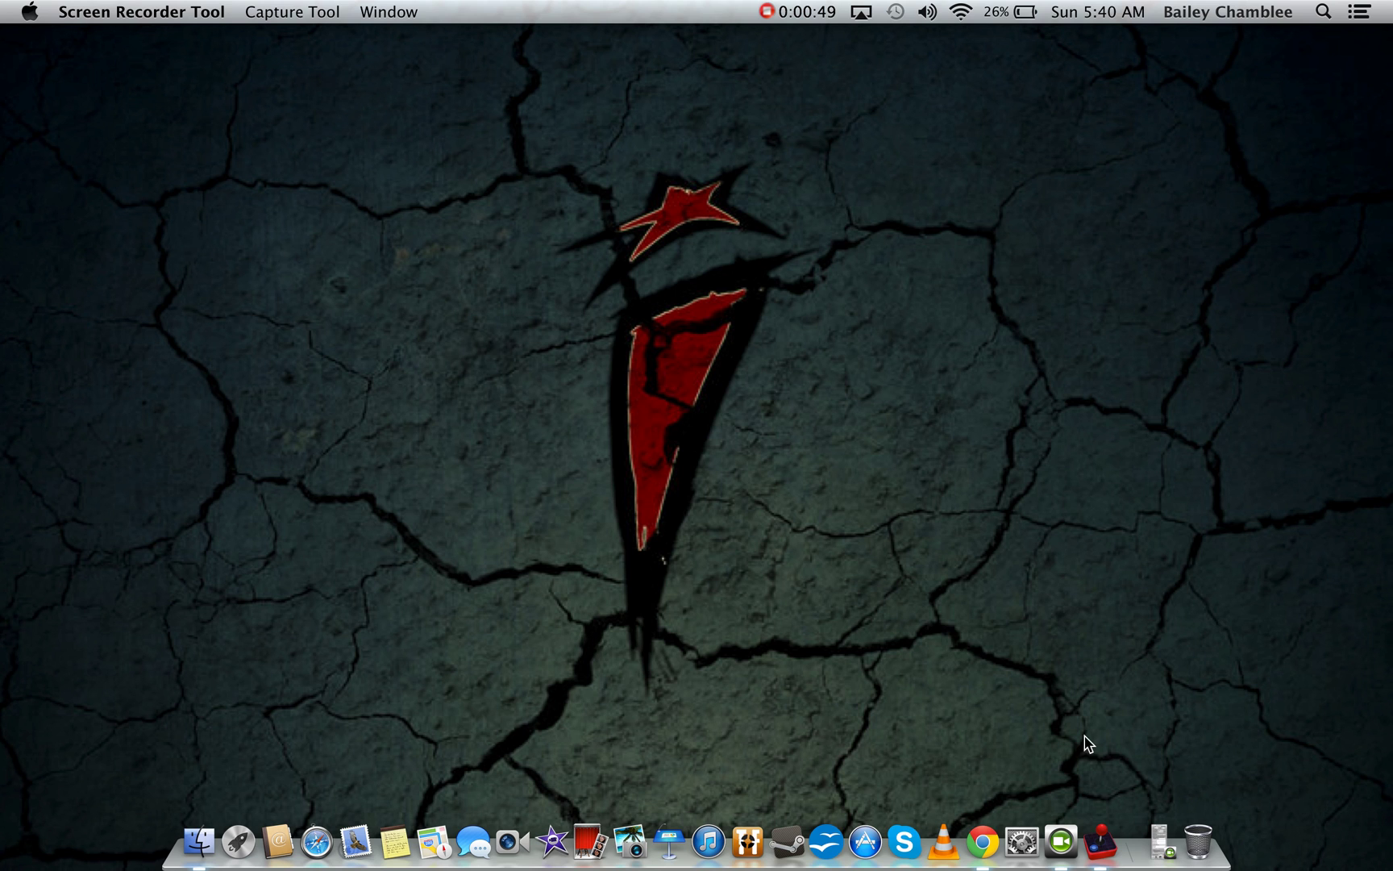
Launch OpenEmu from the Dock to show its SNES game library.
{"action": "left_click", "coordinate": [1105, 828]}
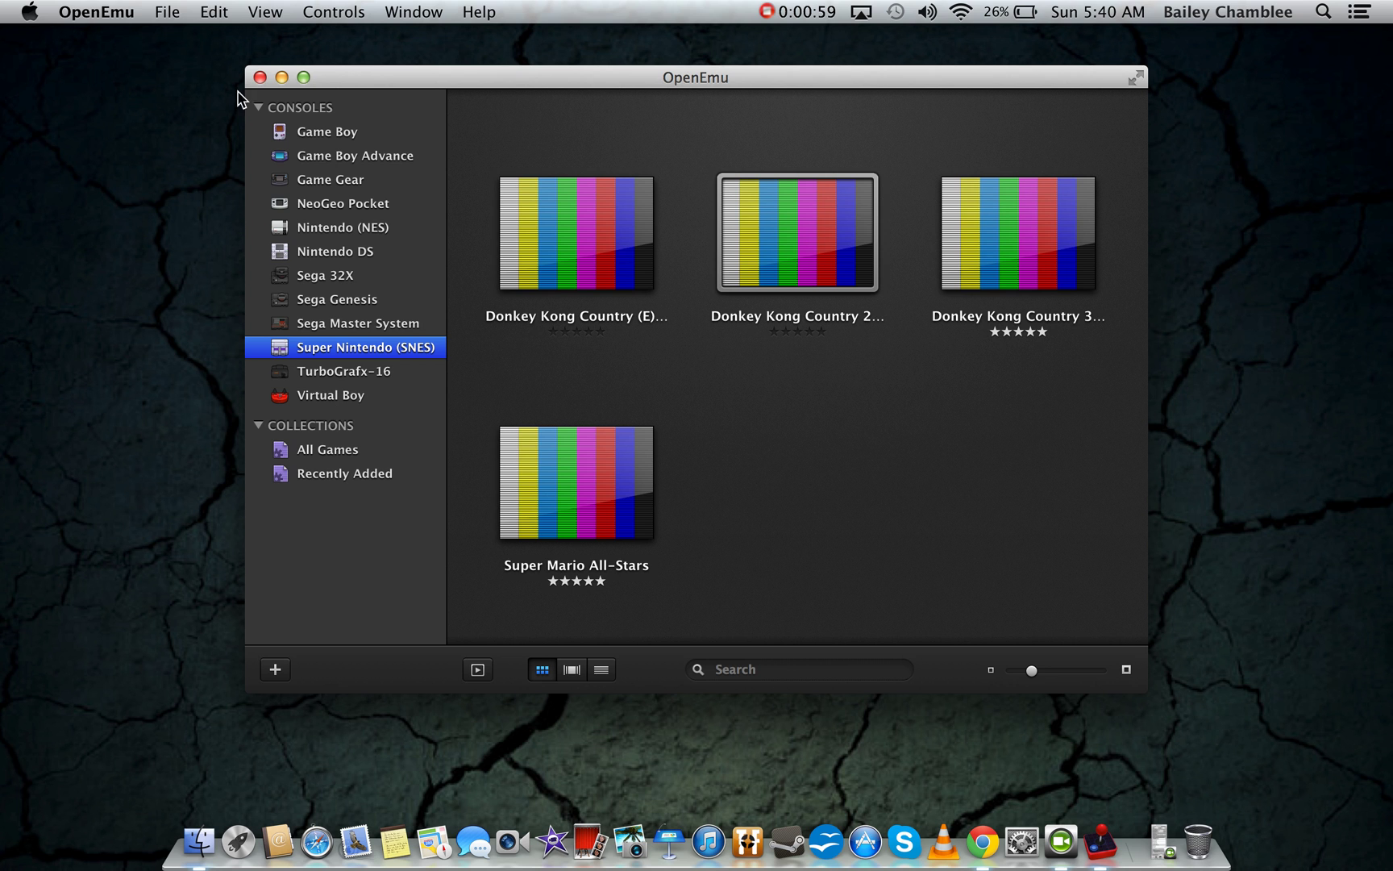
Close the OpenEmu SNES library window.
{"action": "left_click", "coordinate": [260, 77]}
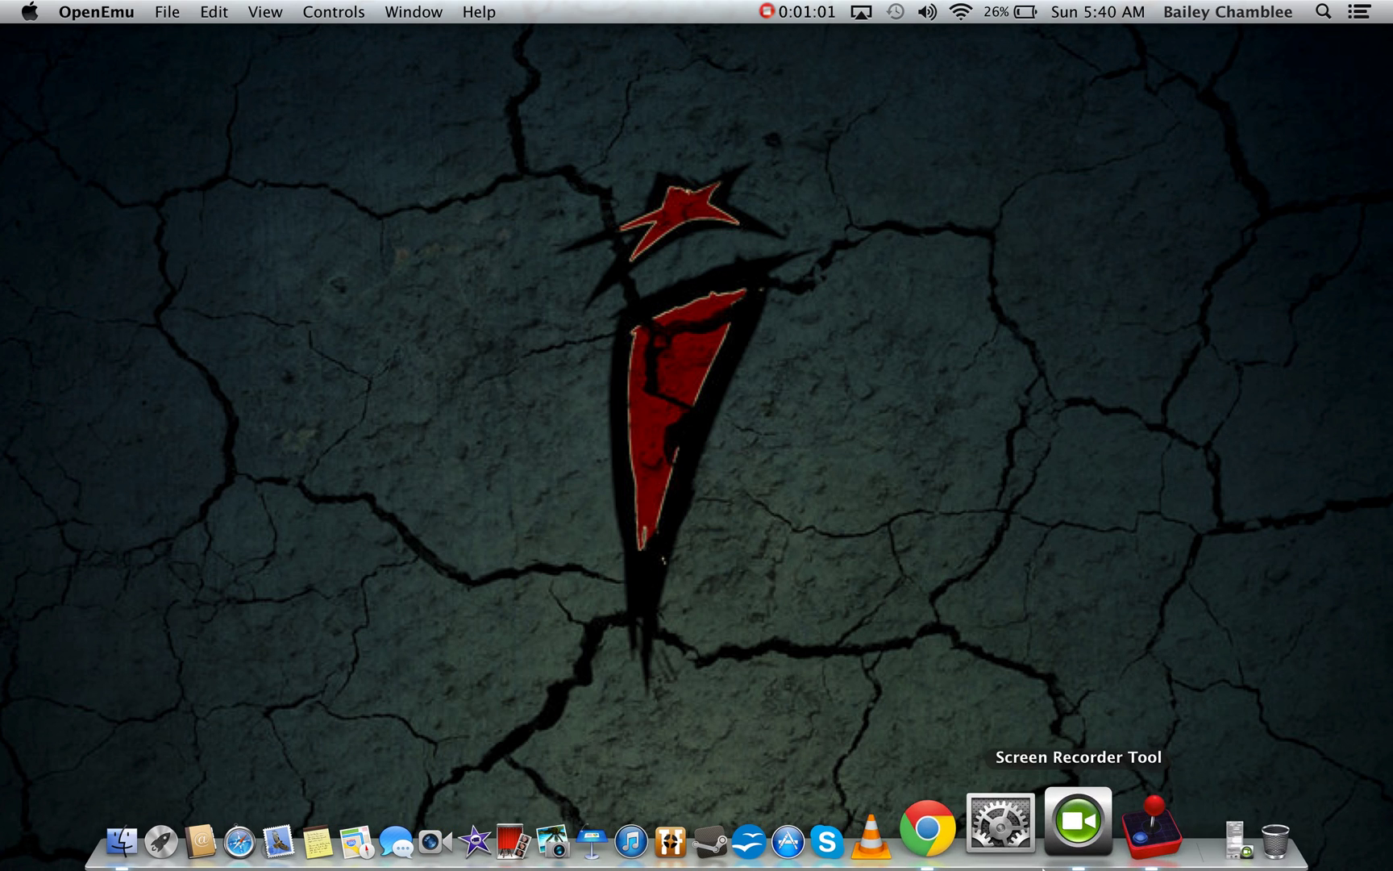
Open coolrom.com in Chrome and go to its Super Nintendo emulators page.
{"action": "left_click", "coordinate": [976, 831]}
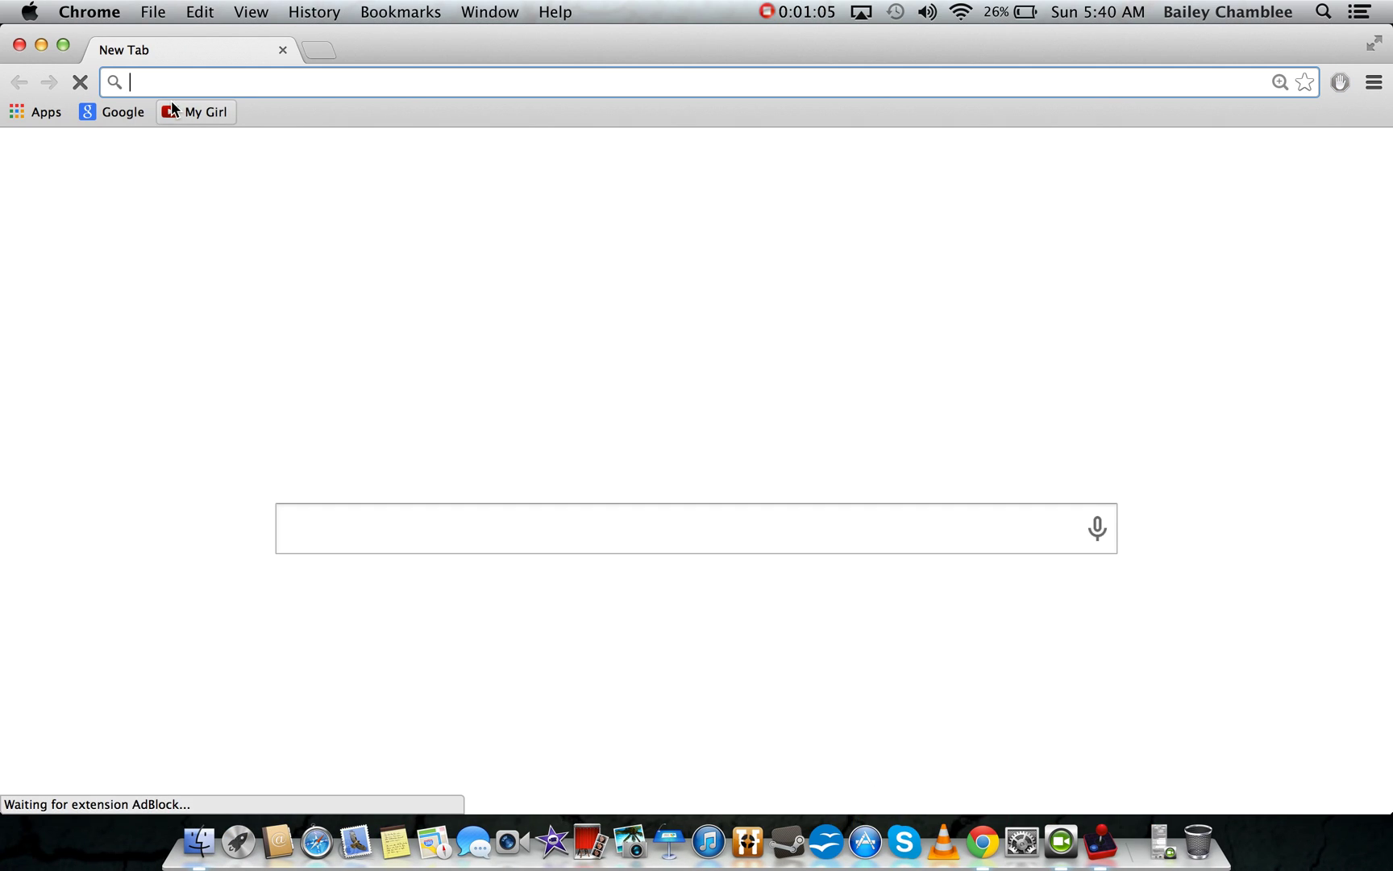
{"action": "type", "text": "coo"}
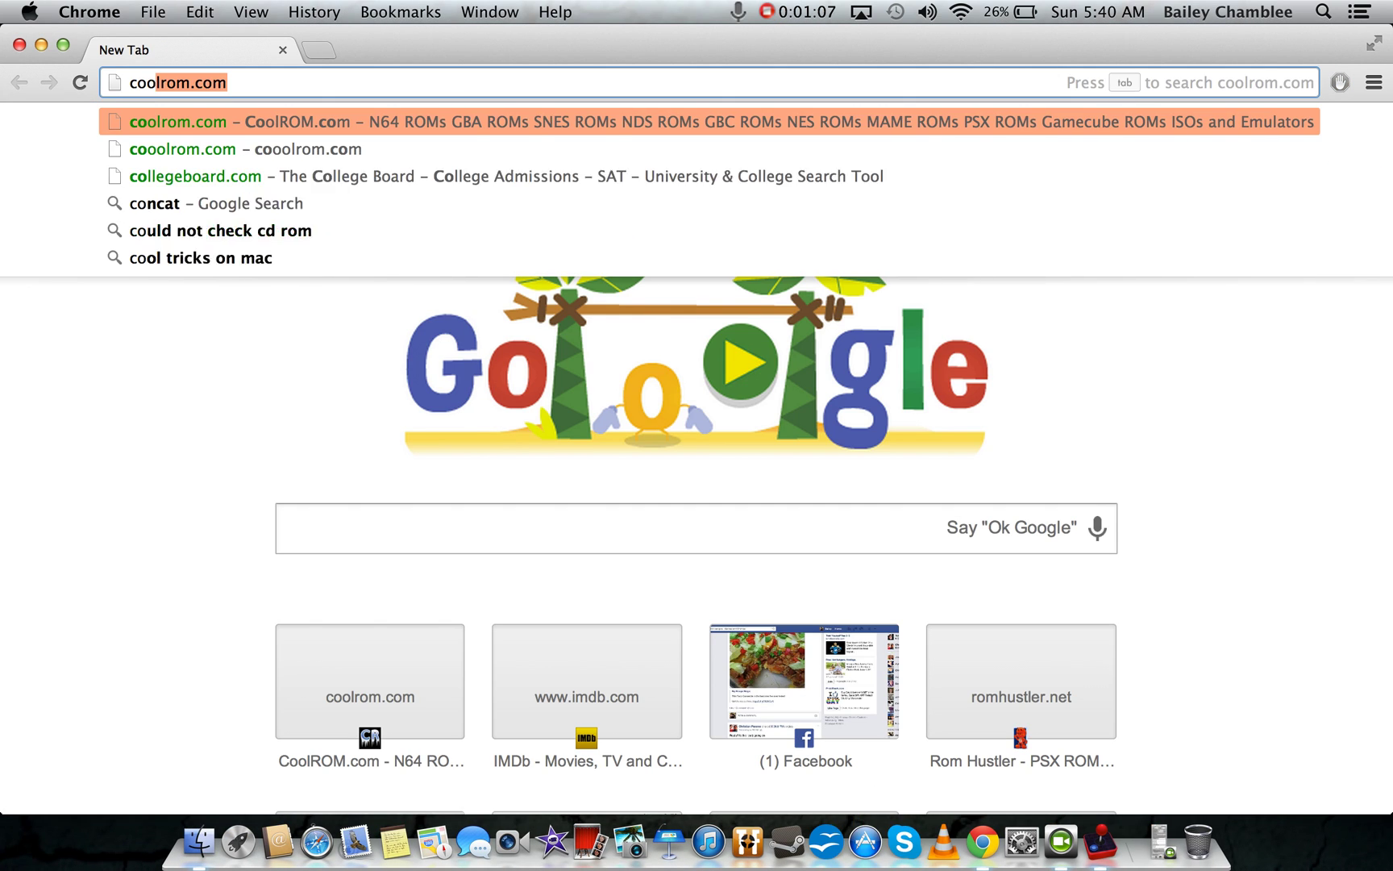
{"action": "key", "text": "Return"}
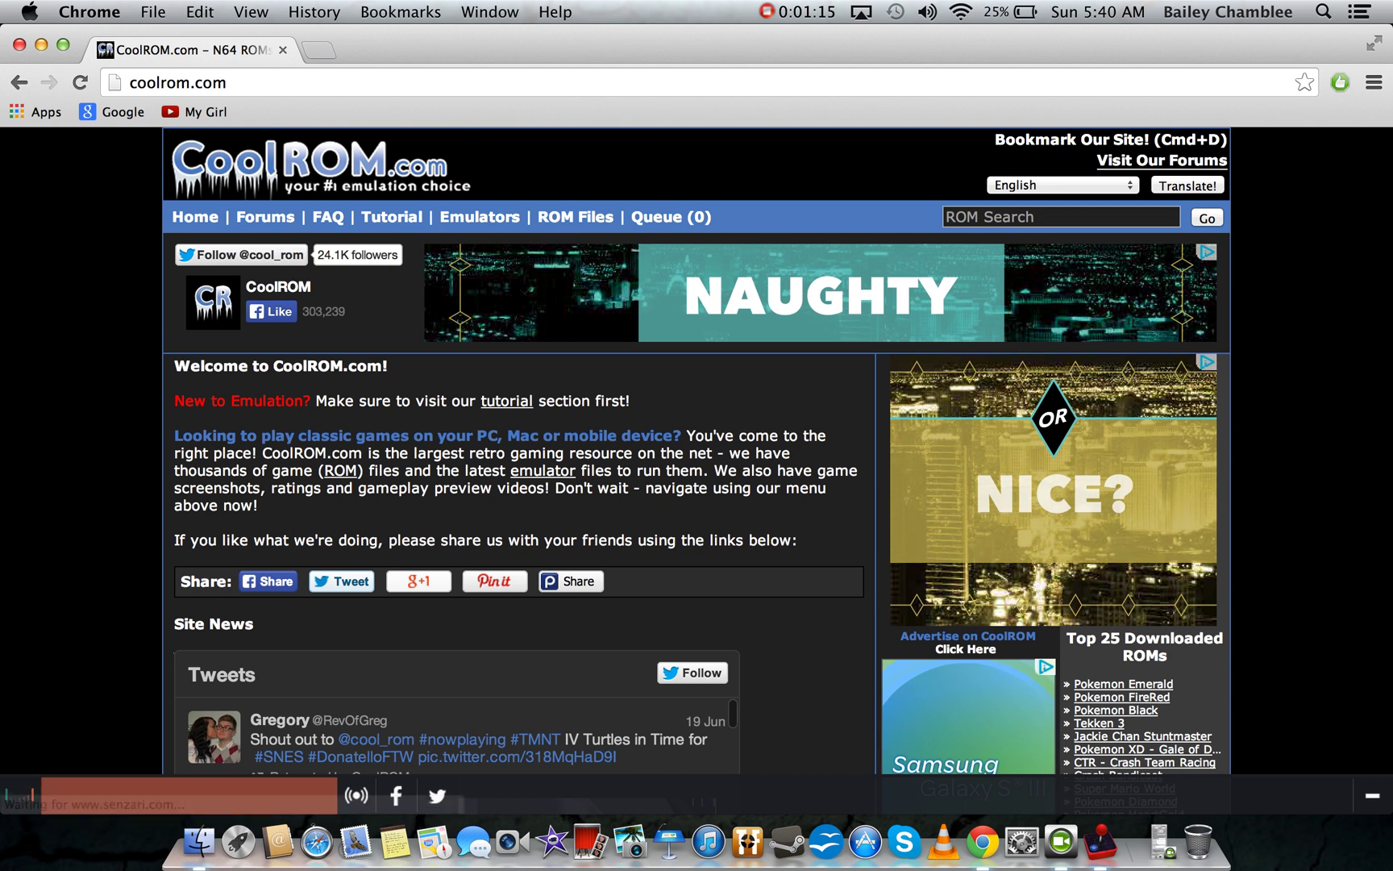
{"action": "left_click", "coordinate": [493, 220]}
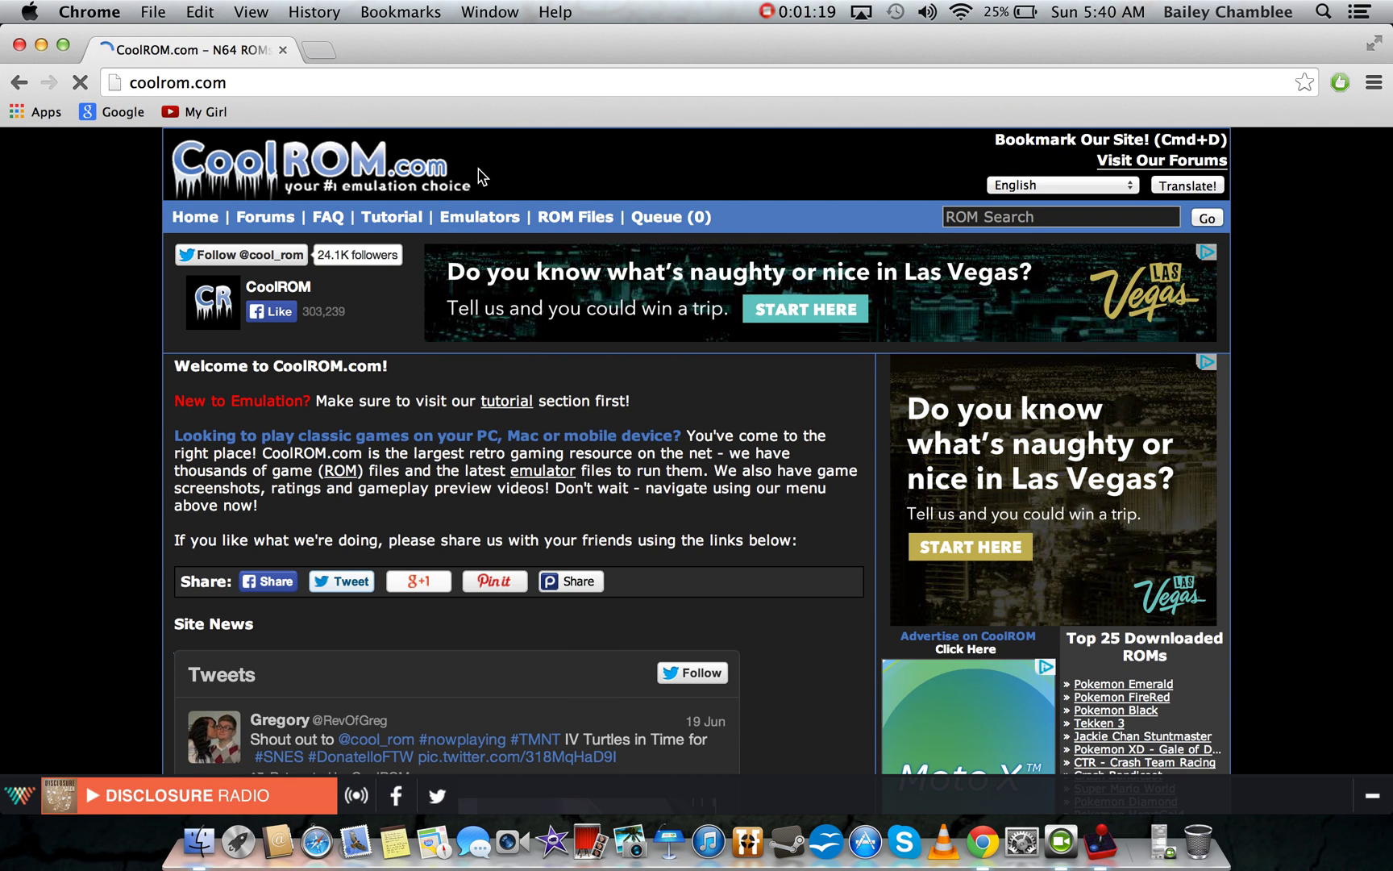
{"action": "mouse_move", "coordinate": [485, 217]}
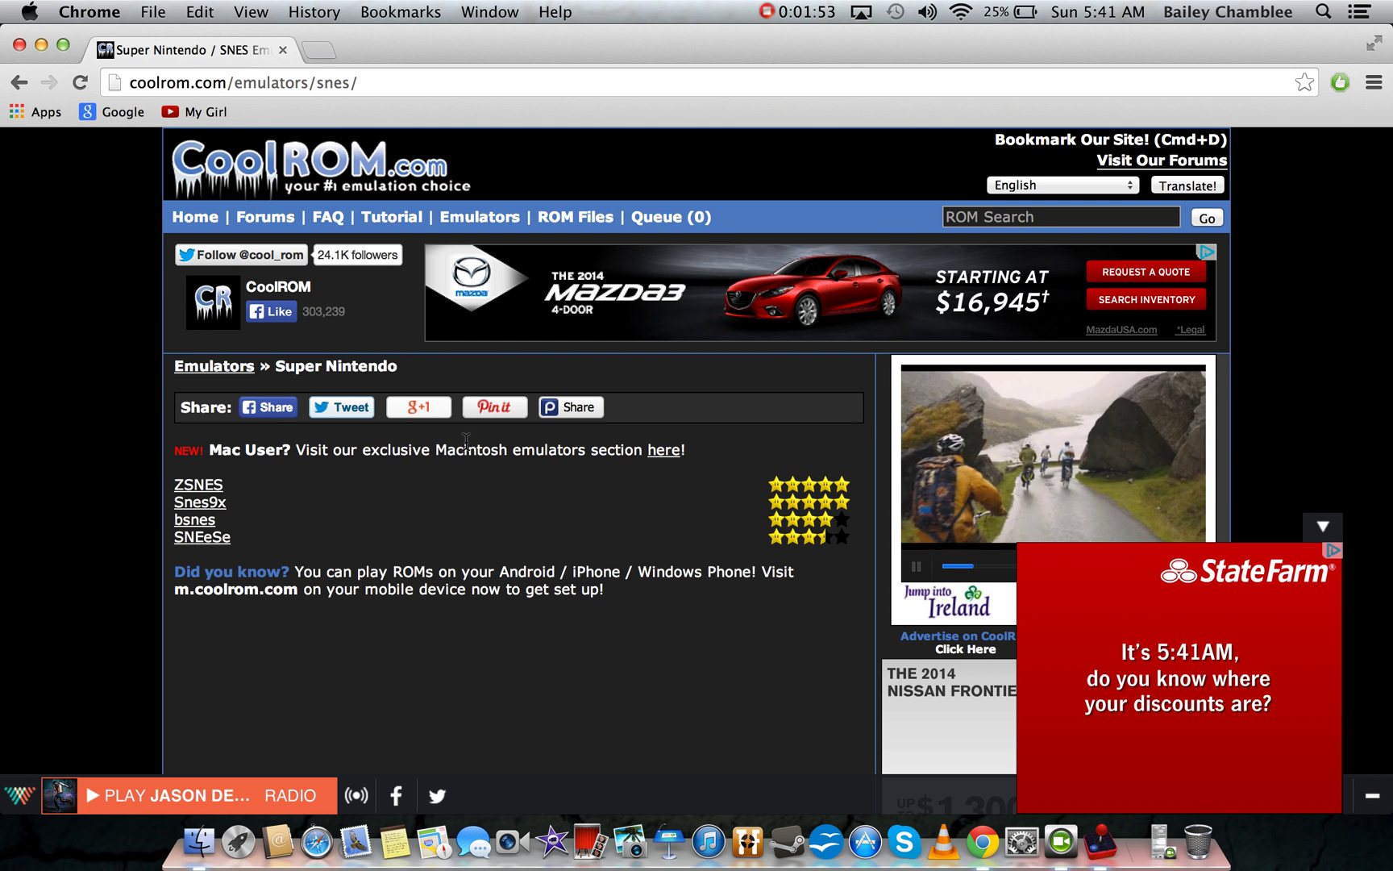
Browse CoolROM's Macintosh emulators list.
{"action": "left_click", "coordinate": [666, 456]}
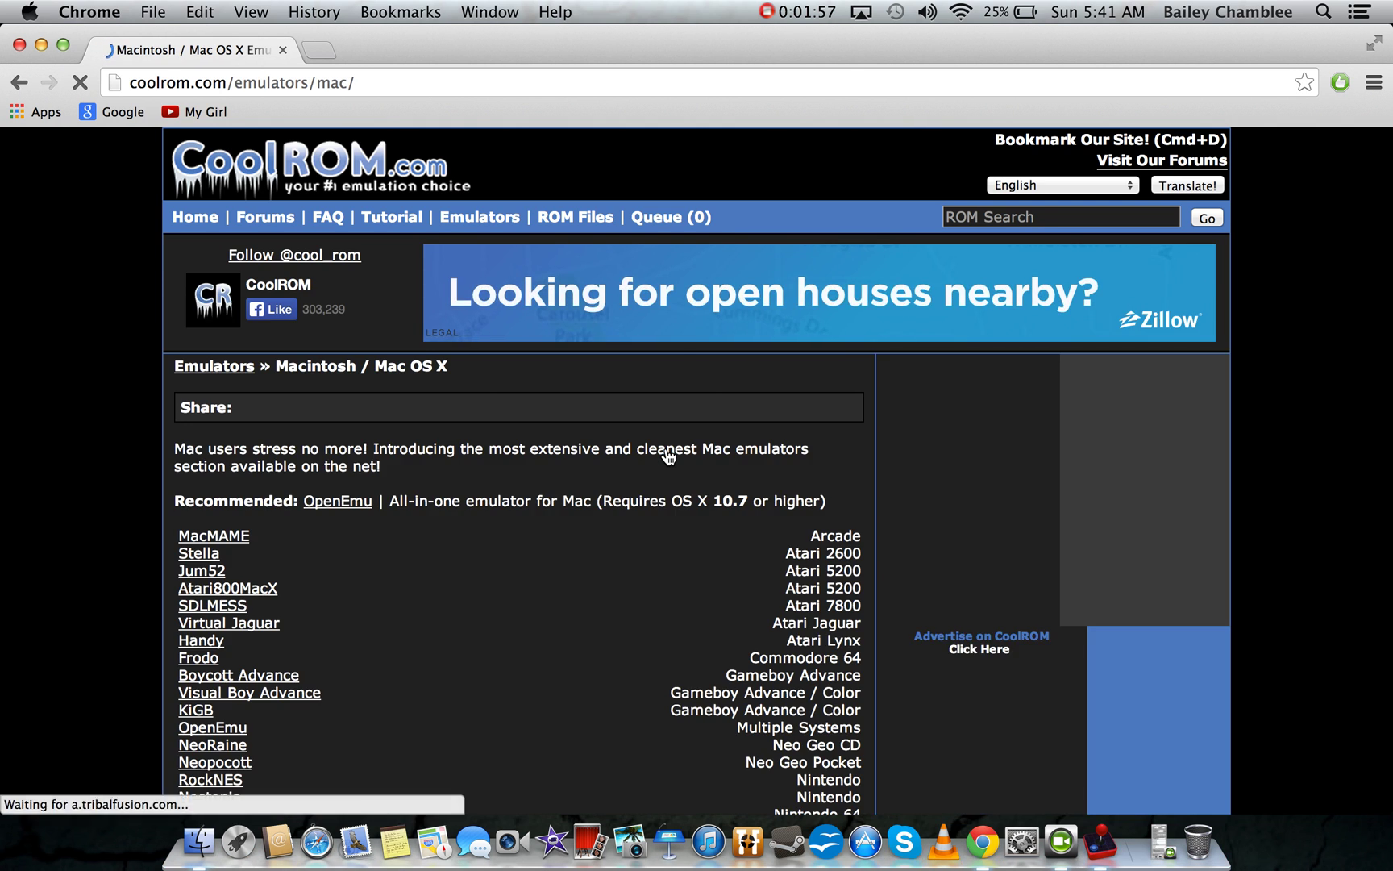
{"action": "scroll", "coordinate": [668, 456], "scroll_direction": "down", "scroll_amount": 4}
{"action": "scroll", "coordinate": [668, 456], "scroll_direction": "down", "scroll_amount": 4}
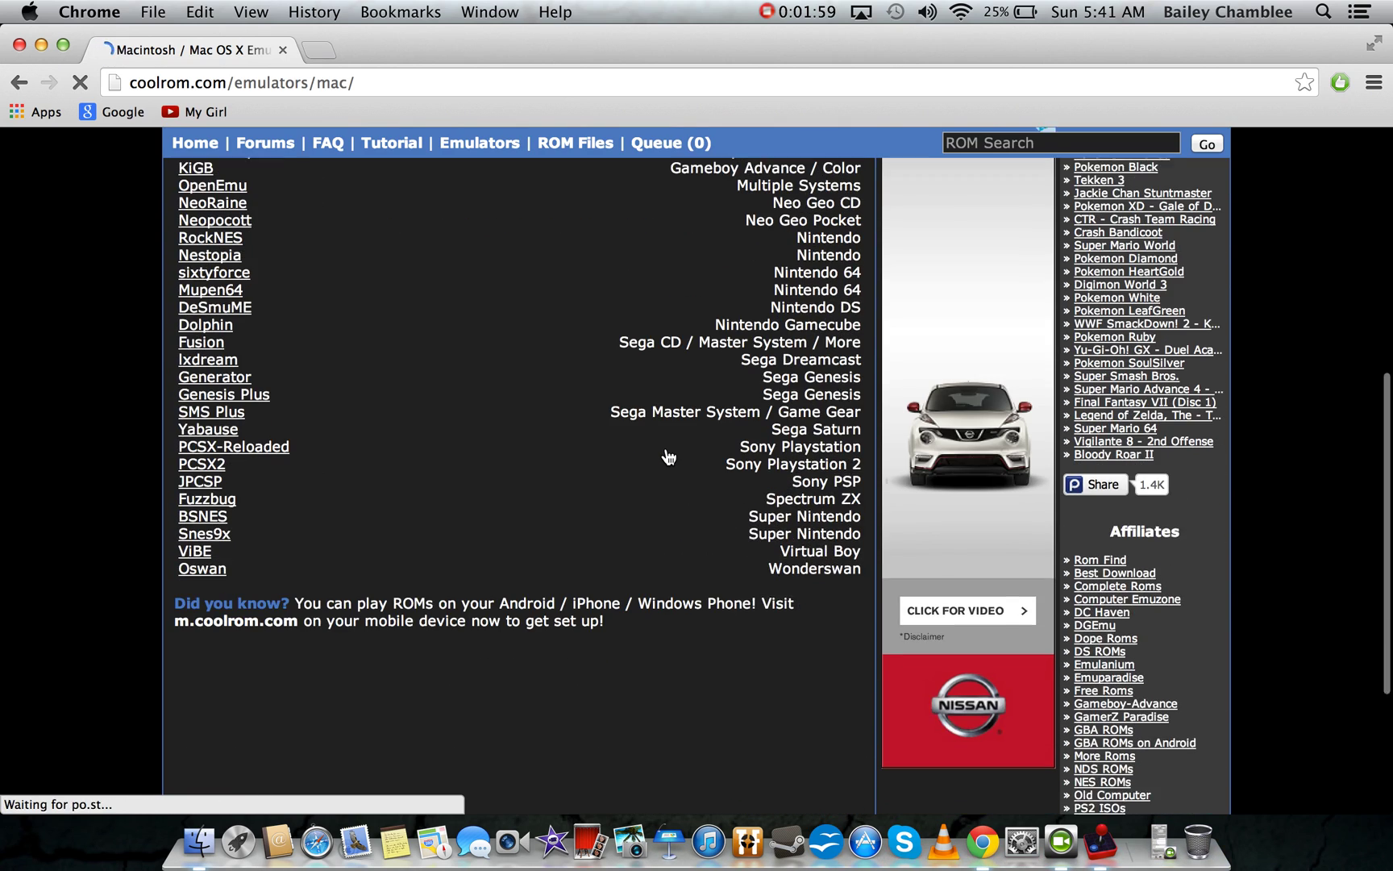
{"action": "scroll", "coordinate": [668, 456], "scroll_direction": "up", "scroll_amount": 3}
{"action": "scroll", "coordinate": [668, 456], "scroll_direction": "up", "scroll_amount": 1}
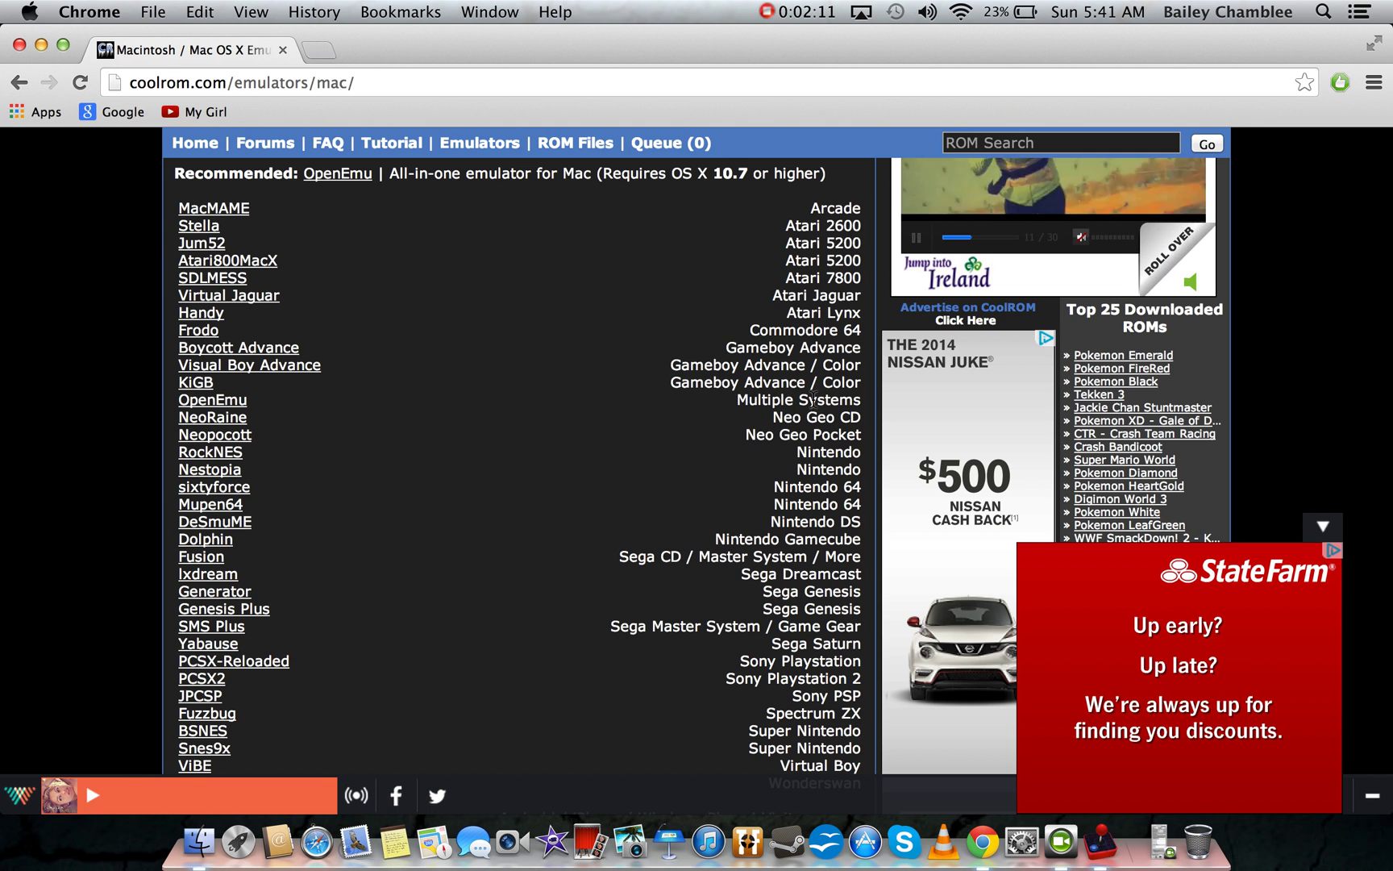
Start the OpenEmu_1.0.1.zip download from its CoolROM page, then close Chrome.
{"action": "left_click", "coordinate": [209, 401]}
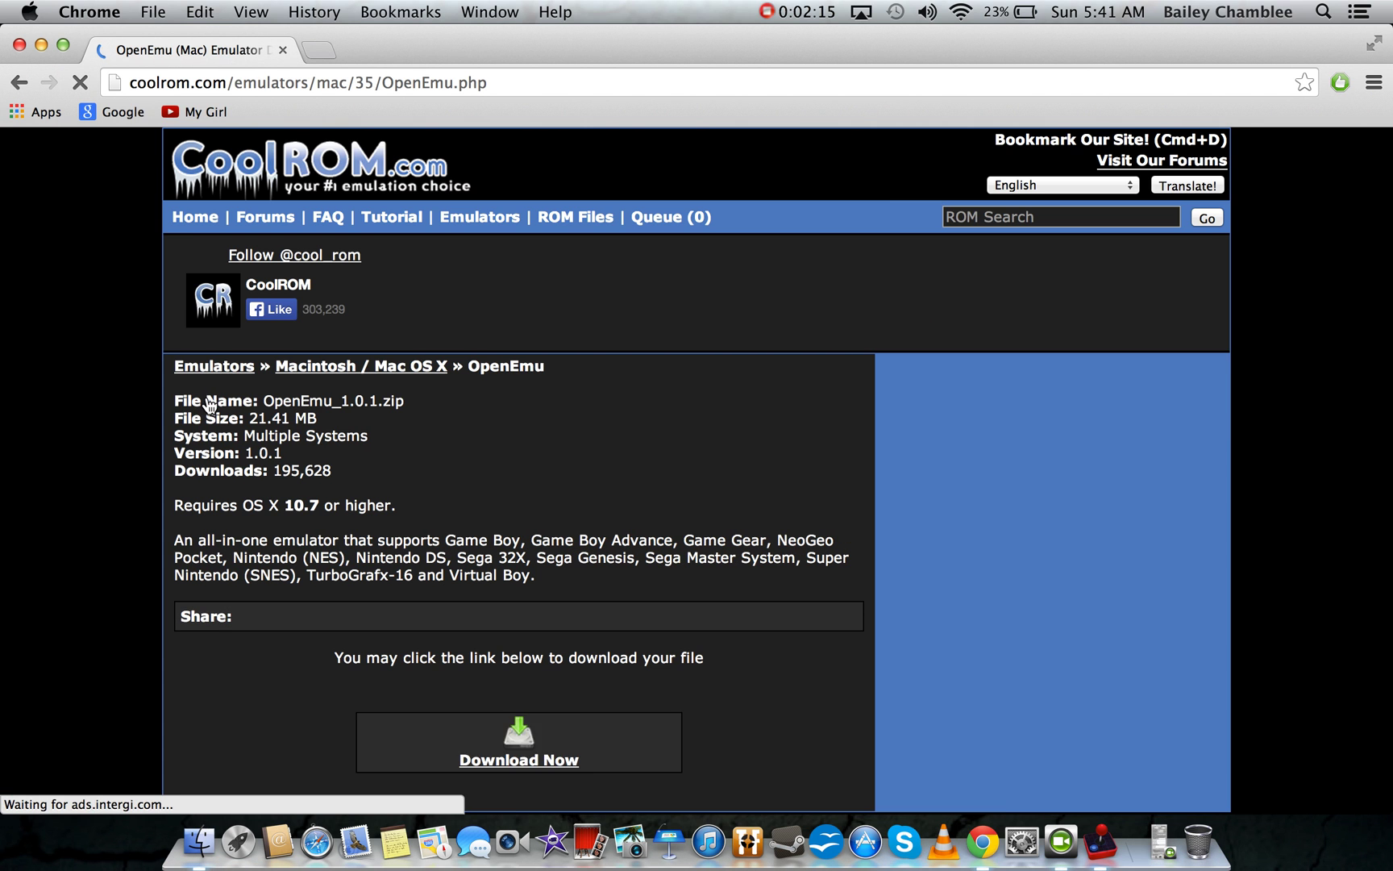
{"action": "scroll", "coordinate": [369, 464], "scroll_direction": "down", "scroll_amount": 3}
{"action": "scroll", "coordinate": [371, 466], "scroll_direction": "down", "scroll_amount": 10}
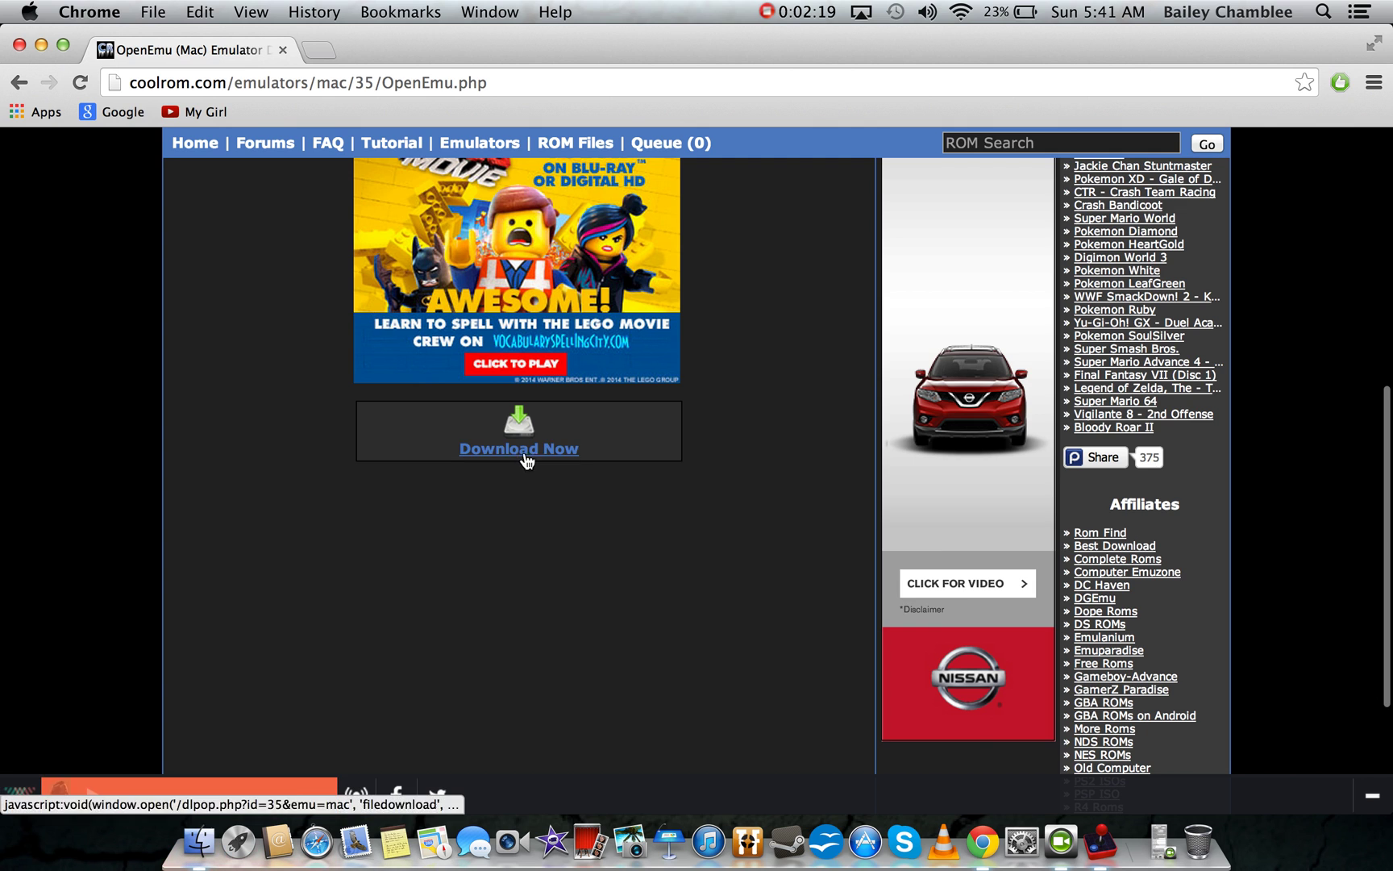
{"action": "left_click", "coordinate": [518, 458]}
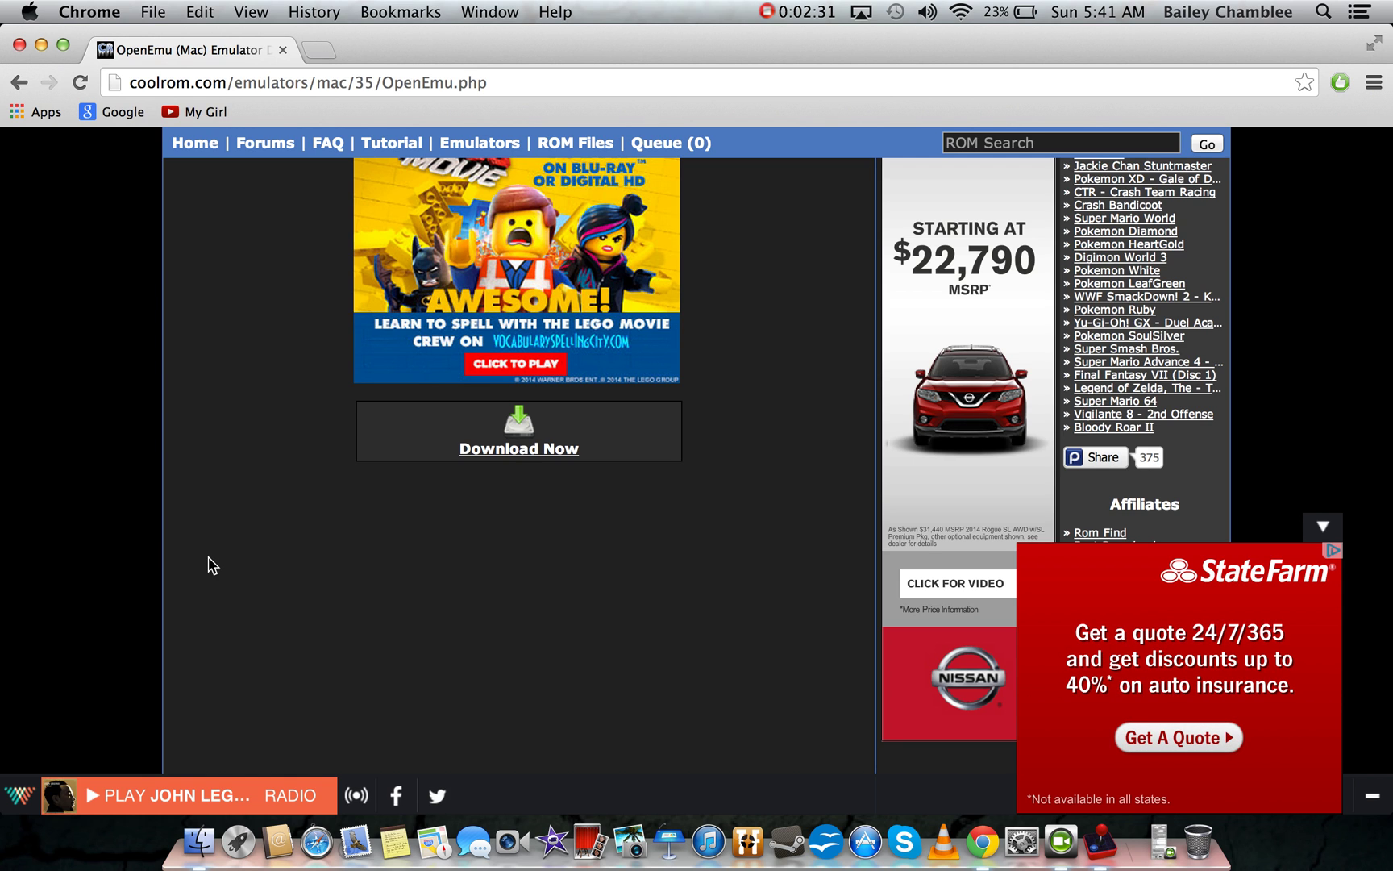
{"action": "left_click", "coordinate": [19, 45]}
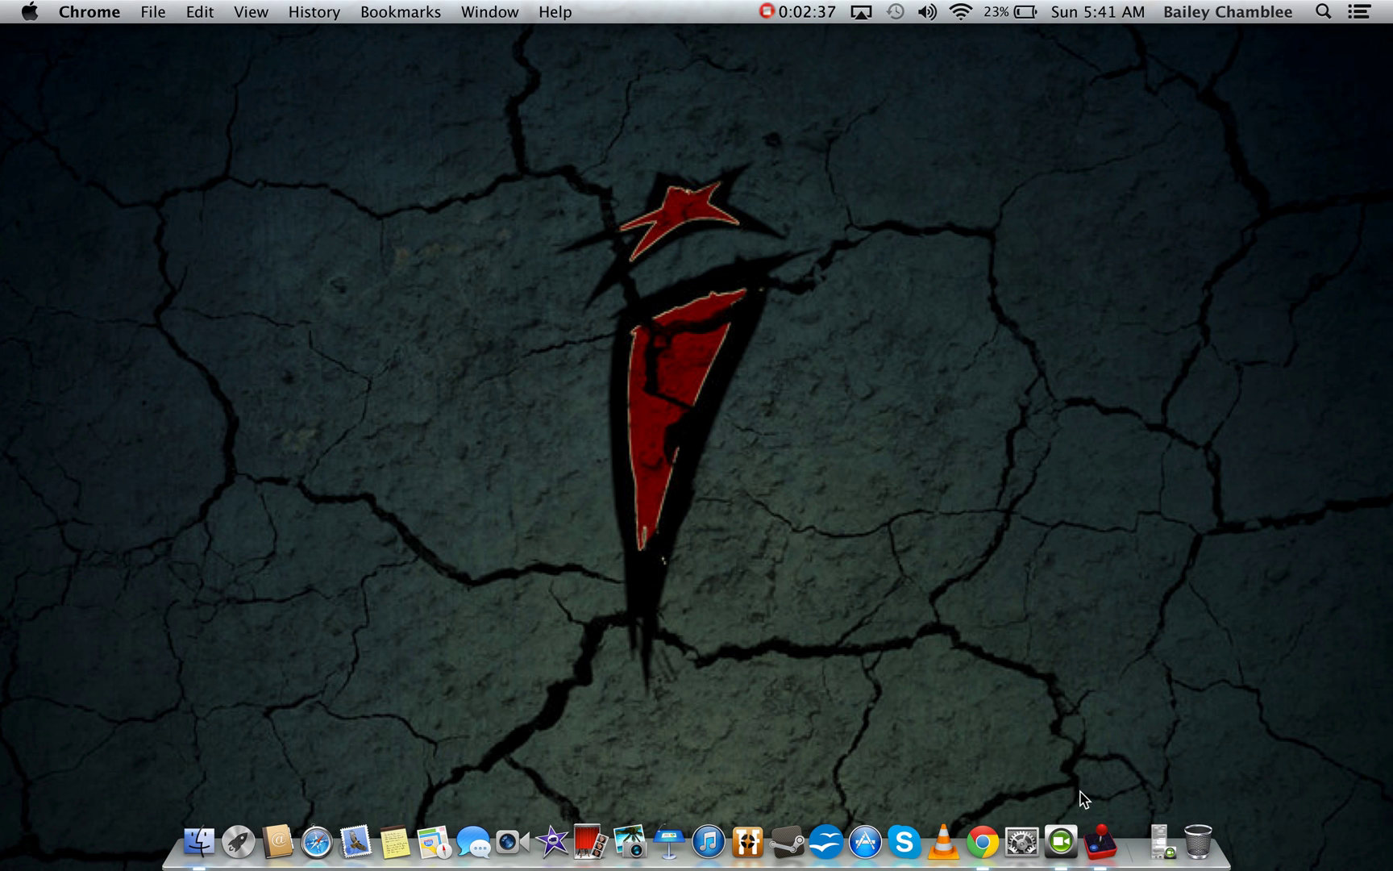
Reopen OpenEmu's SNES library, minimize it, and bring Chrome back up.
{"action": "left_click", "coordinate": [1098, 838]}
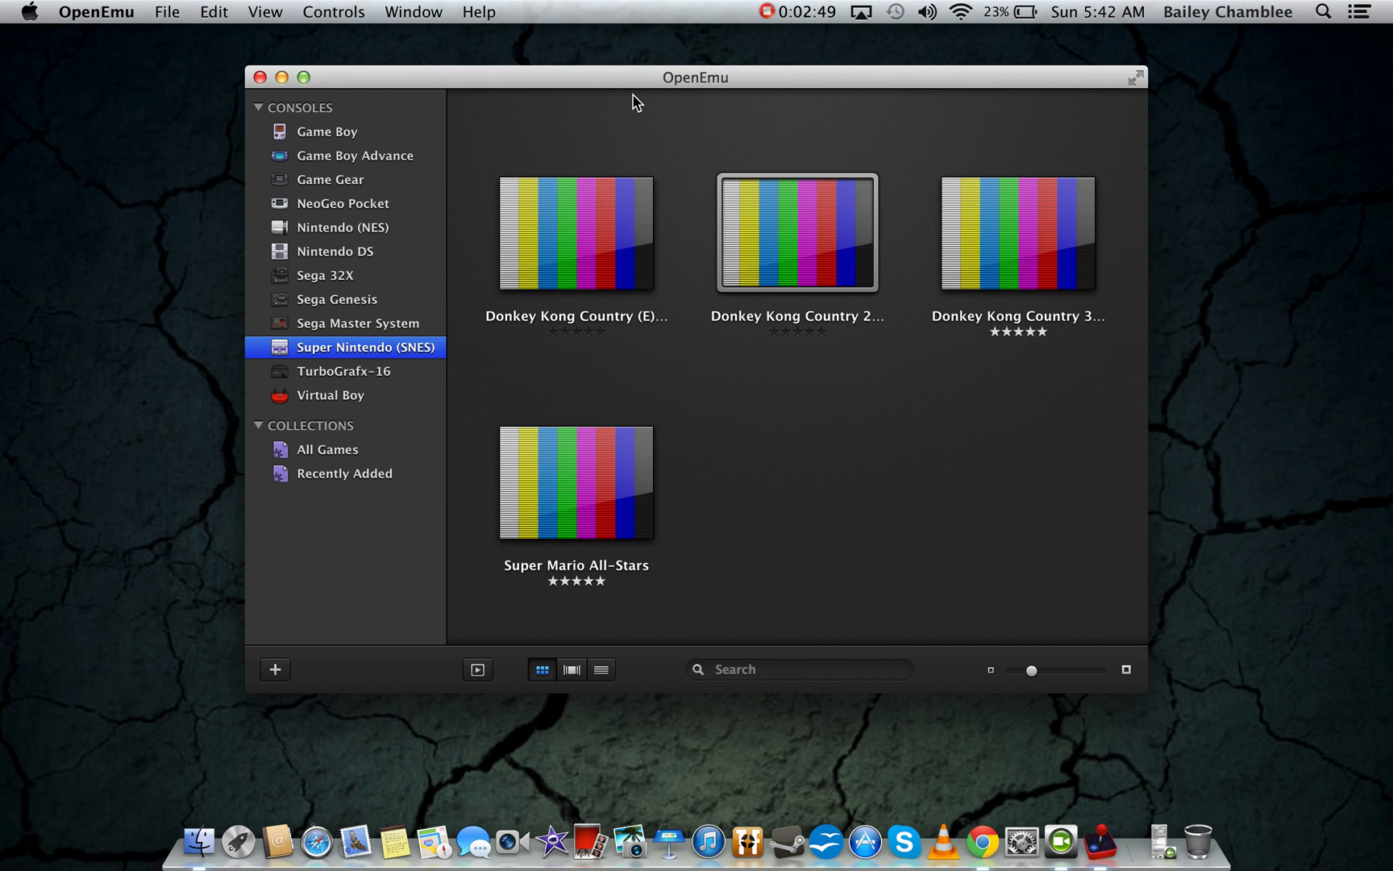
{"action": "left_click", "coordinate": [283, 78]}
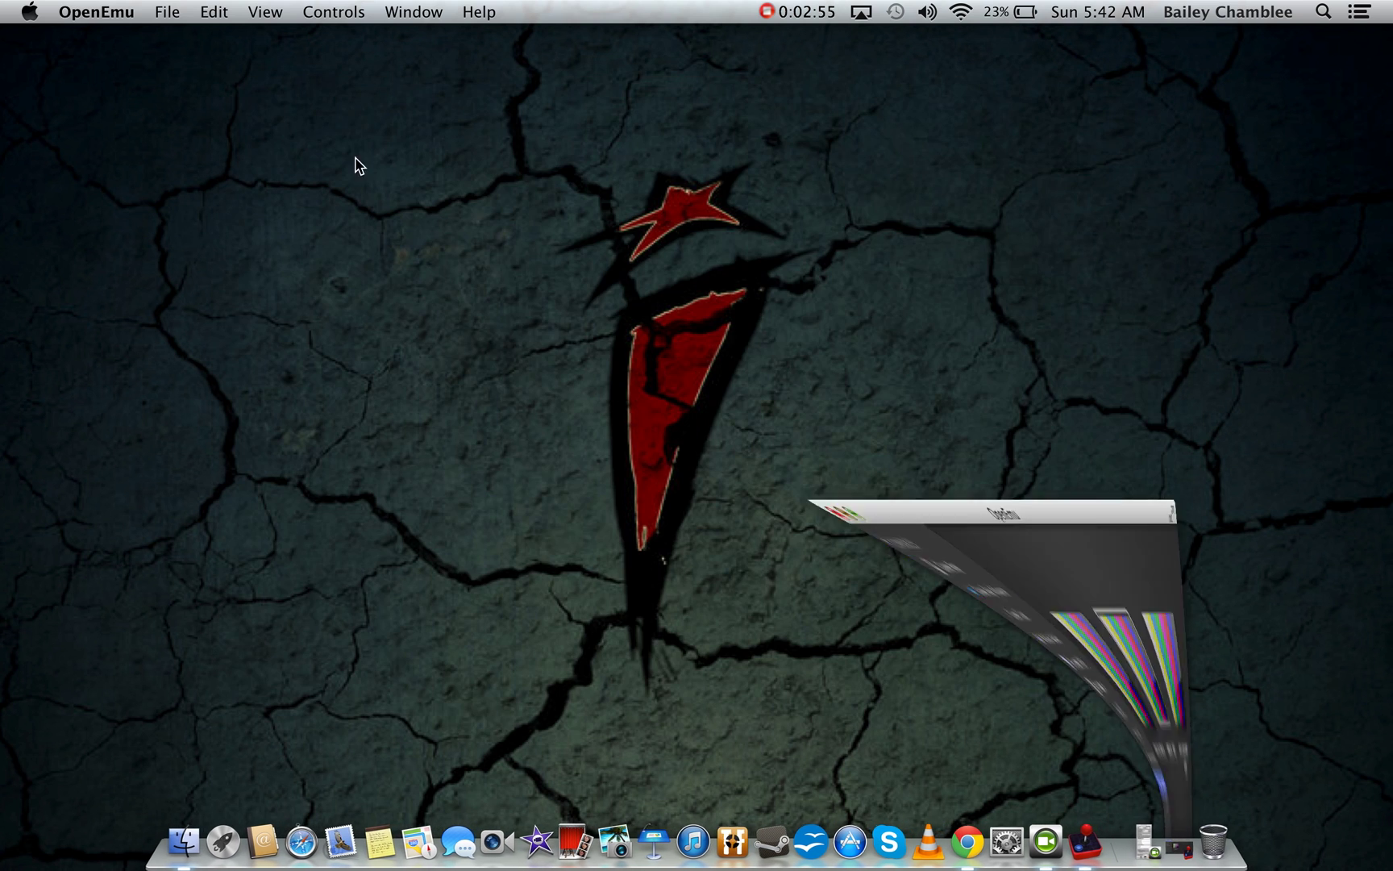
{"action": "left_click", "coordinate": [974, 841]}
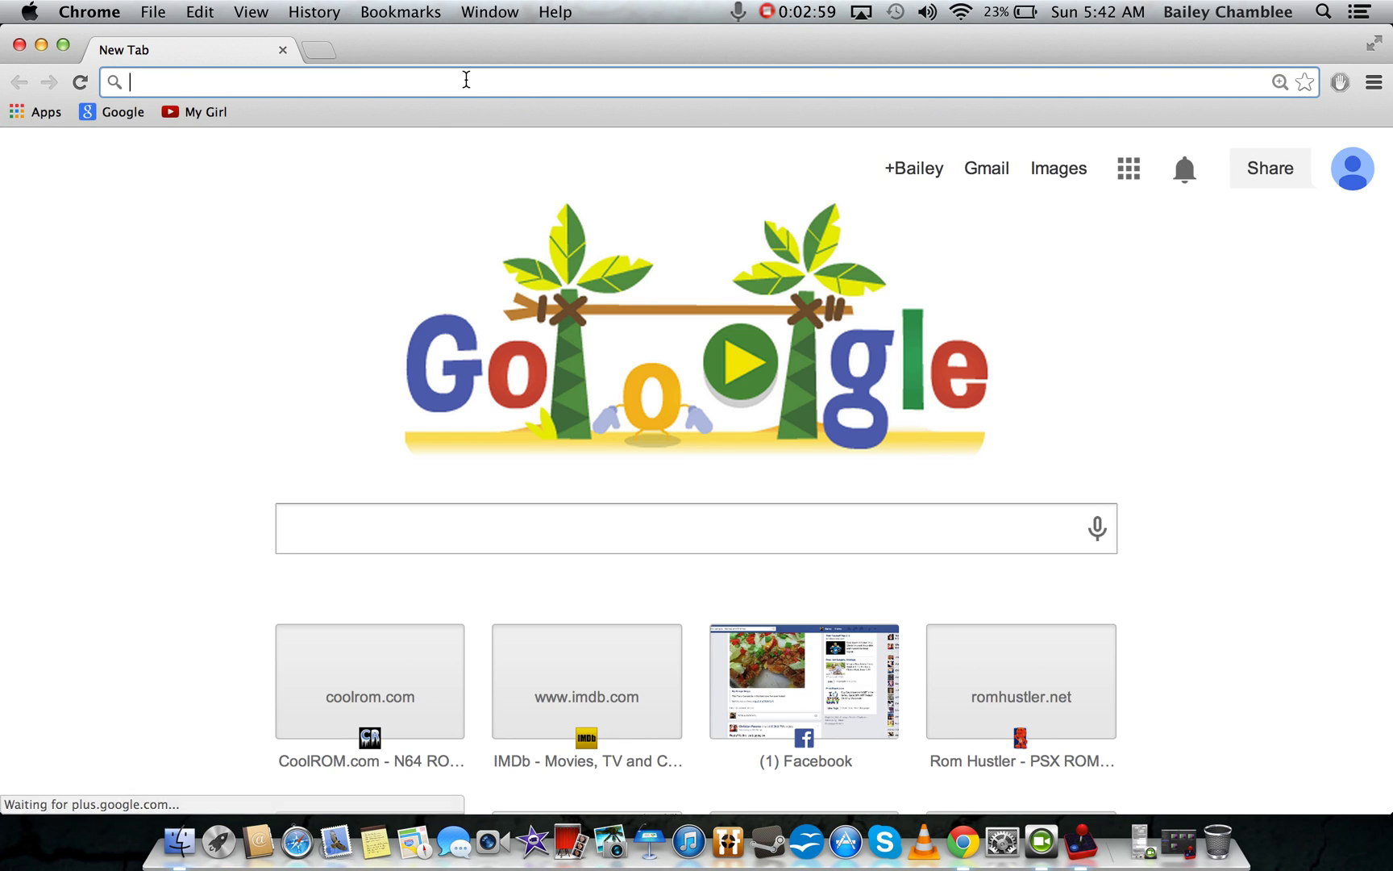
Load coolrom.com and browse the Super Nintendo ROMs Top 50 list for Super Mario World.
{"action": "type", "text": "coo"}
{"action": "key", "text": "Return"}
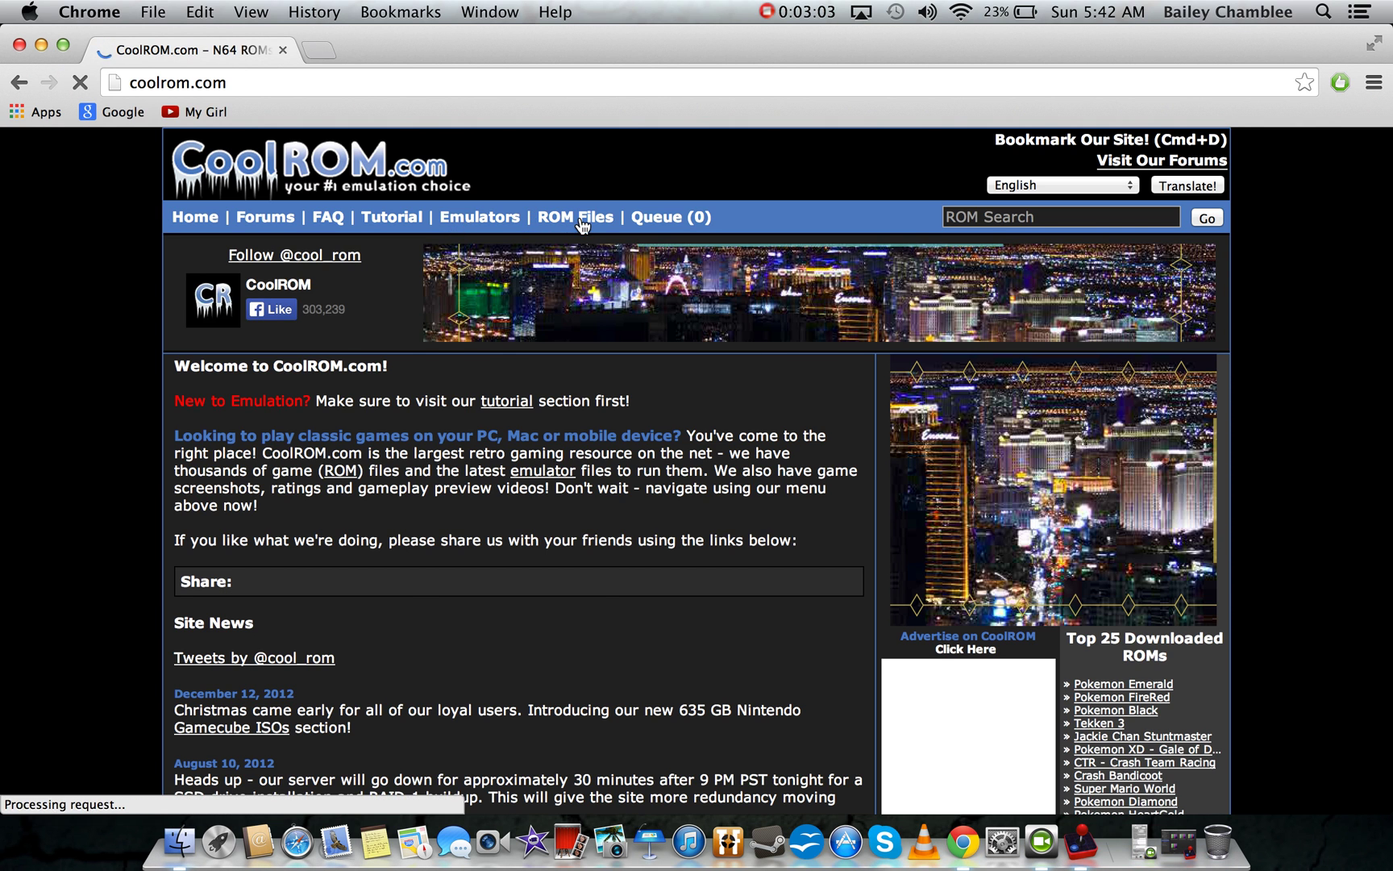
{"action": "mouse_move", "coordinate": [582, 224]}
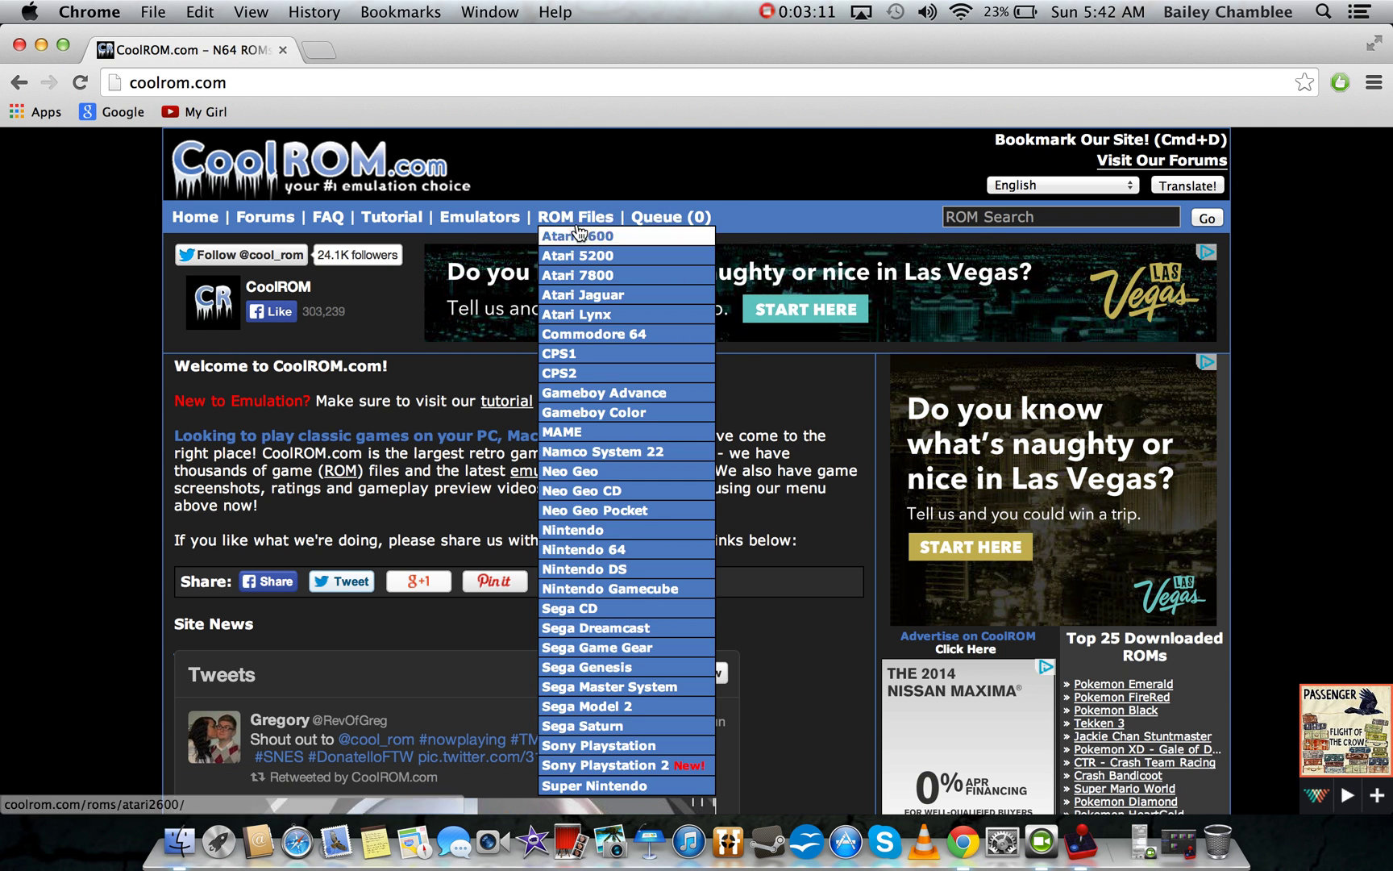
{"action": "left_click", "coordinate": [617, 786]}
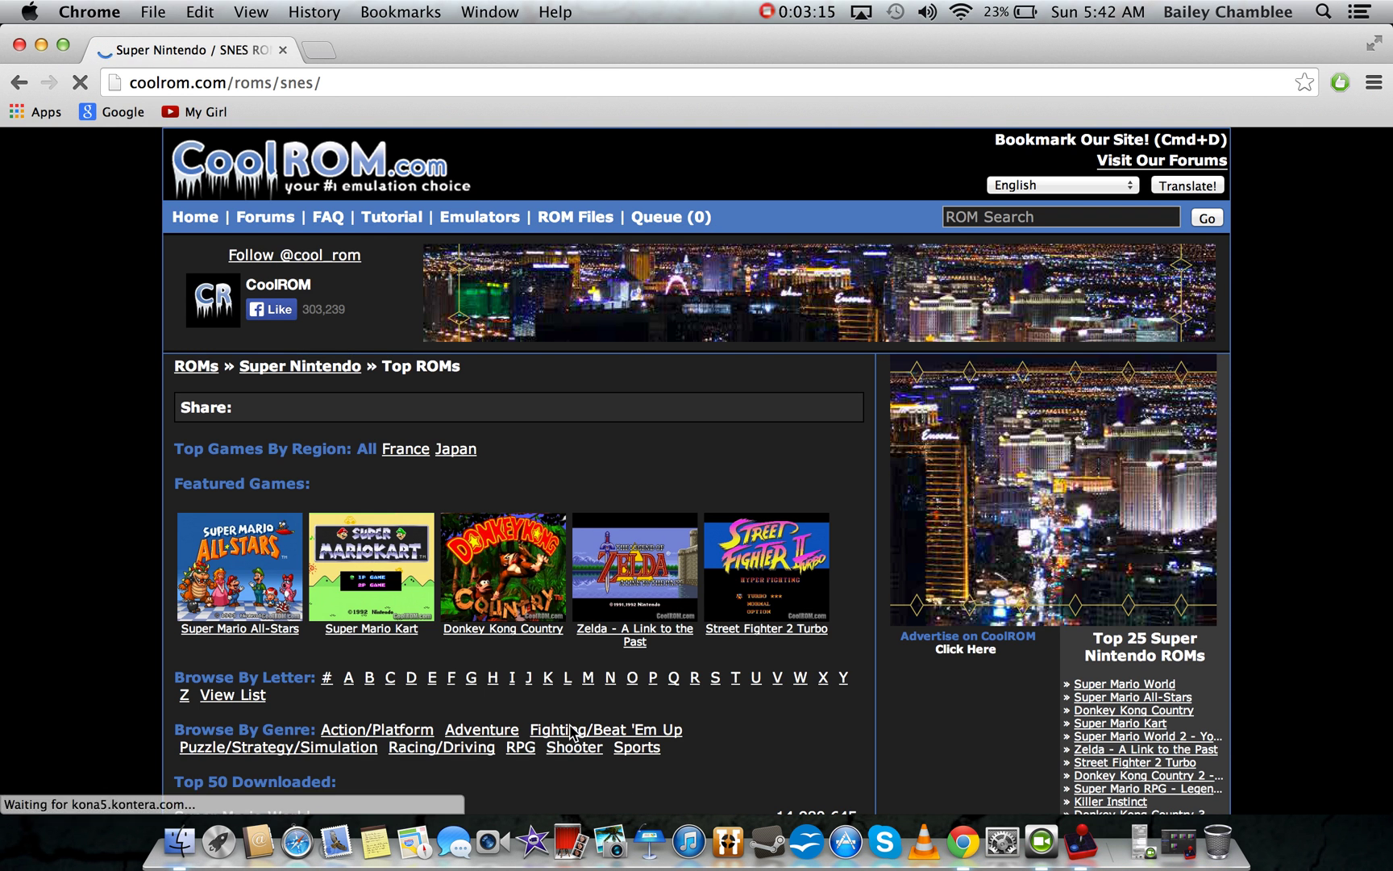
{"action": "scroll", "coordinate": [558, 676], "scroll_direction": "down", "scroll_amount": 5}
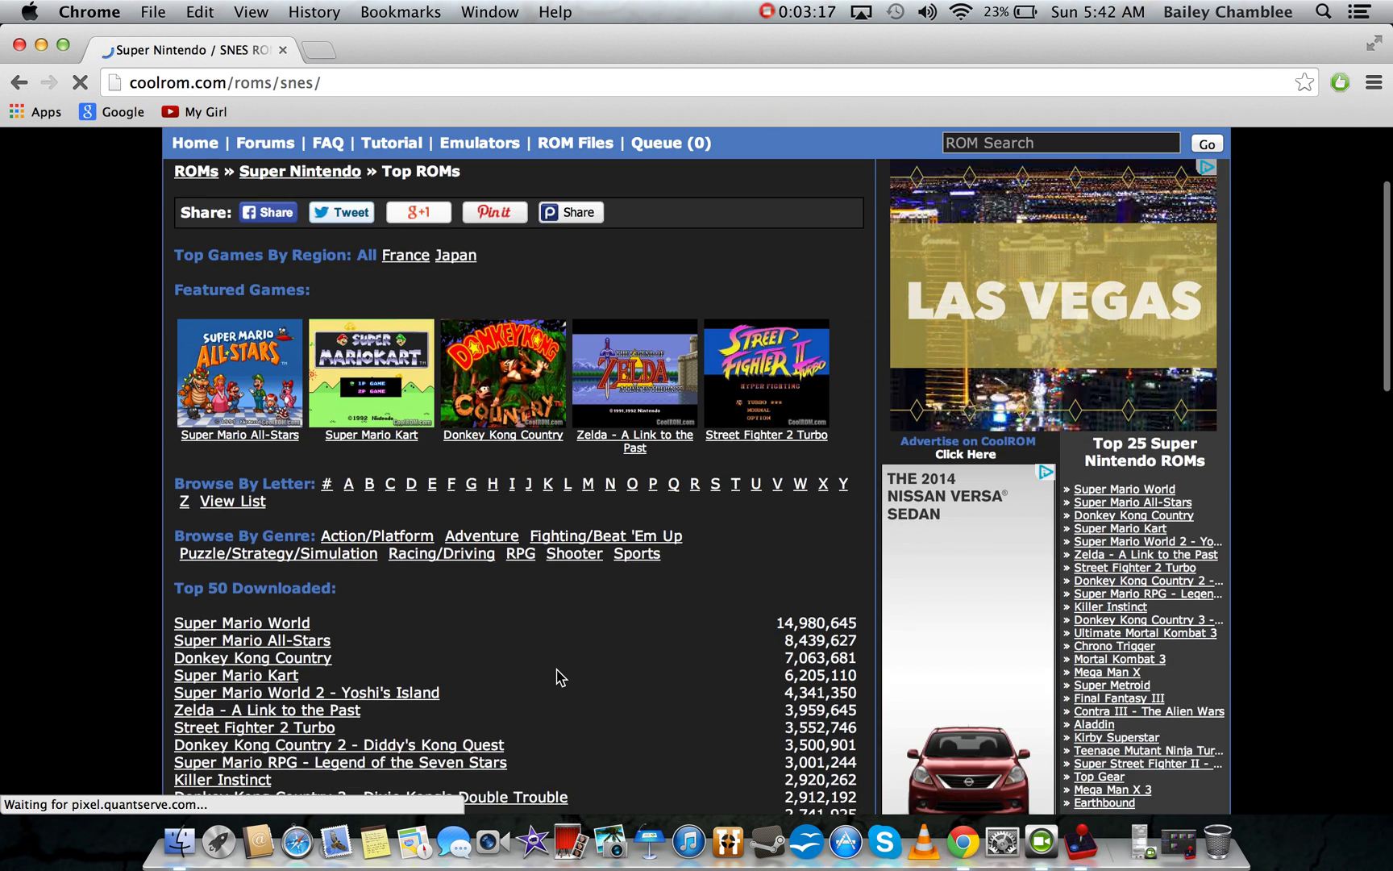
{"action": "scroll", "coordinate": [557, 676], "scroll_direction": "down", "scroll_amount": 3}
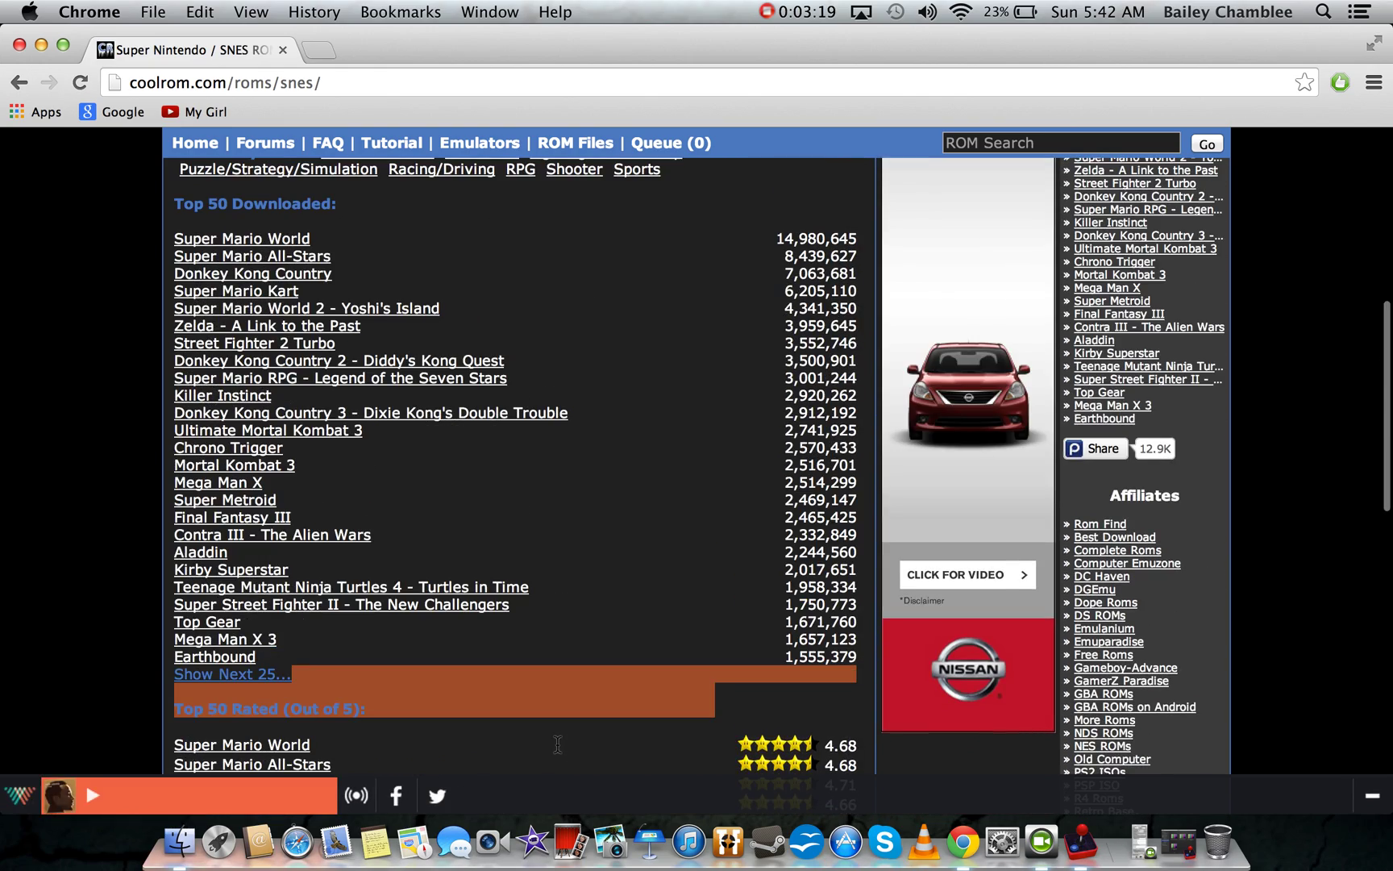
{"action": "scroll", "coordinate": [619, 411], "scroll_direction": "up", "scroll_amount": 6}
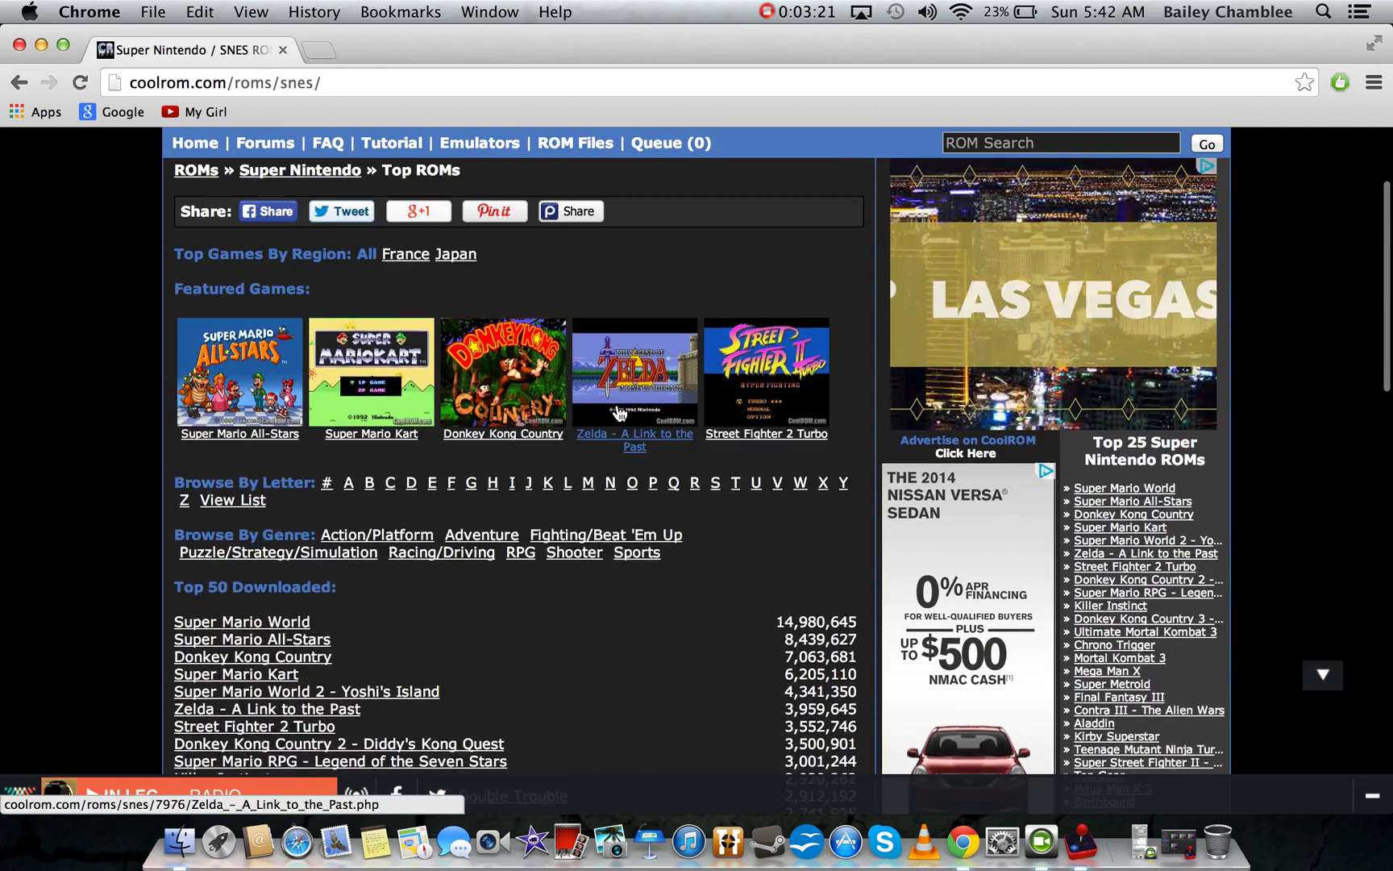
{"action": "scroll", "coordinate": [618, 409], "scroll_direction": "up", "scroll_amount": 1}
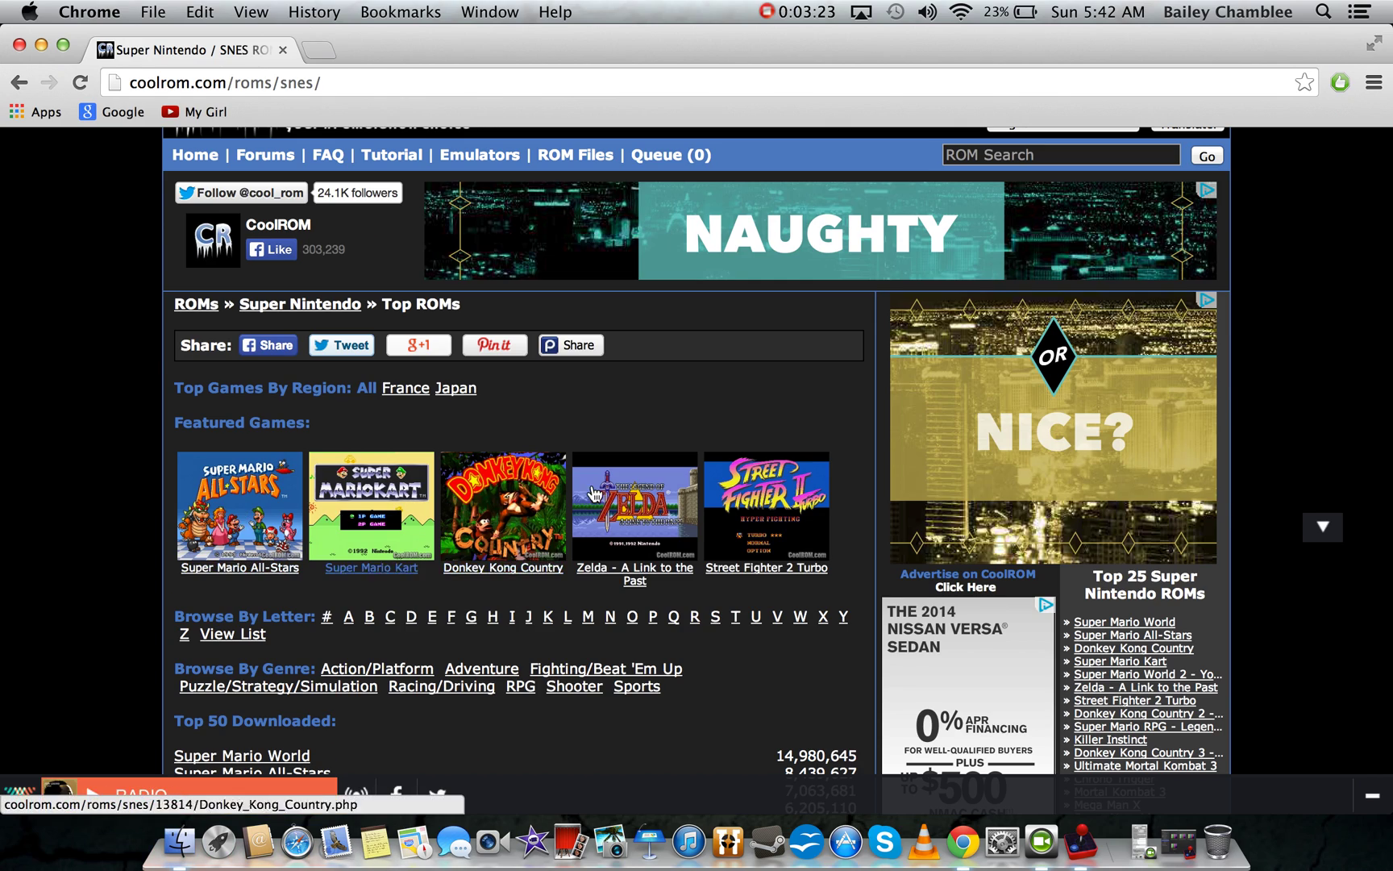
{"action": "scroll", "coordinate": [307, 453], "scroll_direction": "down", "scroll_amount": 3}
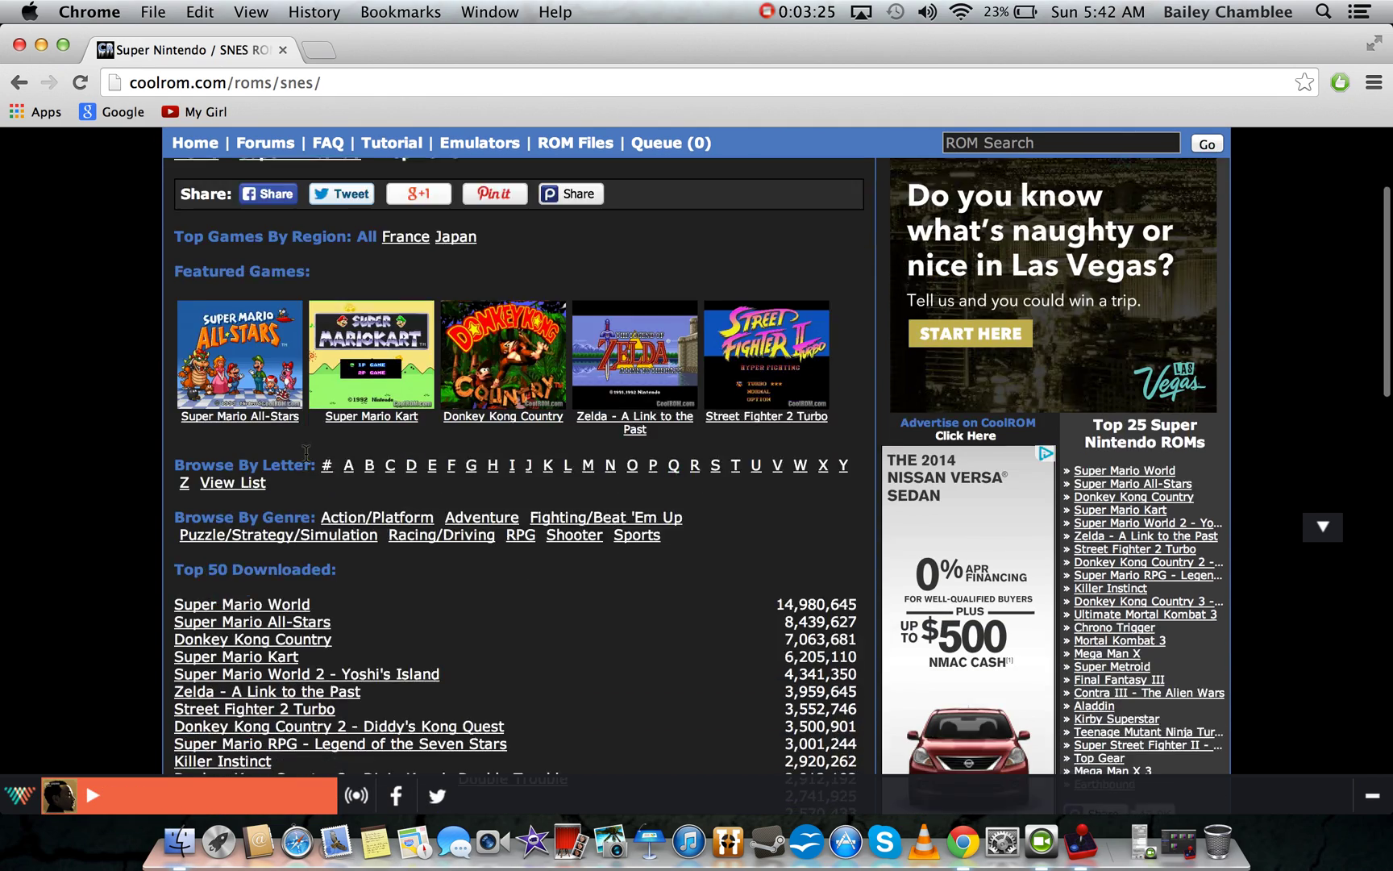
{"action": "scroll", "coordinate": [307, 453], "scroll_direction": "down", "scroll_amount": 3}
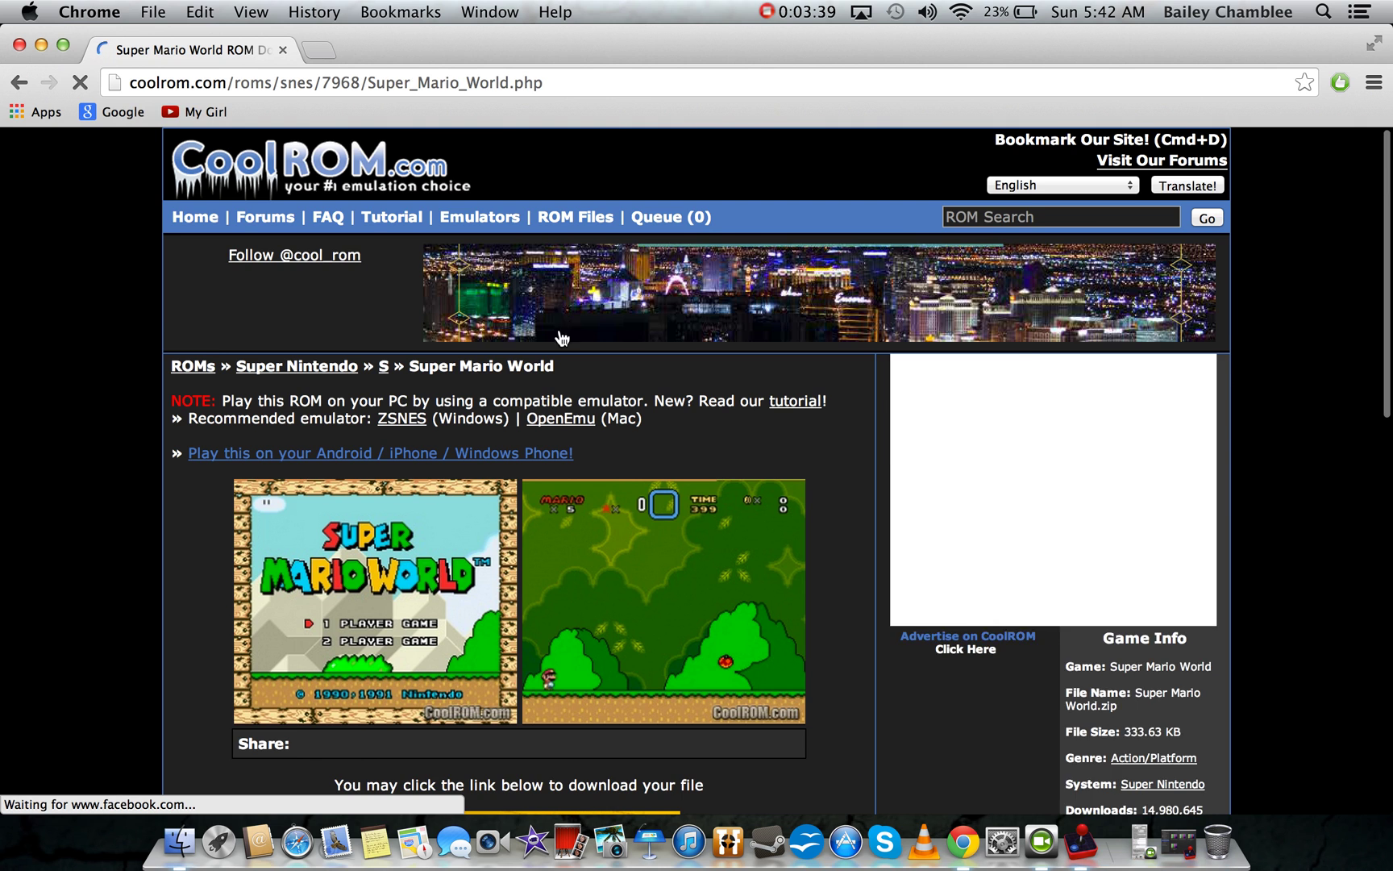
Download Super Mario World.zip from its ROM page, then close the popup and Chrome.
{"action": "scroll", "coordinate": [495, 609], "scroll_direction": "down", "scroll_amount": 5}
{"action": "scroll", "coordinate": [495, 609], "scroll_direction": "down", "scroll_amount": 6}
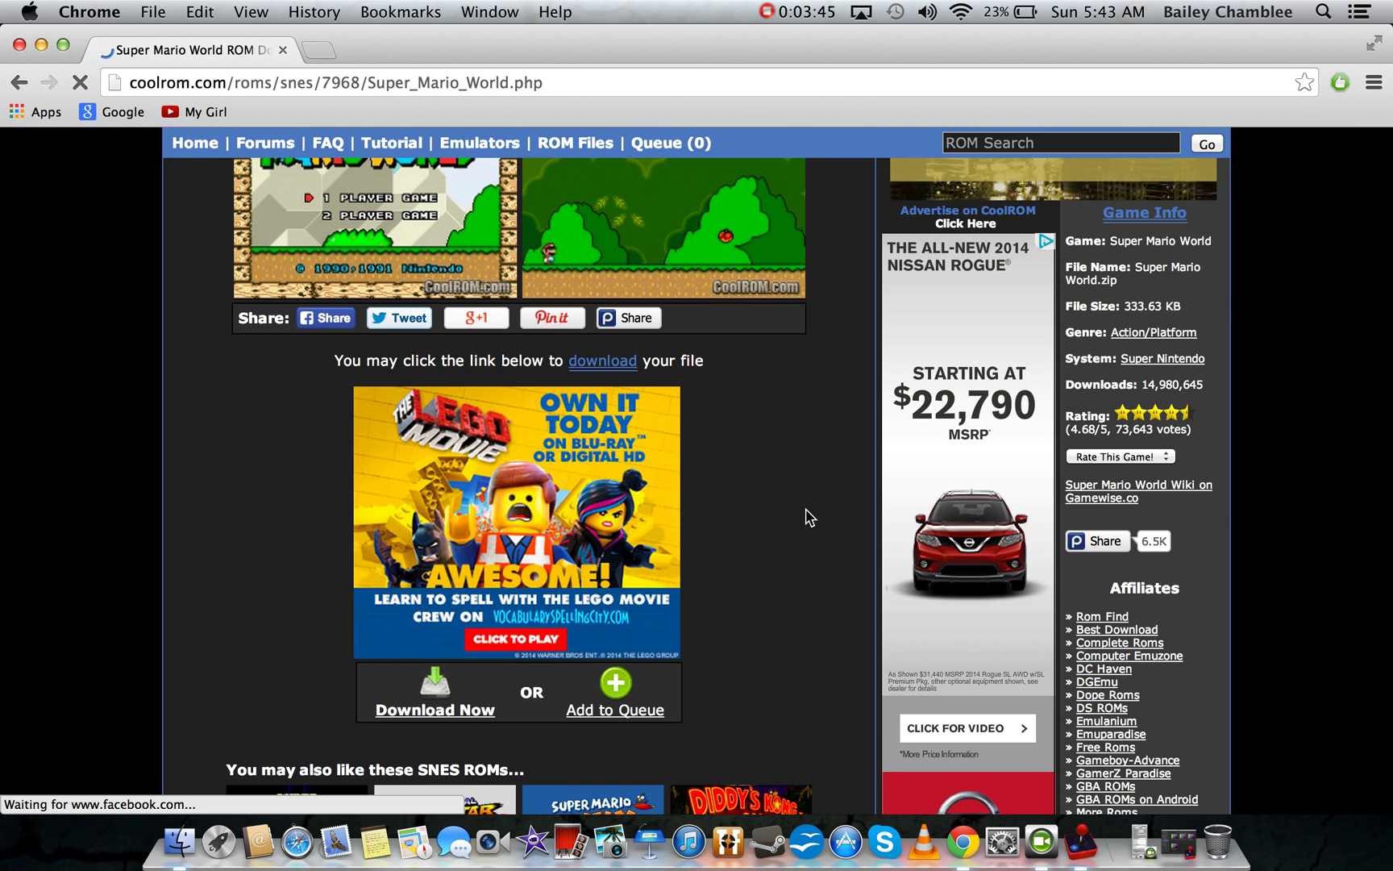
{"action": "left_click", "coordinate": [451, 712]}
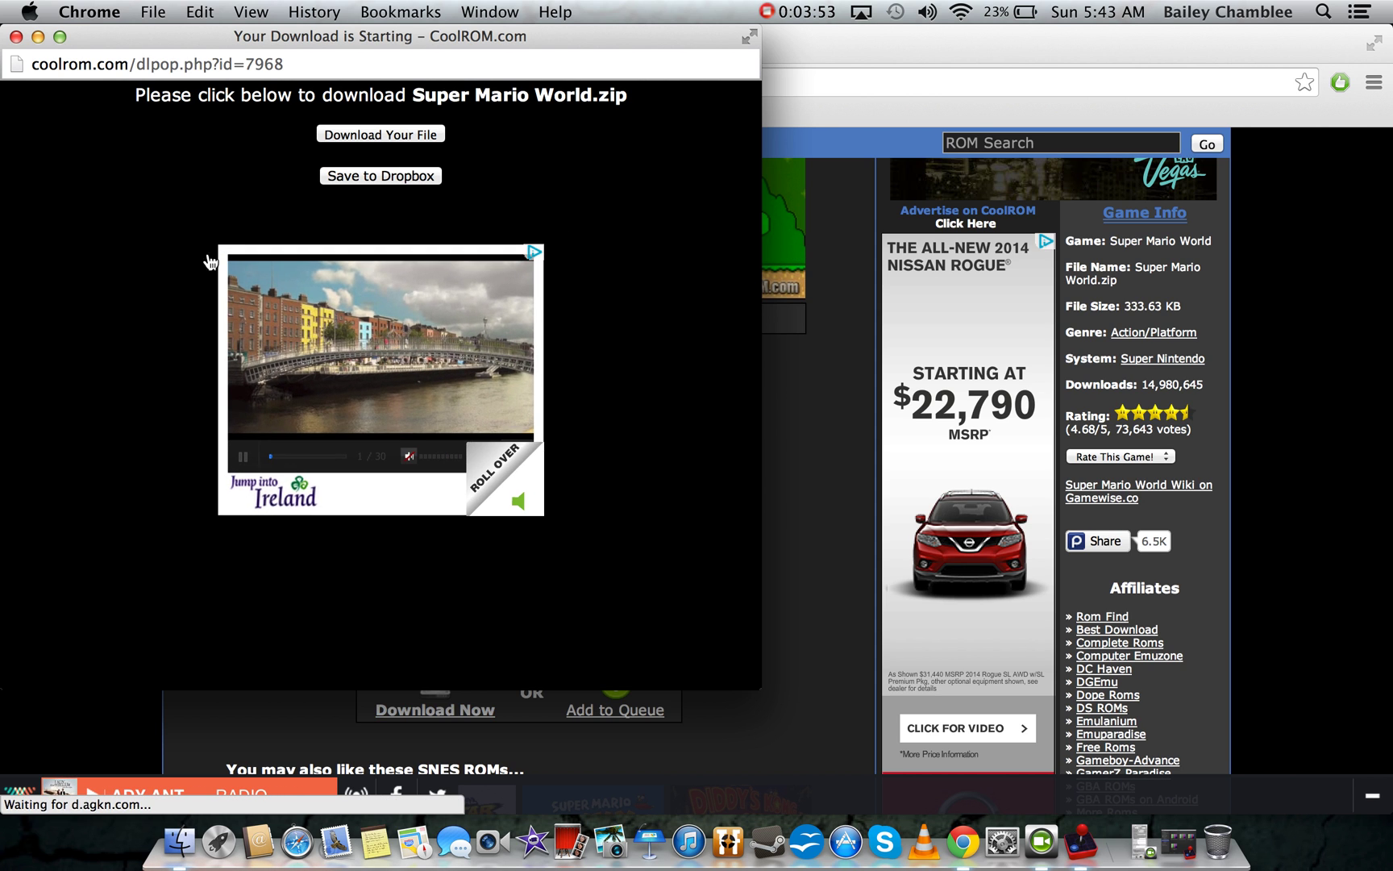
{"action": "left_click", "coordinate": [385, 135]}
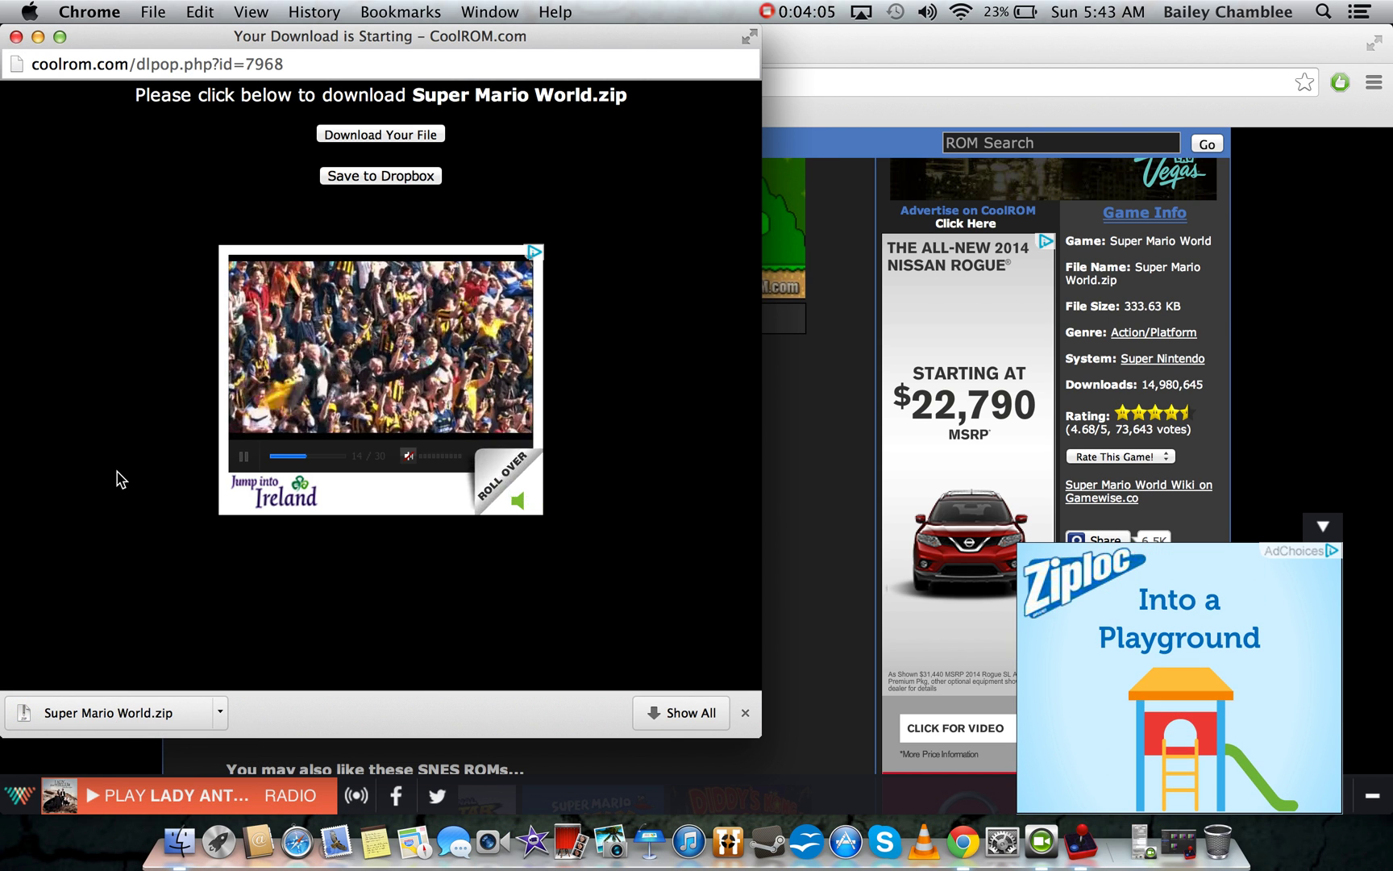
{"action": "left_click", "coordinate": [17, 38]}
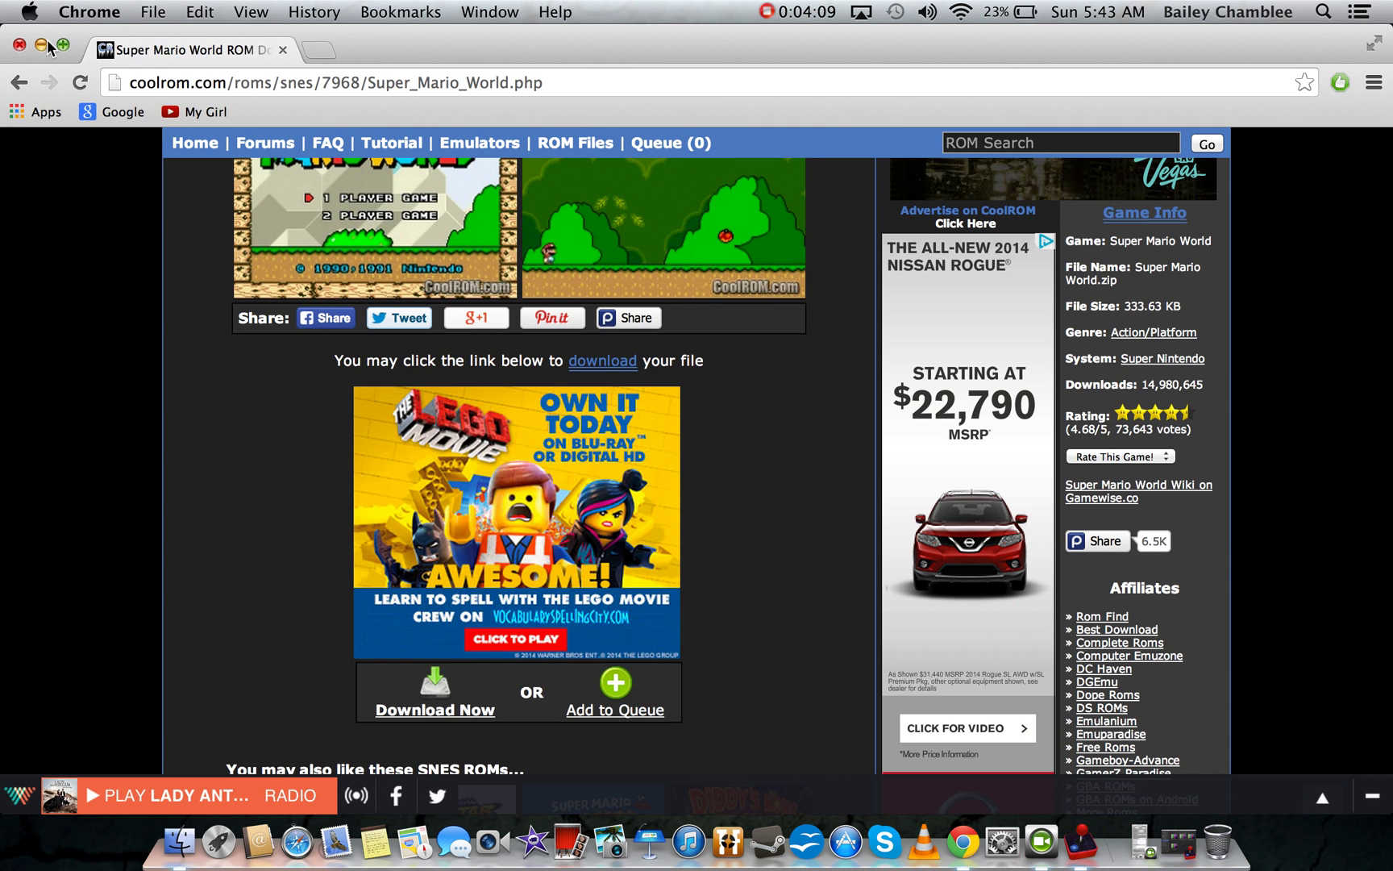
{"action": "left_click", "coordinate": [21, 46]}
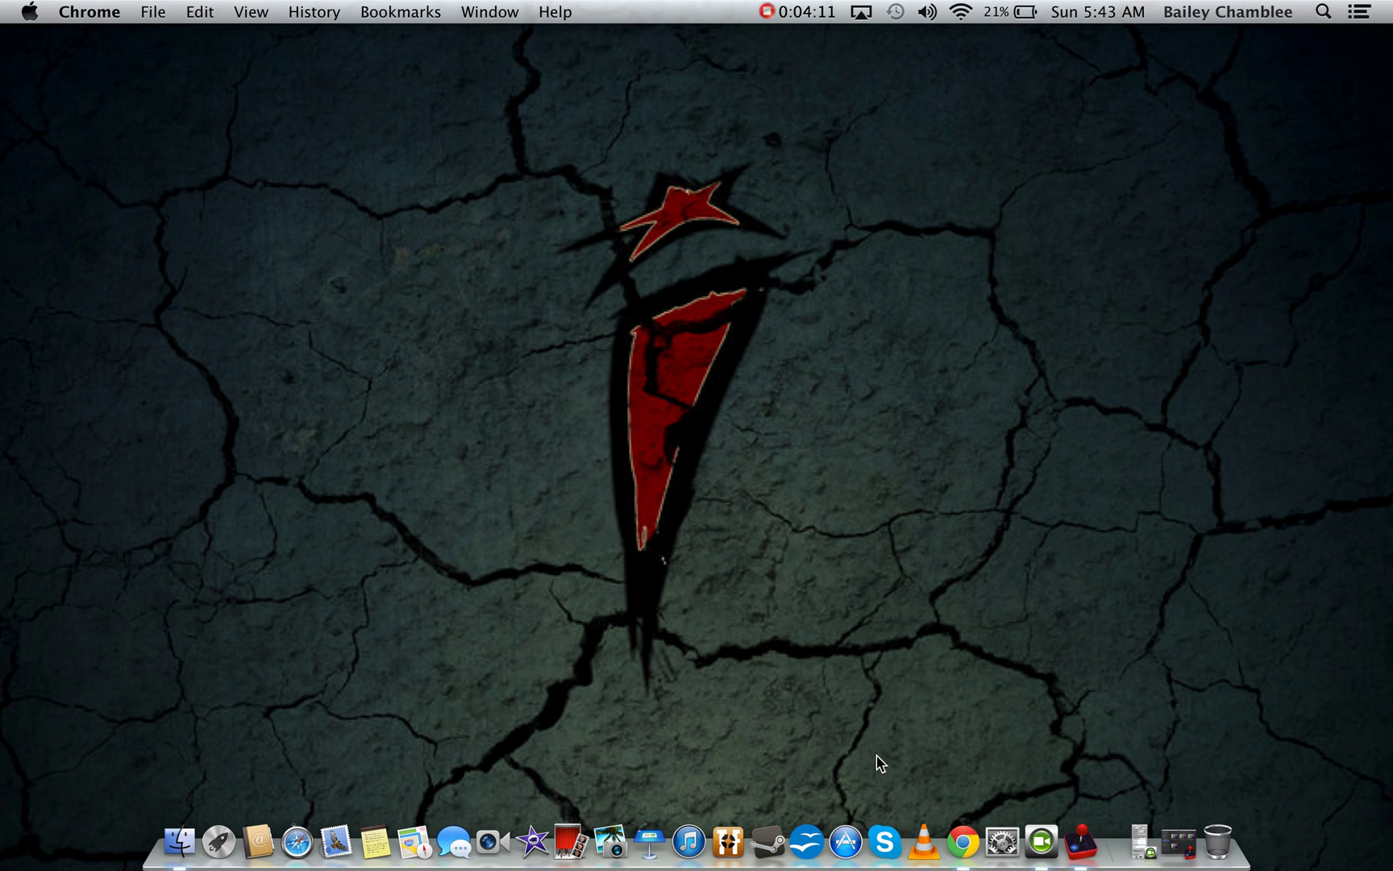
Quit Chrome and show the Downloads folder in Finder.
{"action": "left_click", "coordinate": [975, 831]}
{"action": "key", "text": "super+w"}
{"action": "key", "text": "super+q"}
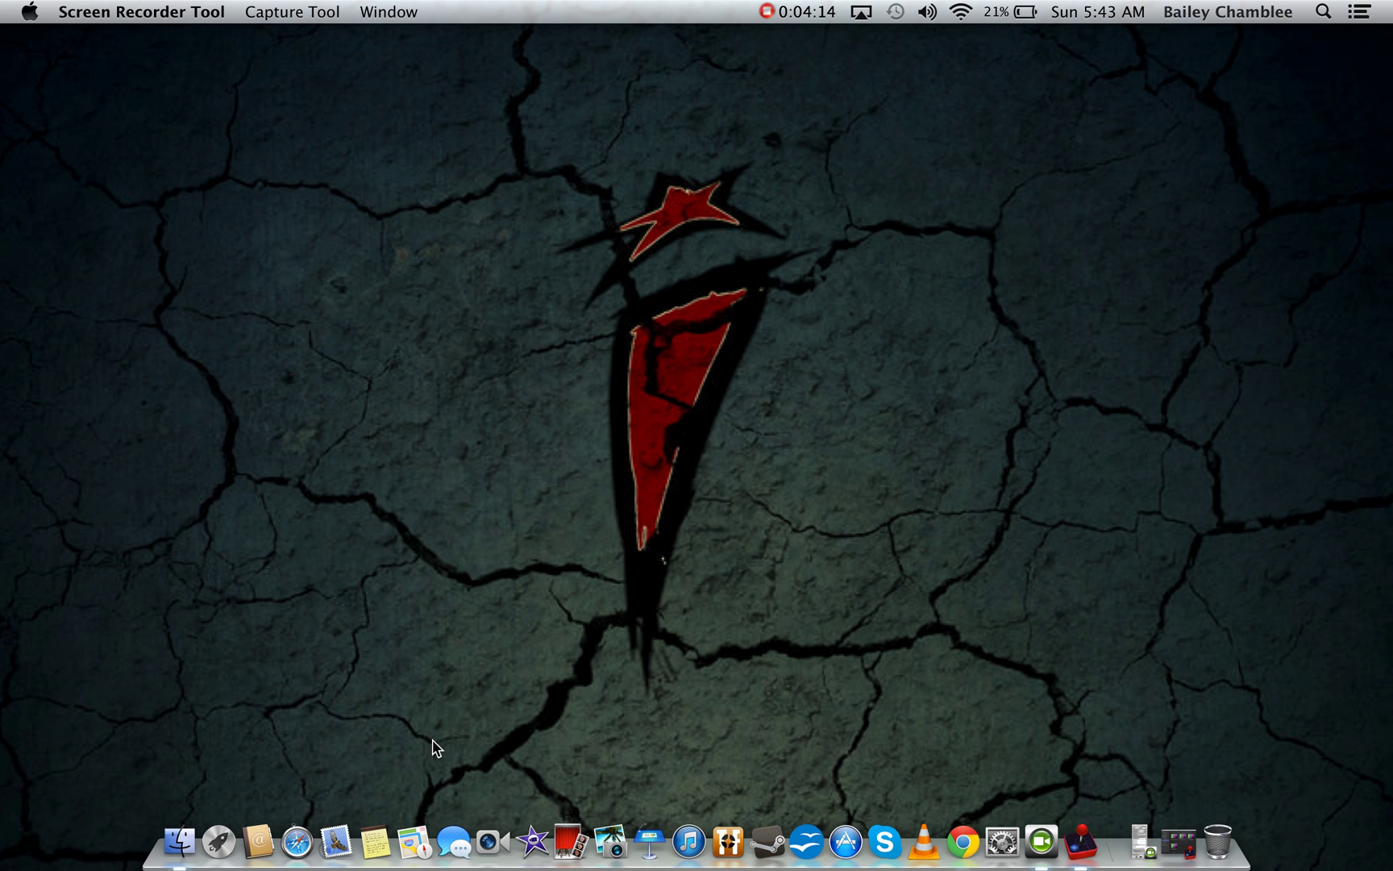
{"action": "left_click", "coordinate": [198, 839]}
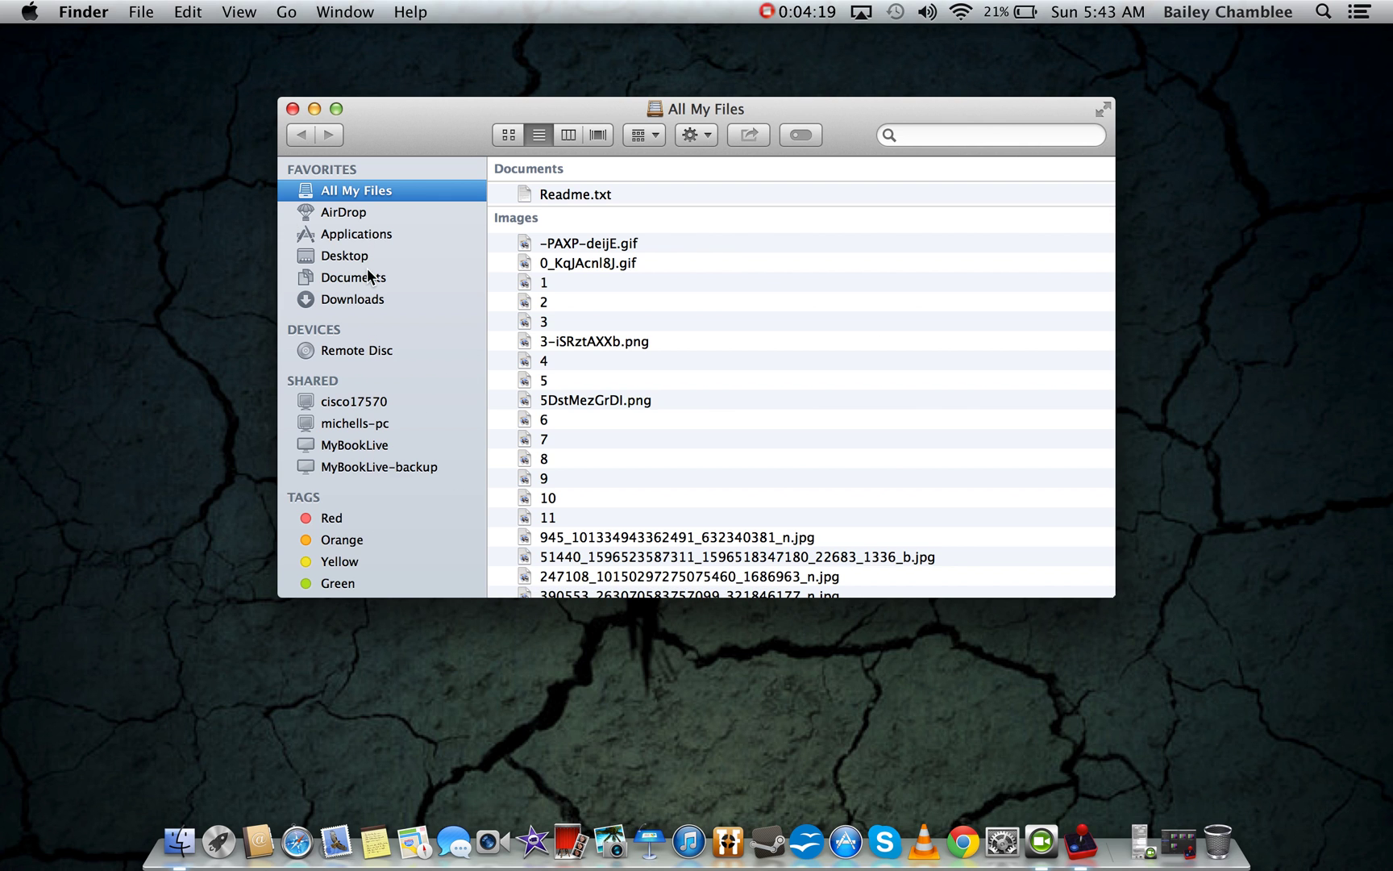
{"action": "left_click", "coordinate": [365, 300]}
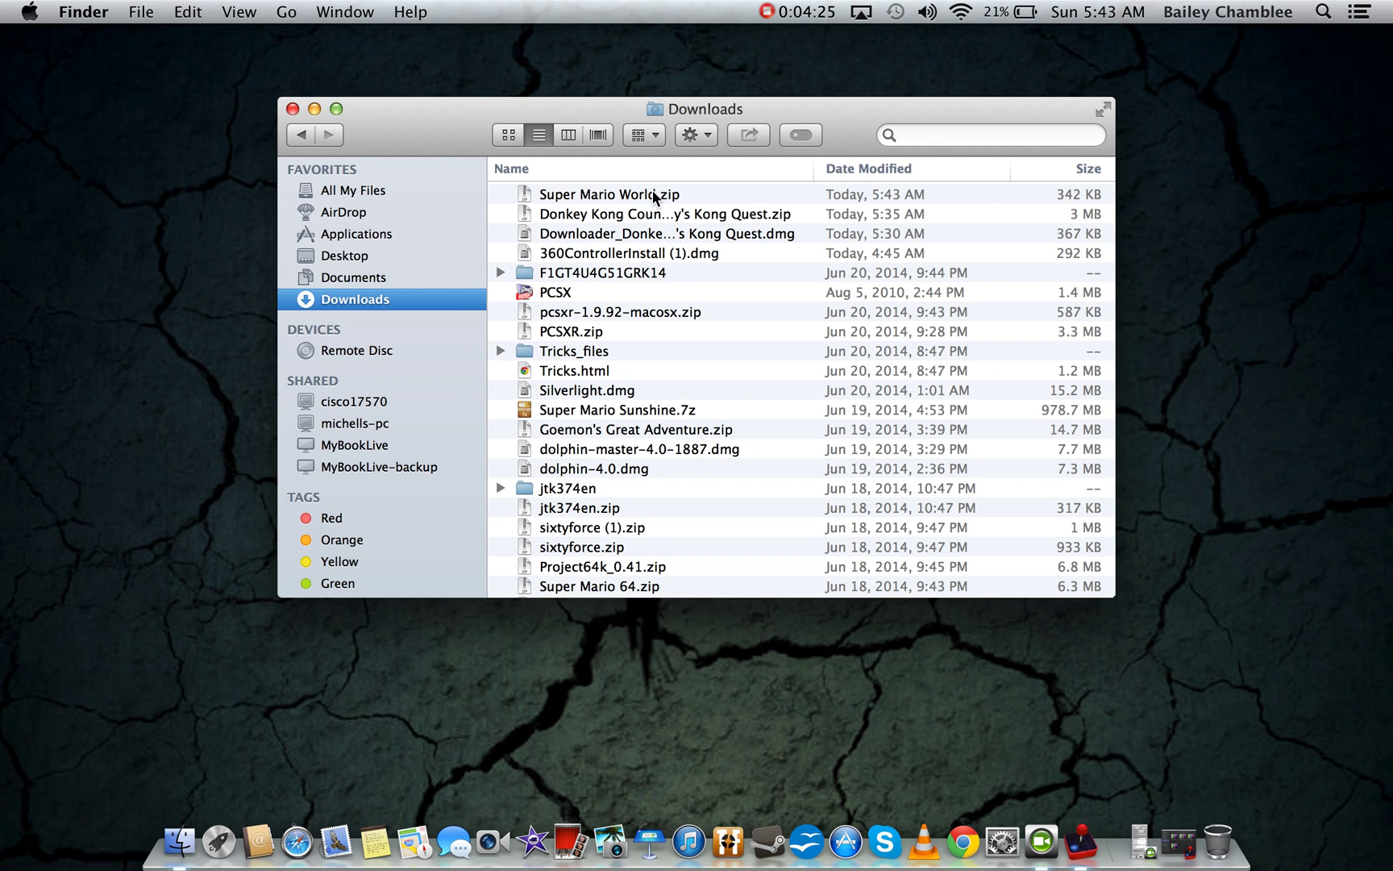
Move Super Mario World.zip into a new 'Super Mario World' folder inside ROM's.
{"action": "left_click_drag", "start_coordinate": [569, 200], "coordinate": [936, 539]}
{"action": "right_click", "coordinate": [956, 395]}
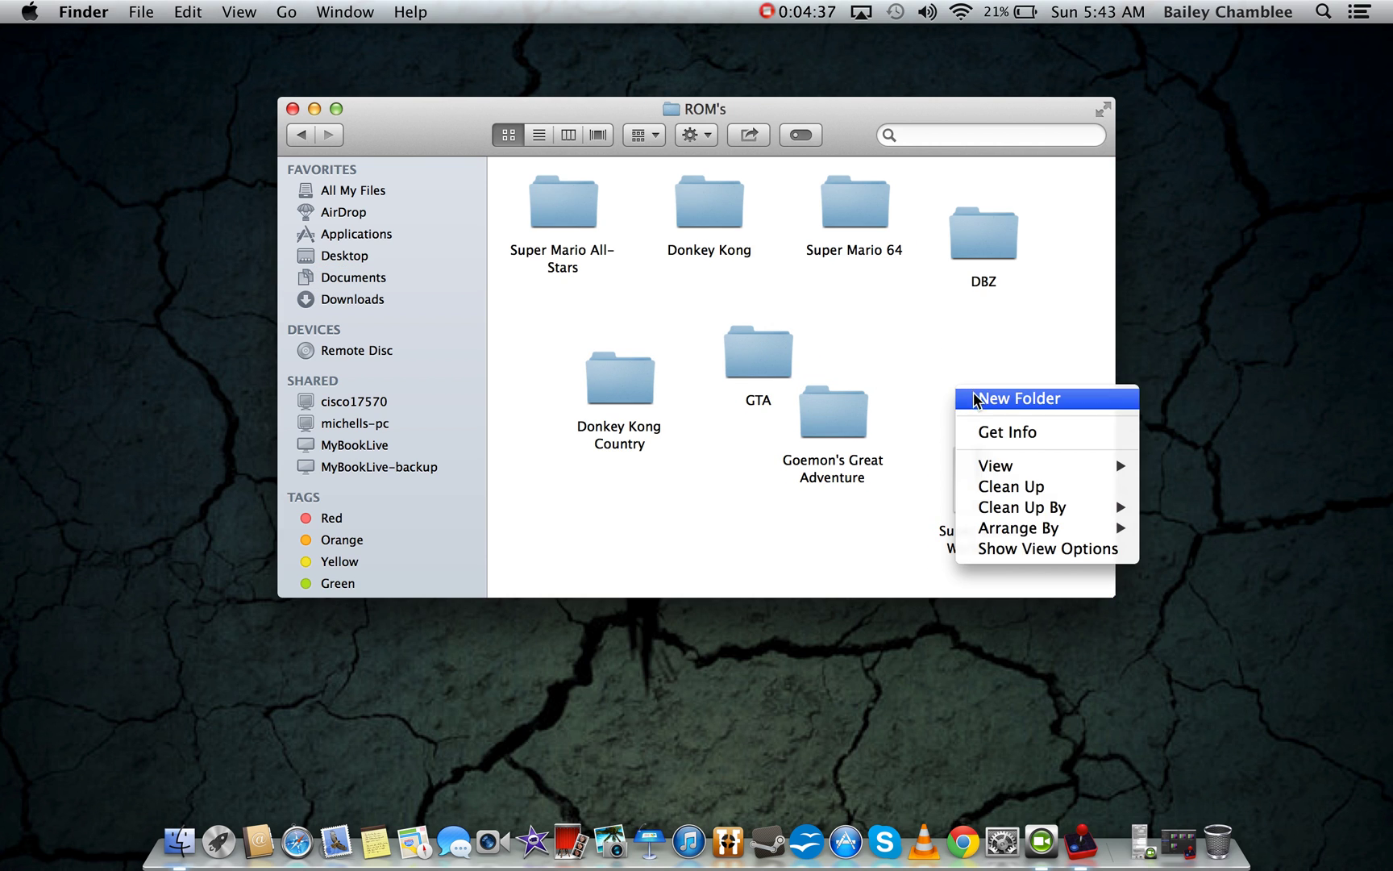
{"action": "left_click", "coordinate": [973, 395]}
{"action": "type", "text": "Sup"}
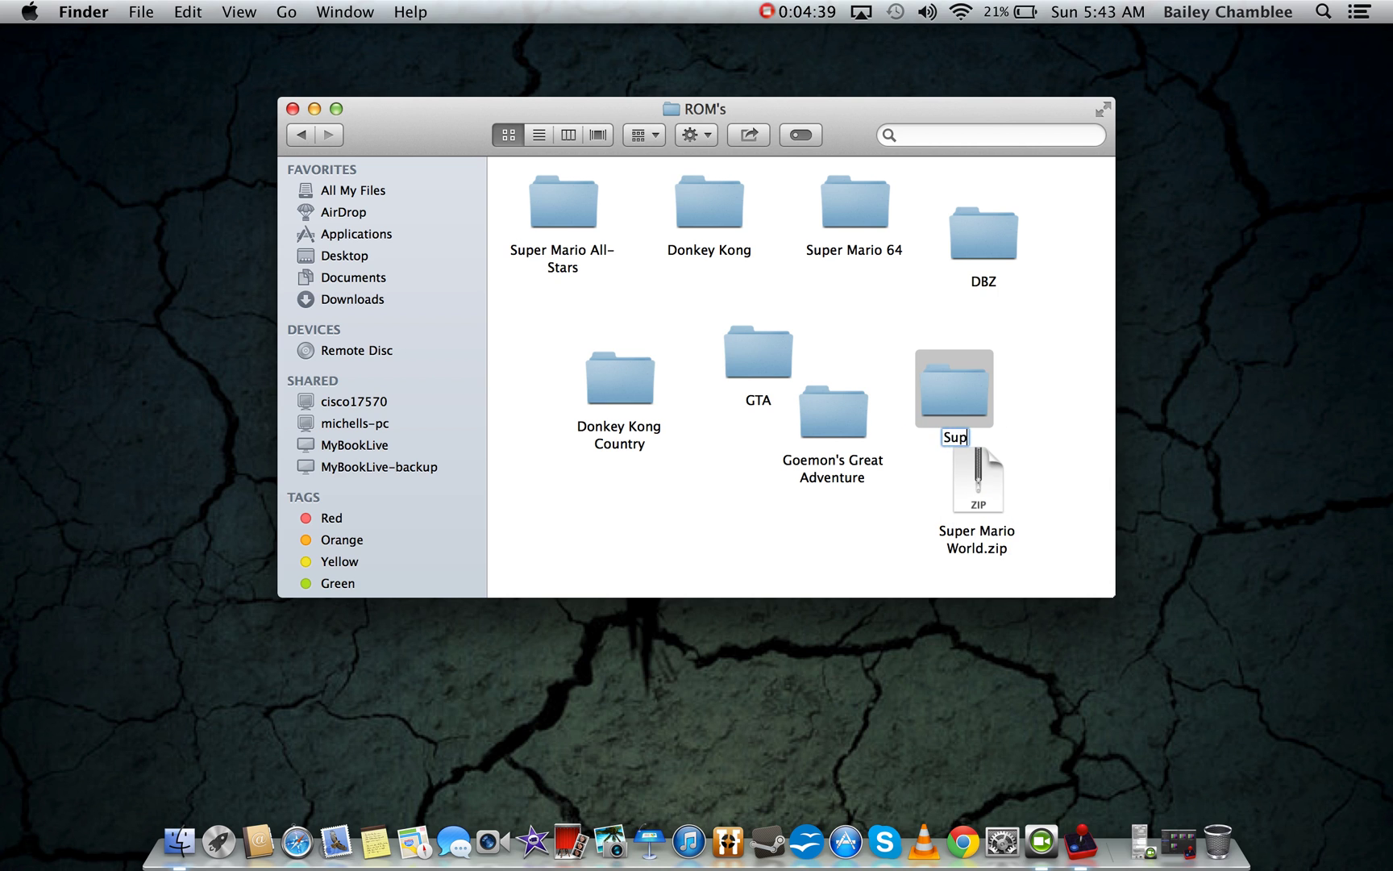
{"action": "type", "text": "er Mario World"}
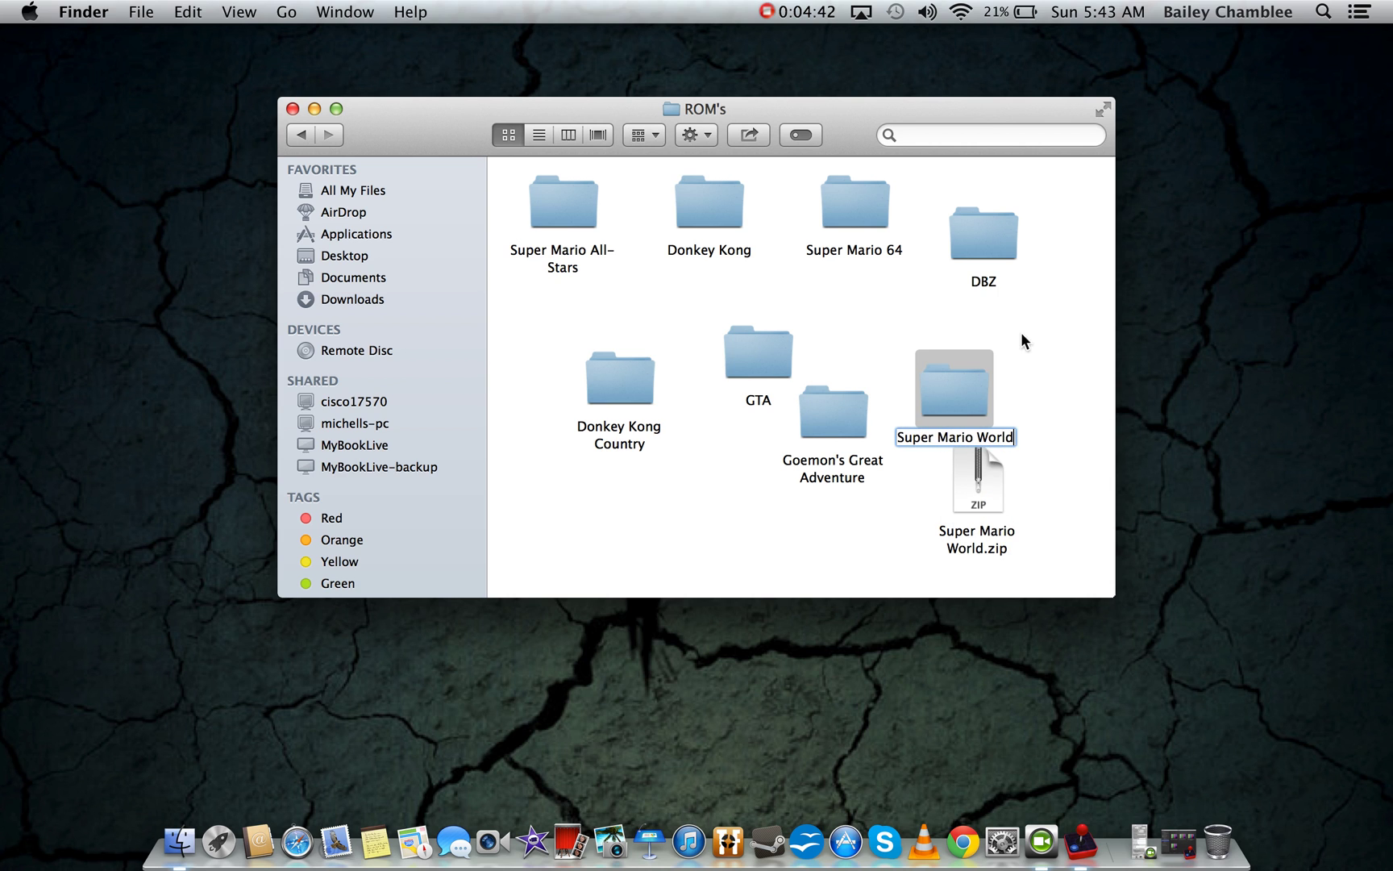
{"action": "key", "text": "Return"}
{"action": "left_click_drag", "start_coordinate": [985, 476], "coordinate": [970, 405]}
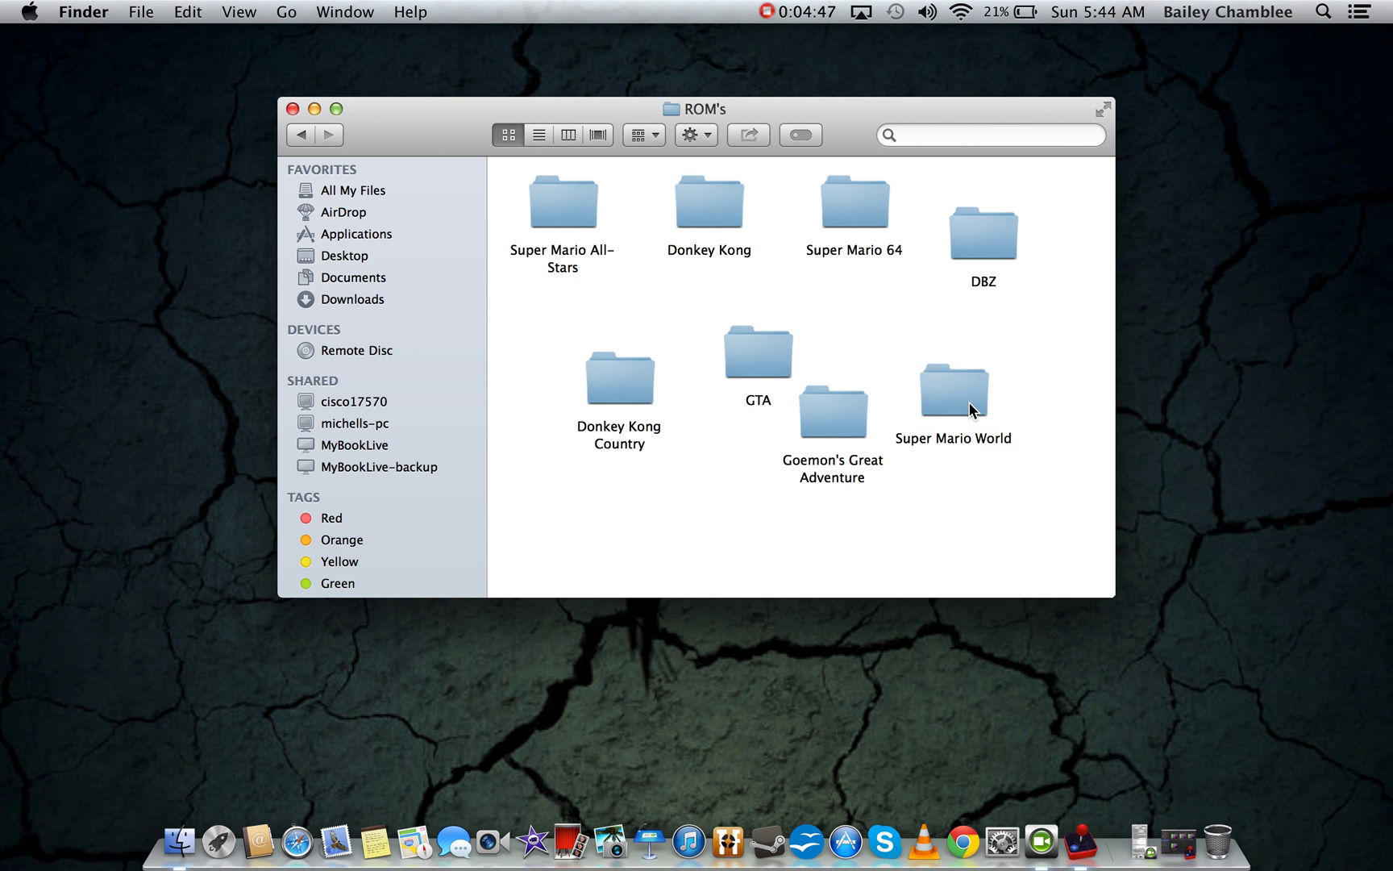
Unzip Super Mario World.zip, check the extracted readme.html and Super Mario World.smc, and close Finder.
{"action": "double_click", "coordinate": [969, 401]}
{"action": "double_click", "coordinate": [581, 206]}
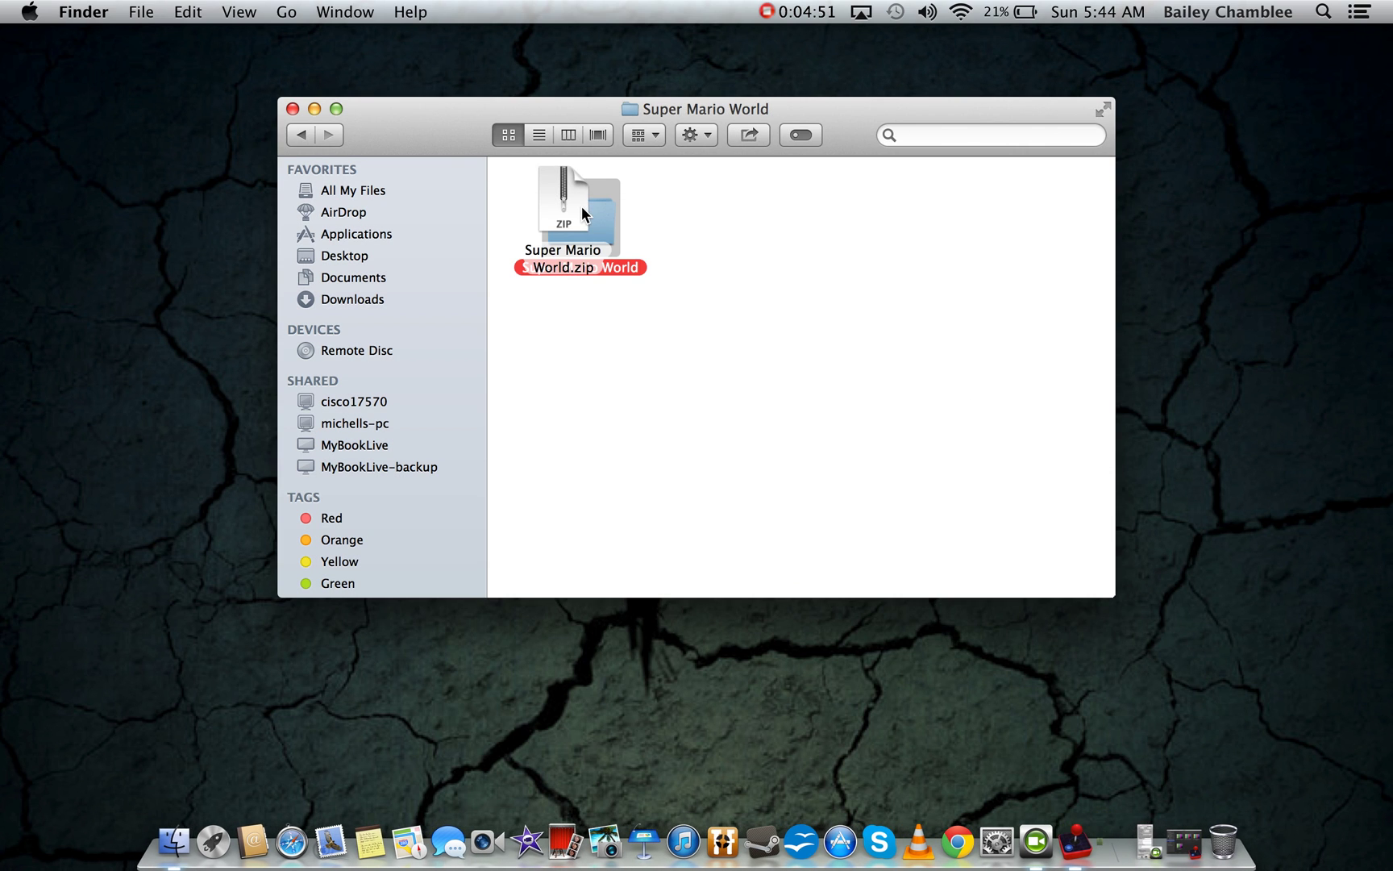
{"action": "left_click", "coordinate": [694, 213]}
{"action": "left_click_drag", "start_coordinate": [693, 217], "coordinate": [782, 236]}
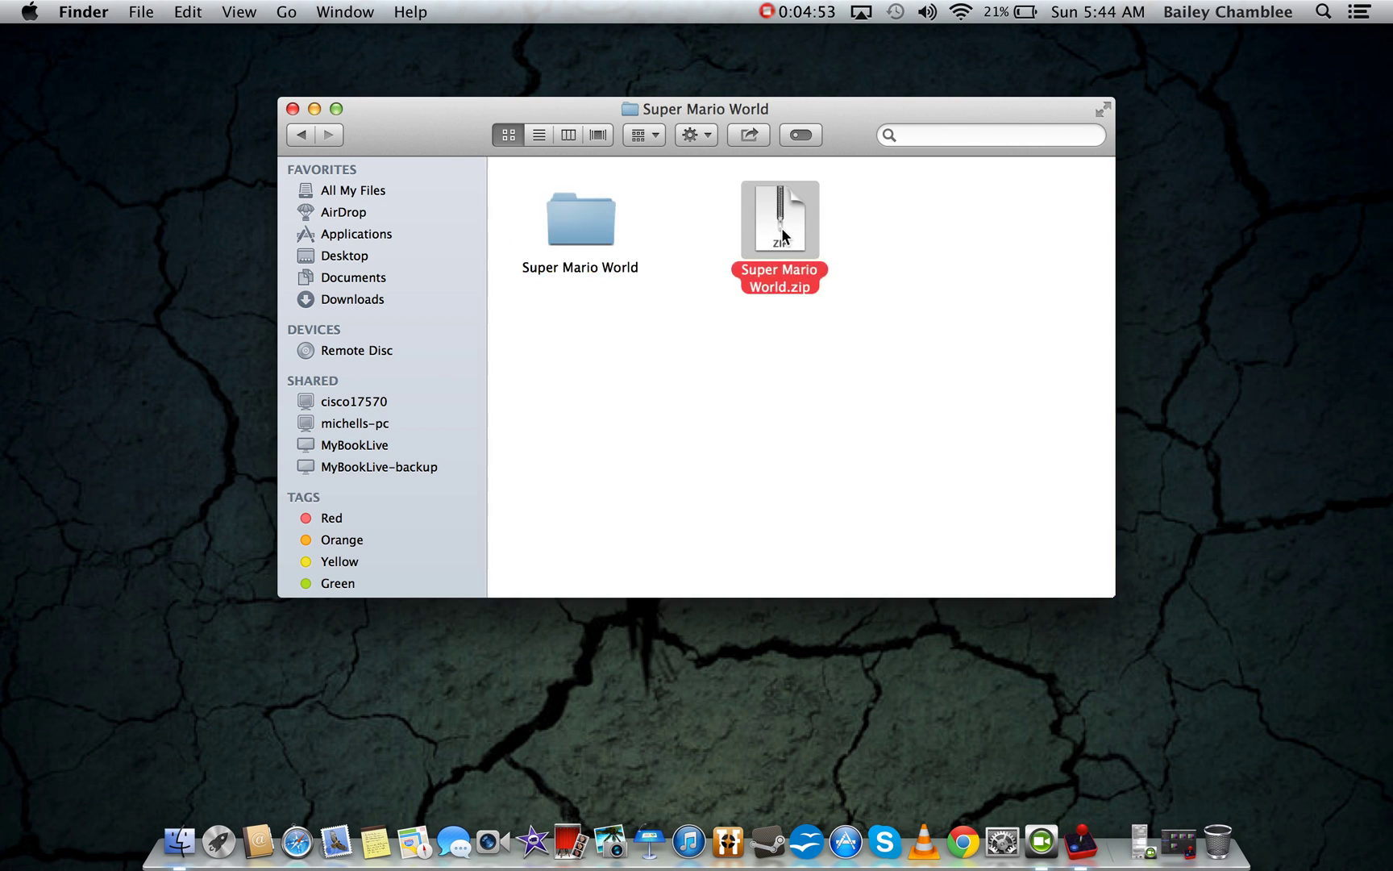
{"action": "double_click", "coordinate": [551, 236]}
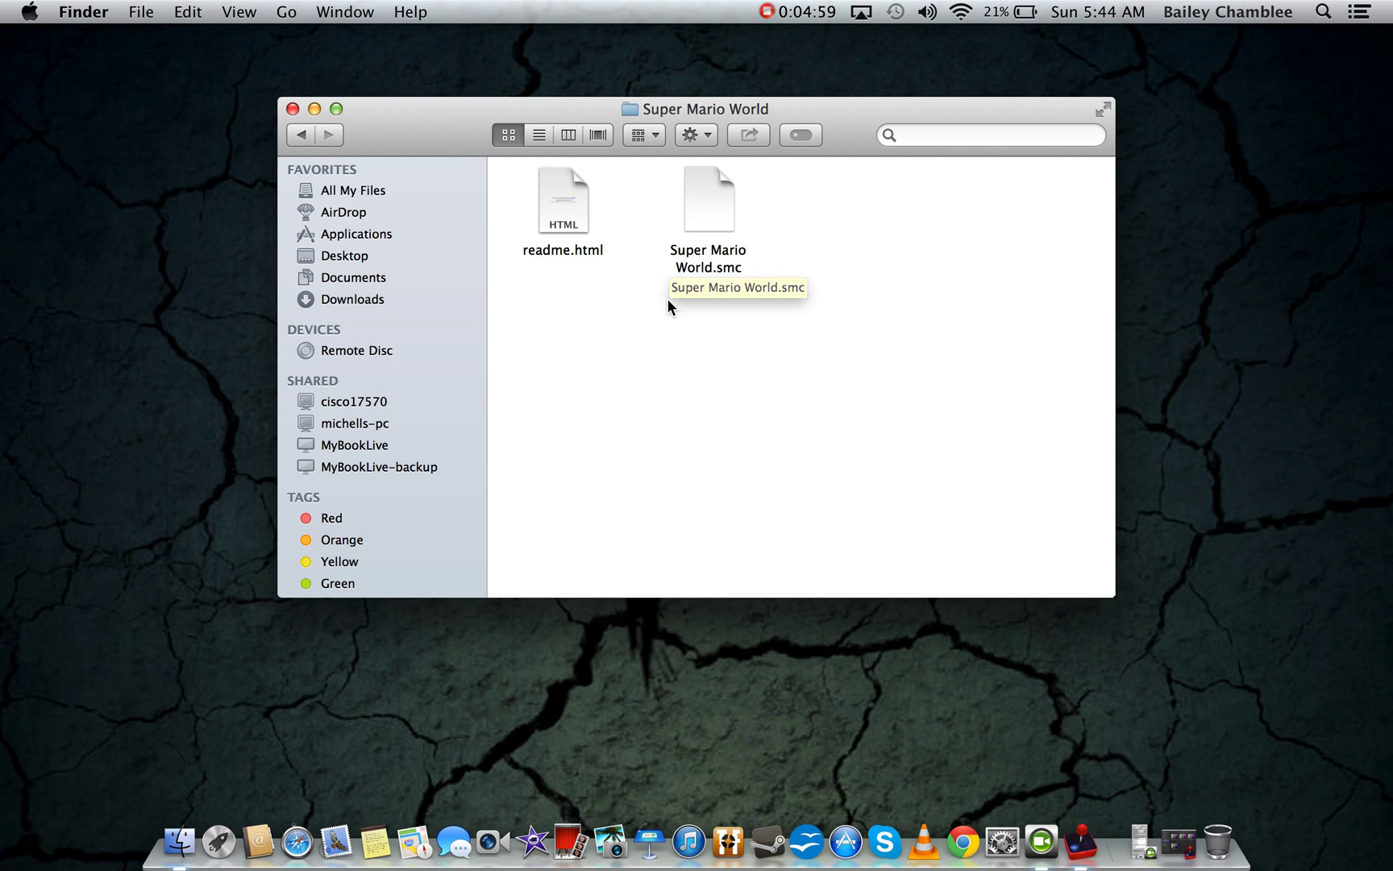
{"action": "left_click", "coordinate": [293, 111]}
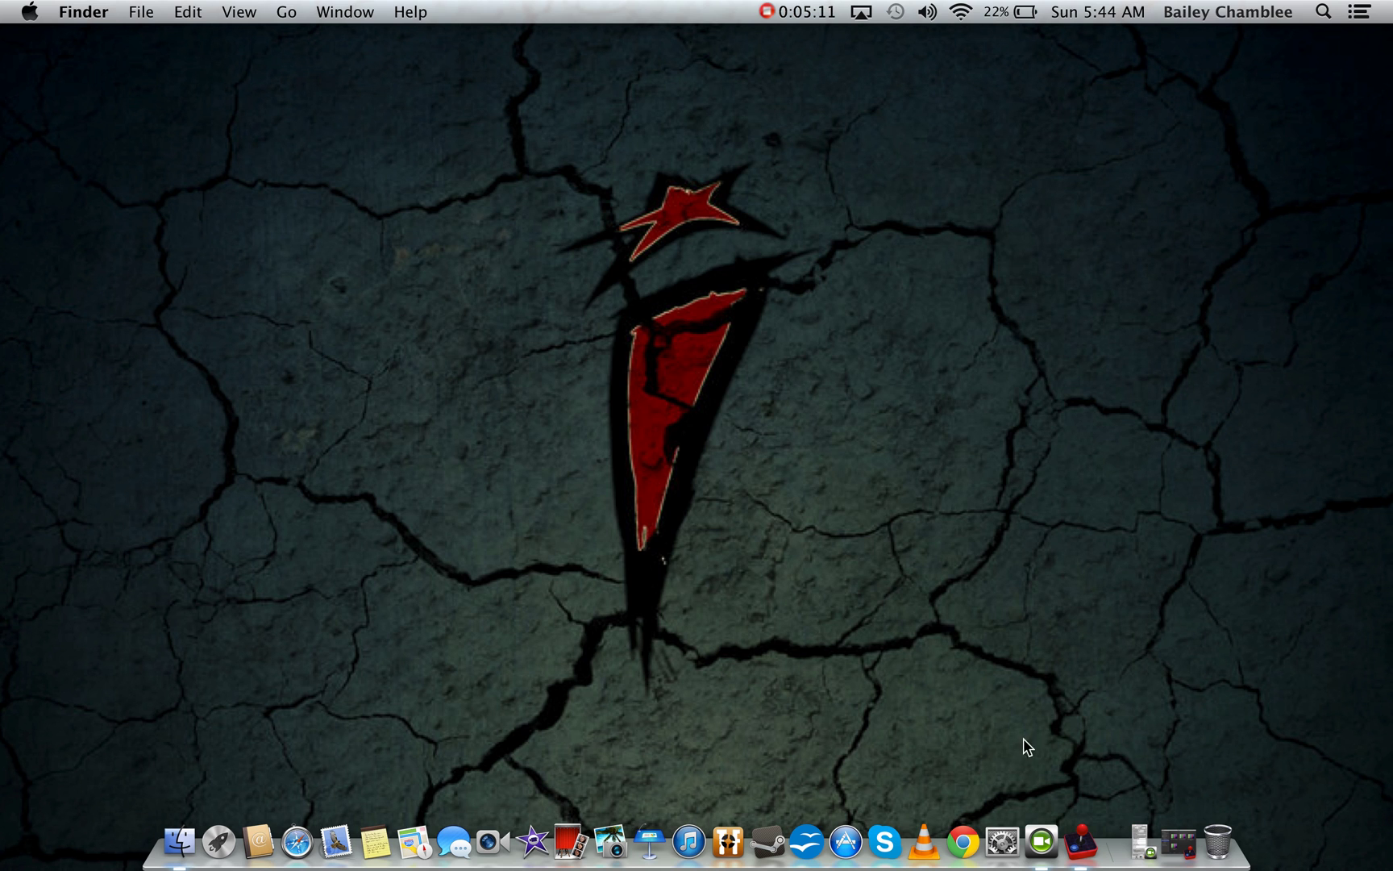
Launch OpenEmu and use File > Add to Library…, scrolling to the ROM's folder.
{"action": "left_click", "coordinate": [1080, 842]}
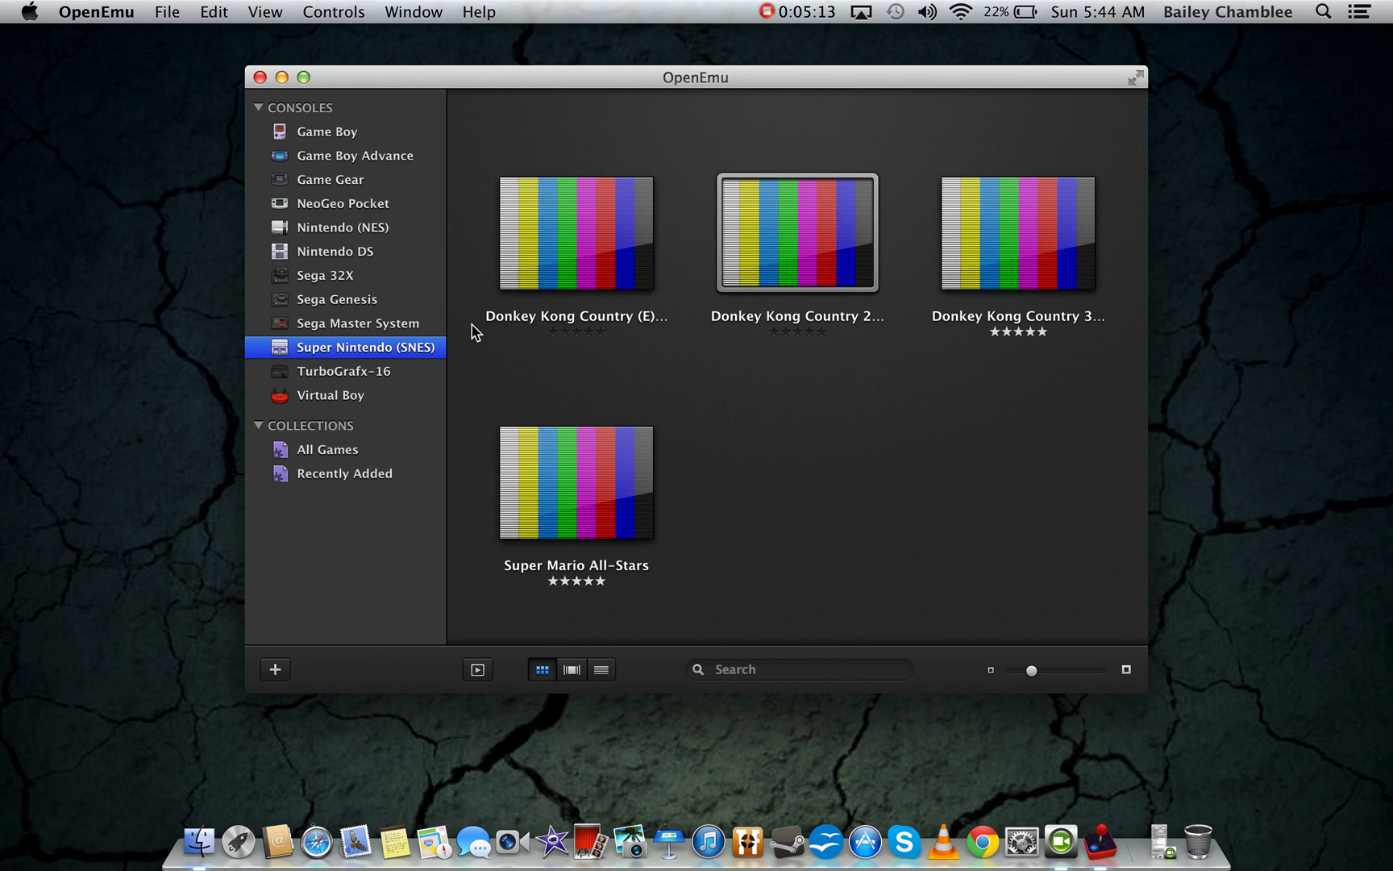
{"action": "left_click", "coordinate": [184, 12]}
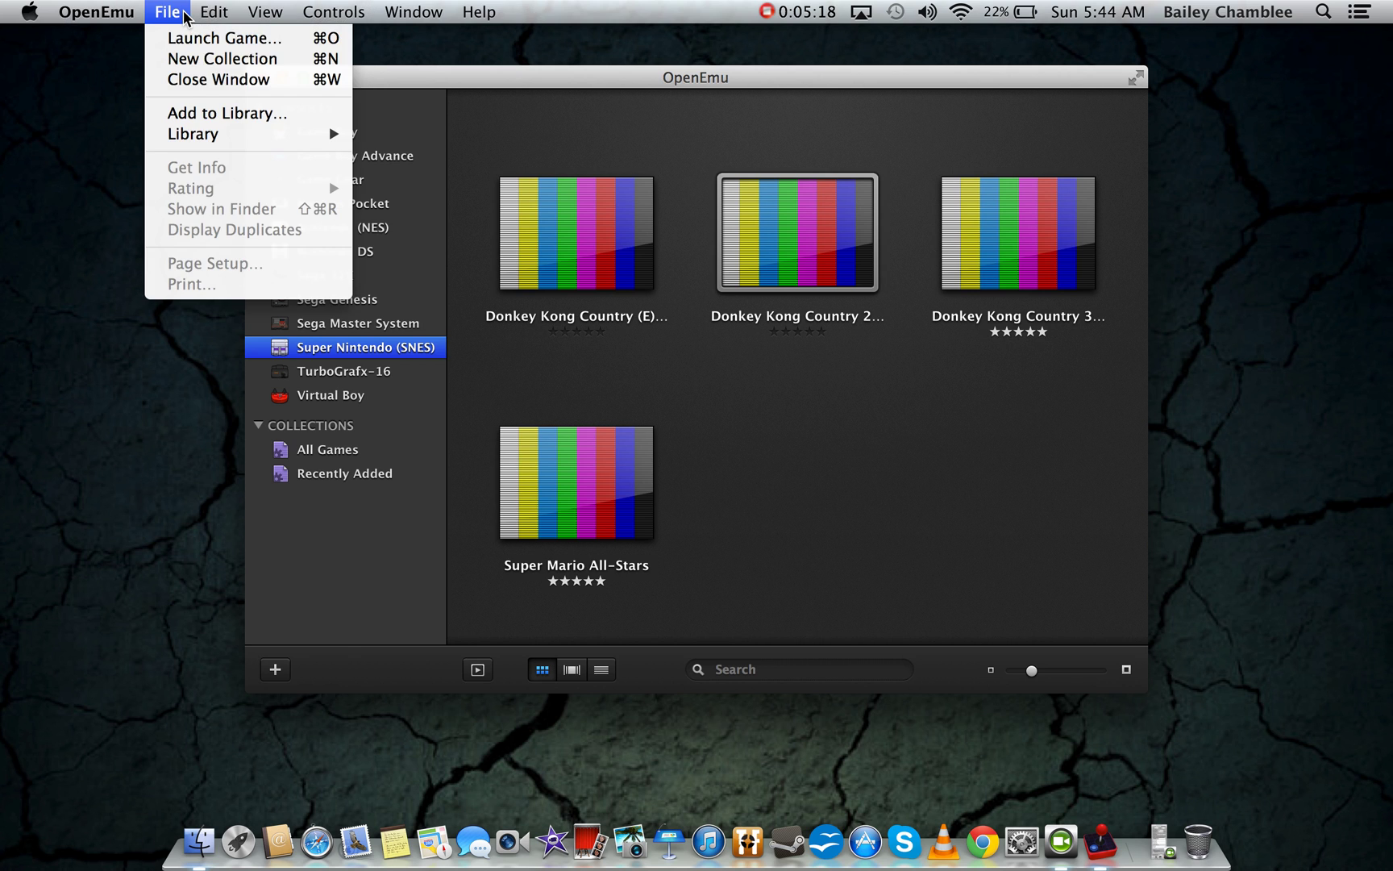
{"action": "left_click", "coordinate": [215, 119]}
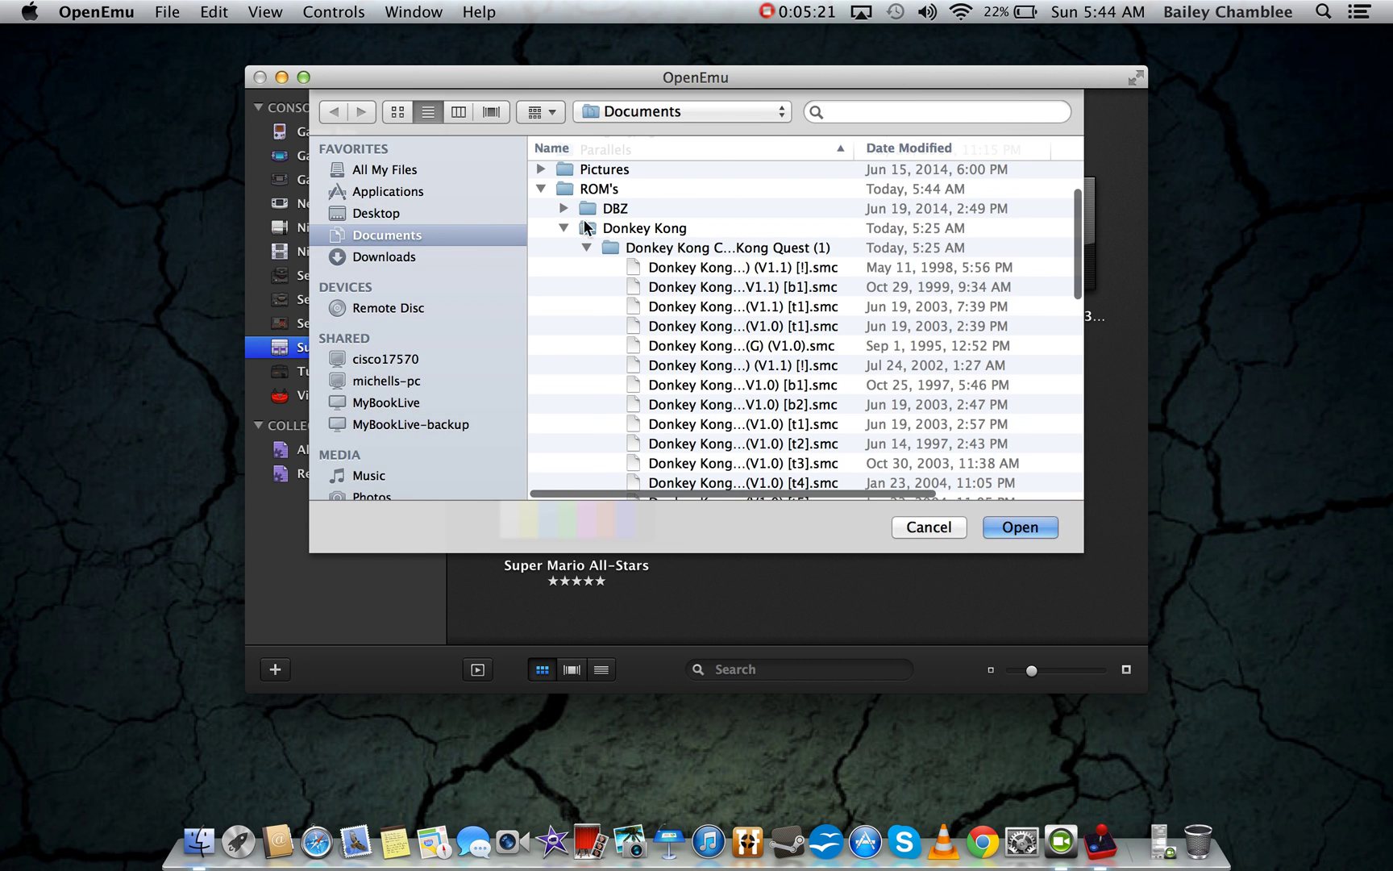
{"action": "scroll", "coordinate": [612, 339], "scroll_direction": "down", "scroll_amount": 10}
{"action": "scroll", "coordinate": [613, 347], "scroll_direction": "down", "scroll_amount": 5}
{"action": "scroll", "coordinate": [611, 387], "scroll_direction": "up", "scroll_amount": 2}
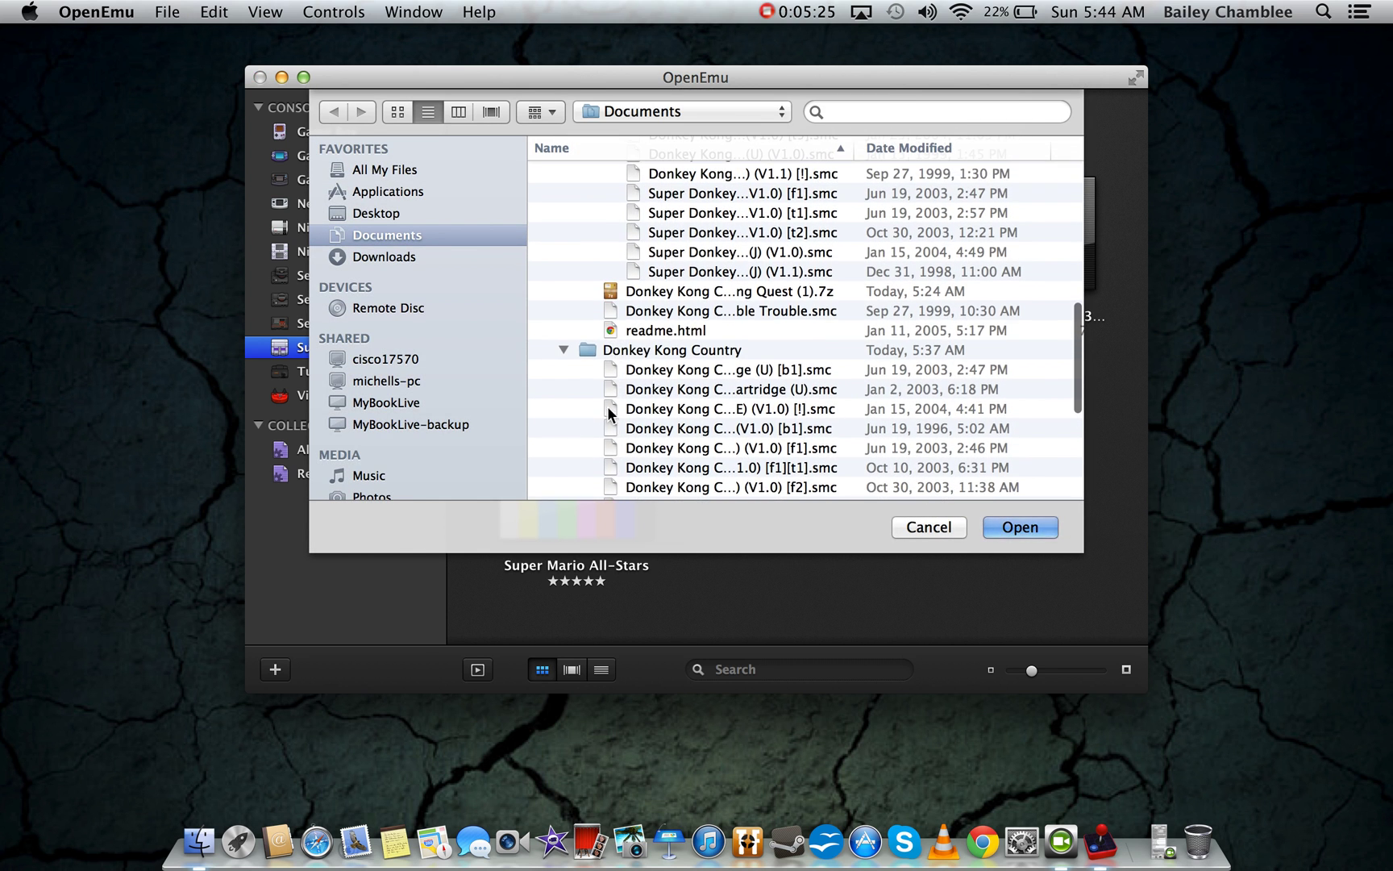
{"action": "scroll", "coordinate": [606, 358], "scroll_direction": "down", "scroll_amount": 7}
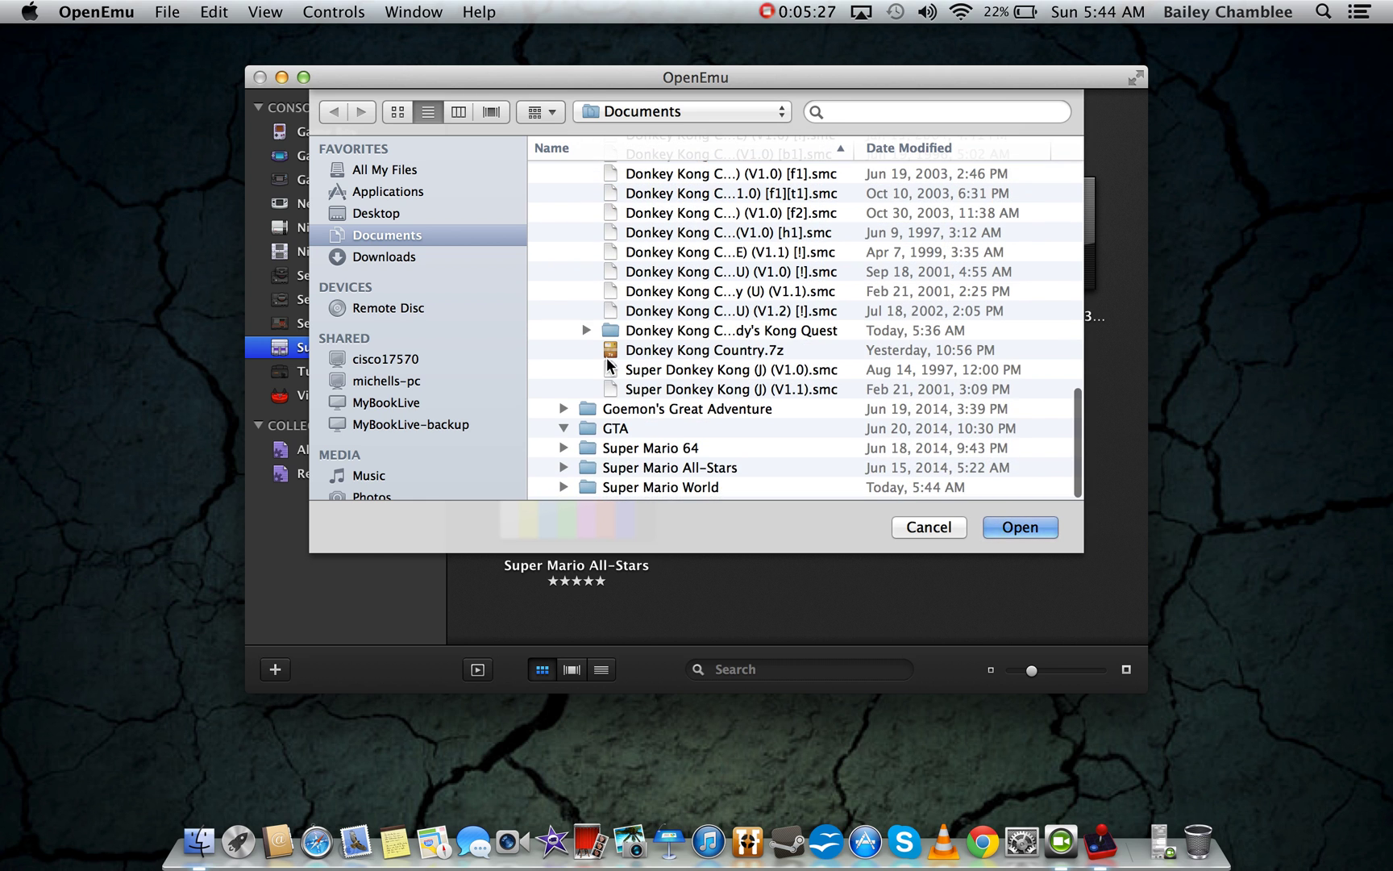
Select Super Mario World.smc inside ROM's > Super Mario World and add it.
{"action": "left_click", "coordinate": [563, 489]}
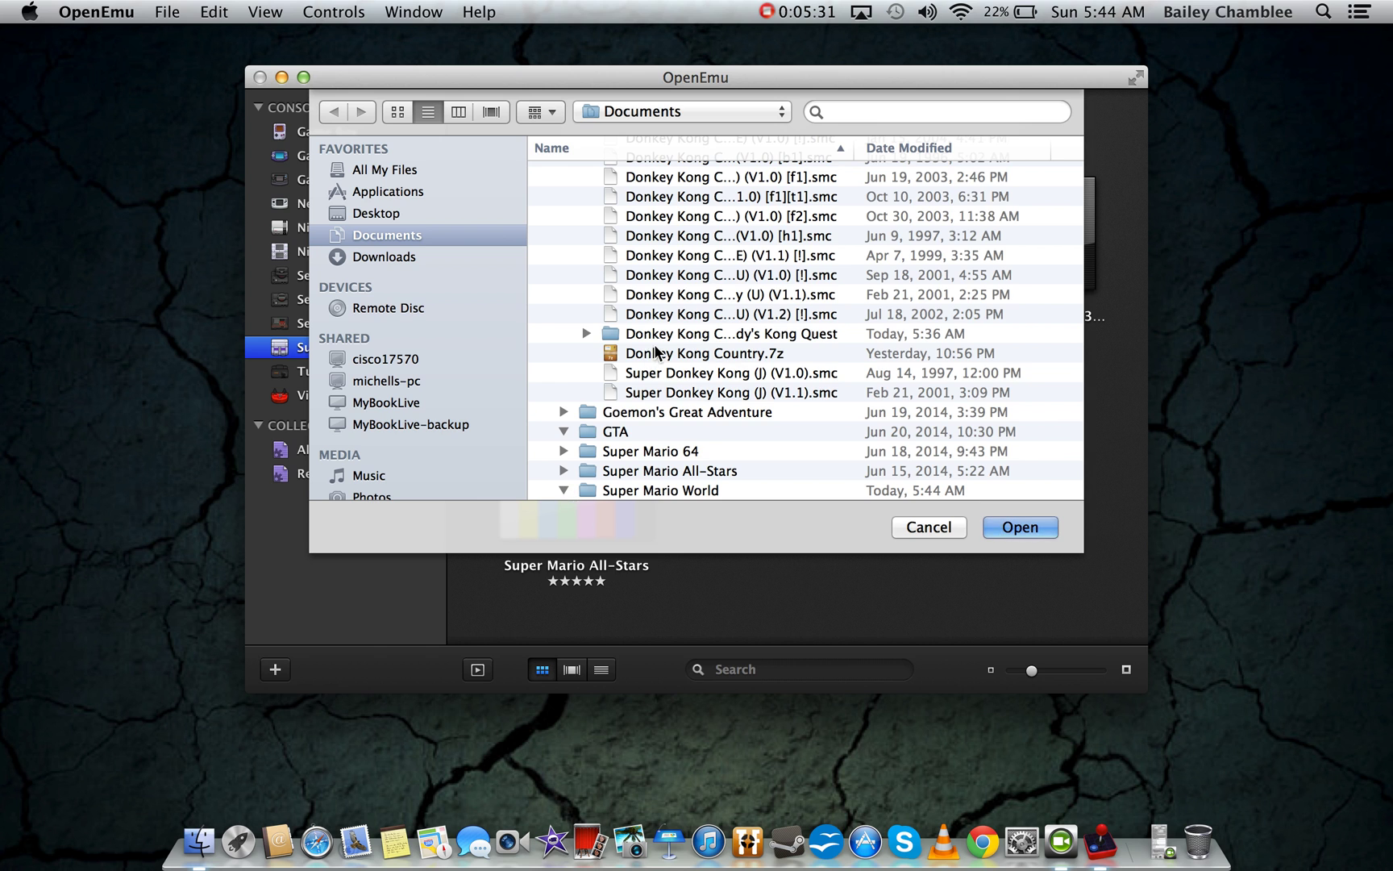
{"action": "scroll", "coordinate": [654, 347], "scroll_direction": "down", "scroll_amount": 2}
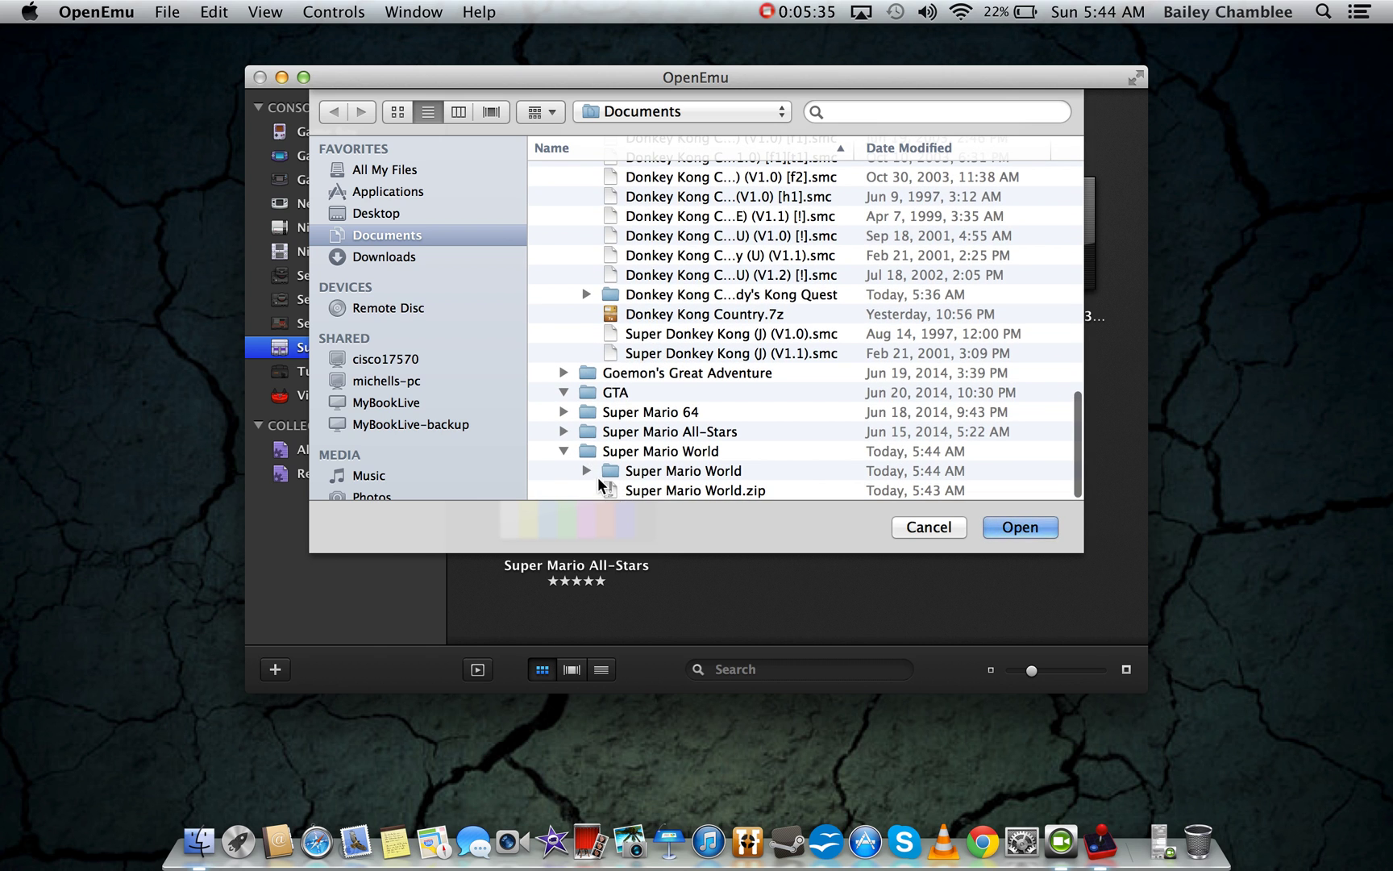
{"action": "left_click", "coordinate": [718, 486]}
{"action": "left_click", "coordinate": [587, 470]}
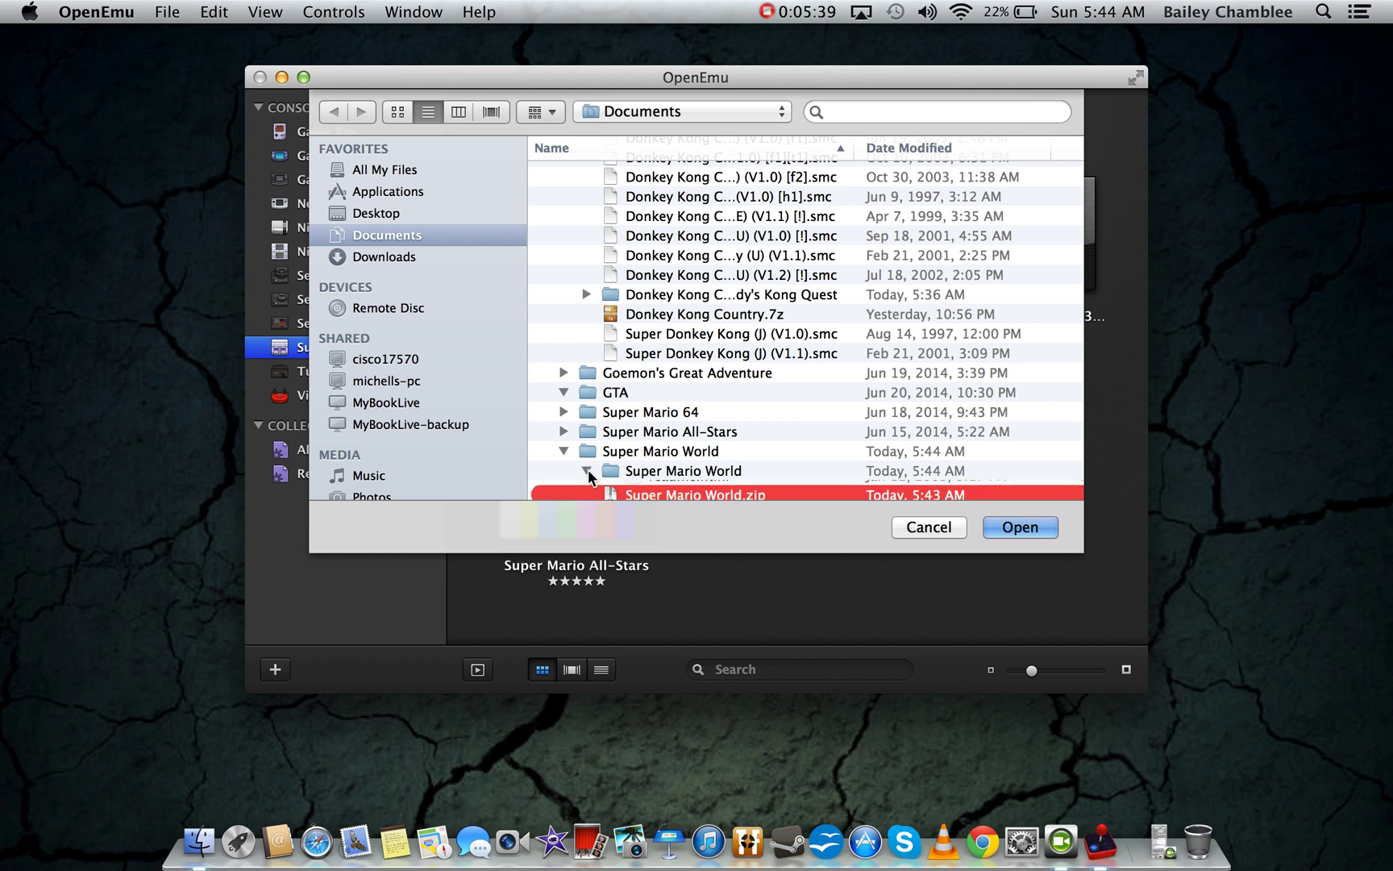
{"action": "scroll", "coordinate": [689, 436], "scroll_direction": "down", "scroll_amount": 2}
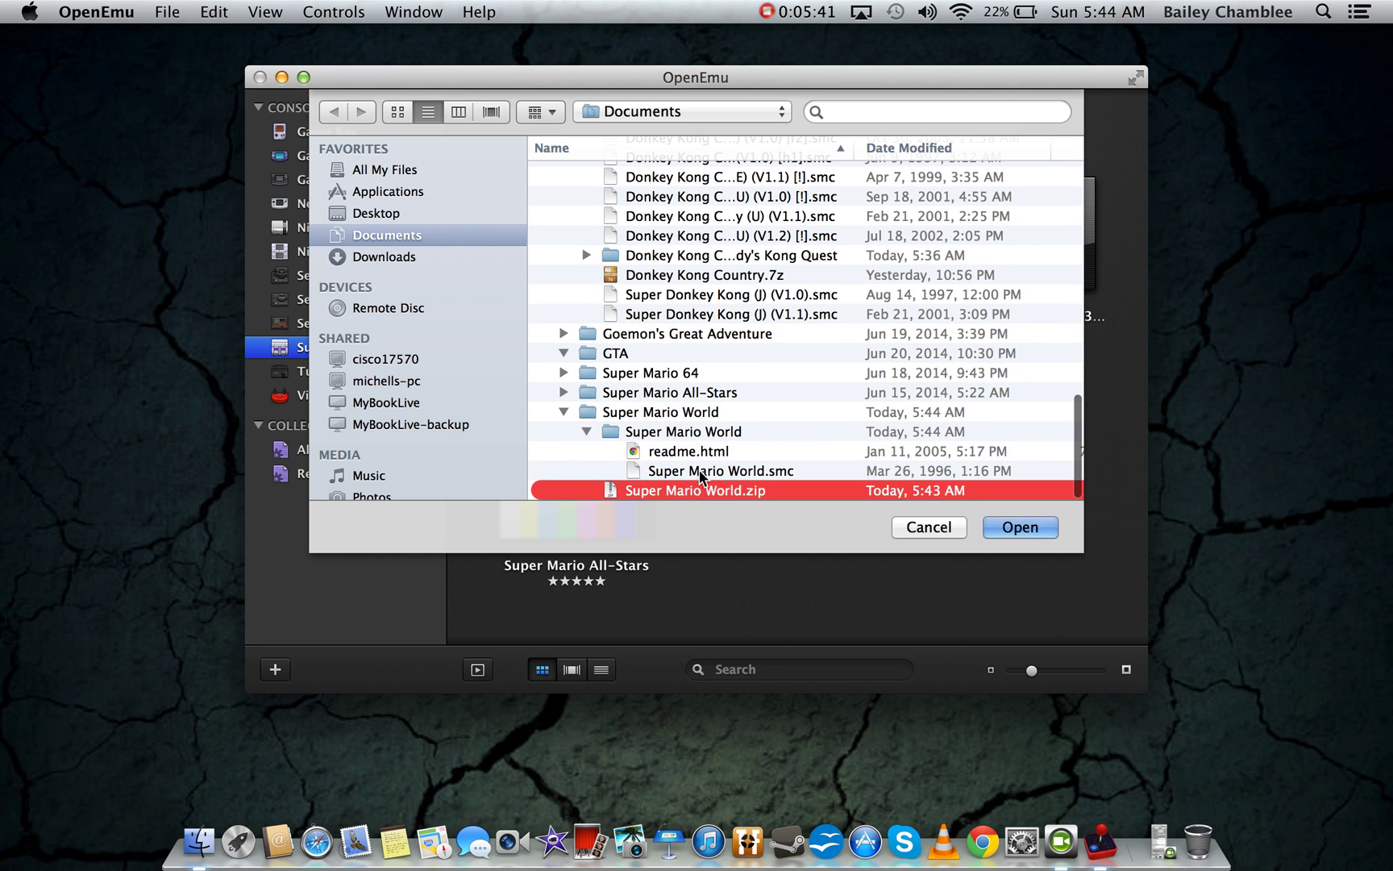
{"action": "left_click", "coordinate": [700, 470]}
{"action": "left_click", "coordinate": [1031, 527]}
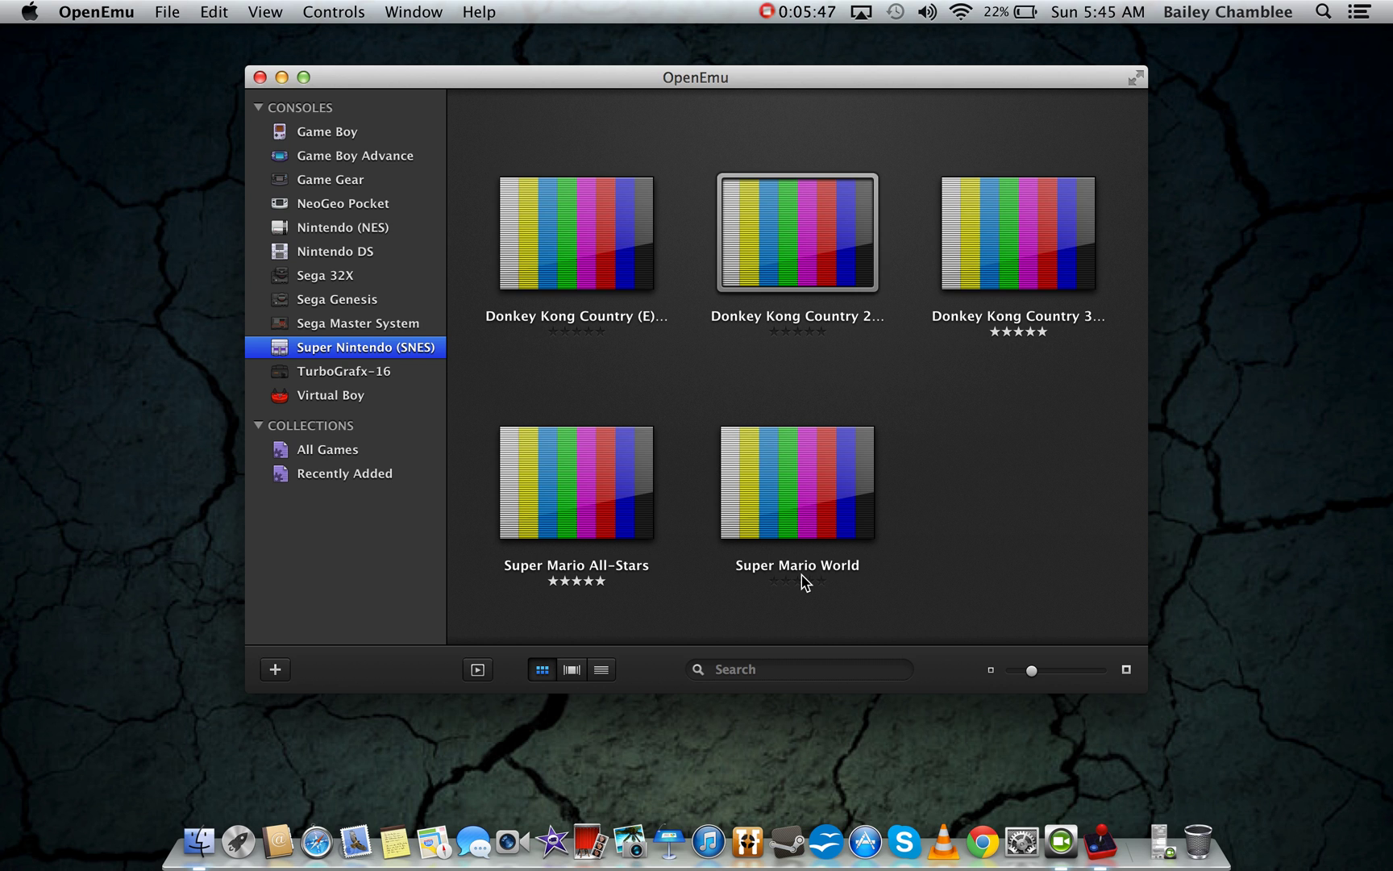
Launch Super Mario World from the library and choose Edit Game Controls from the HUD gear menu.
{"action": "double_click", "coordinate": [835, 474]}
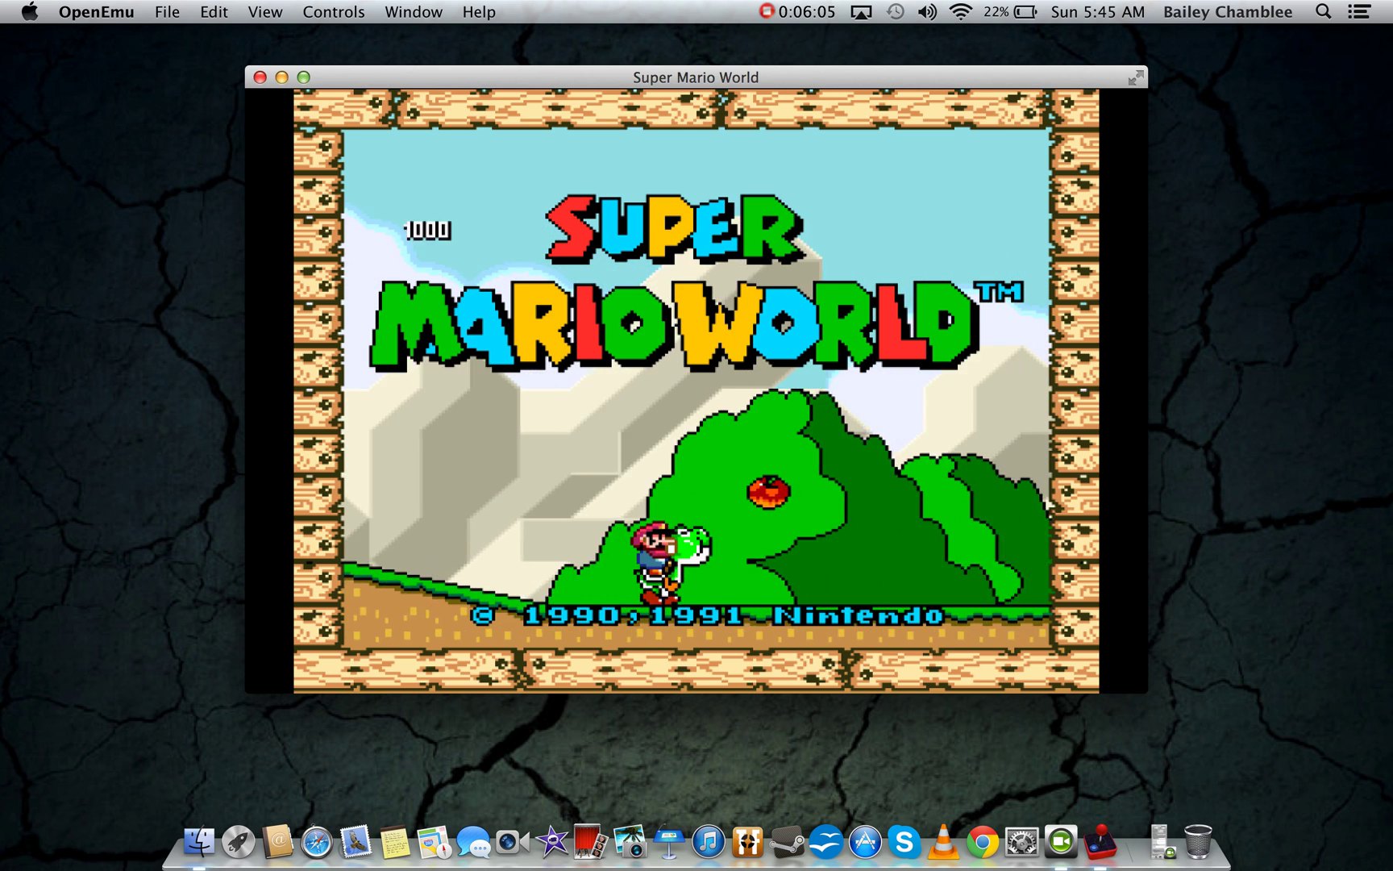
{"action": "mouse_move", "coordinate": [695, 458]}
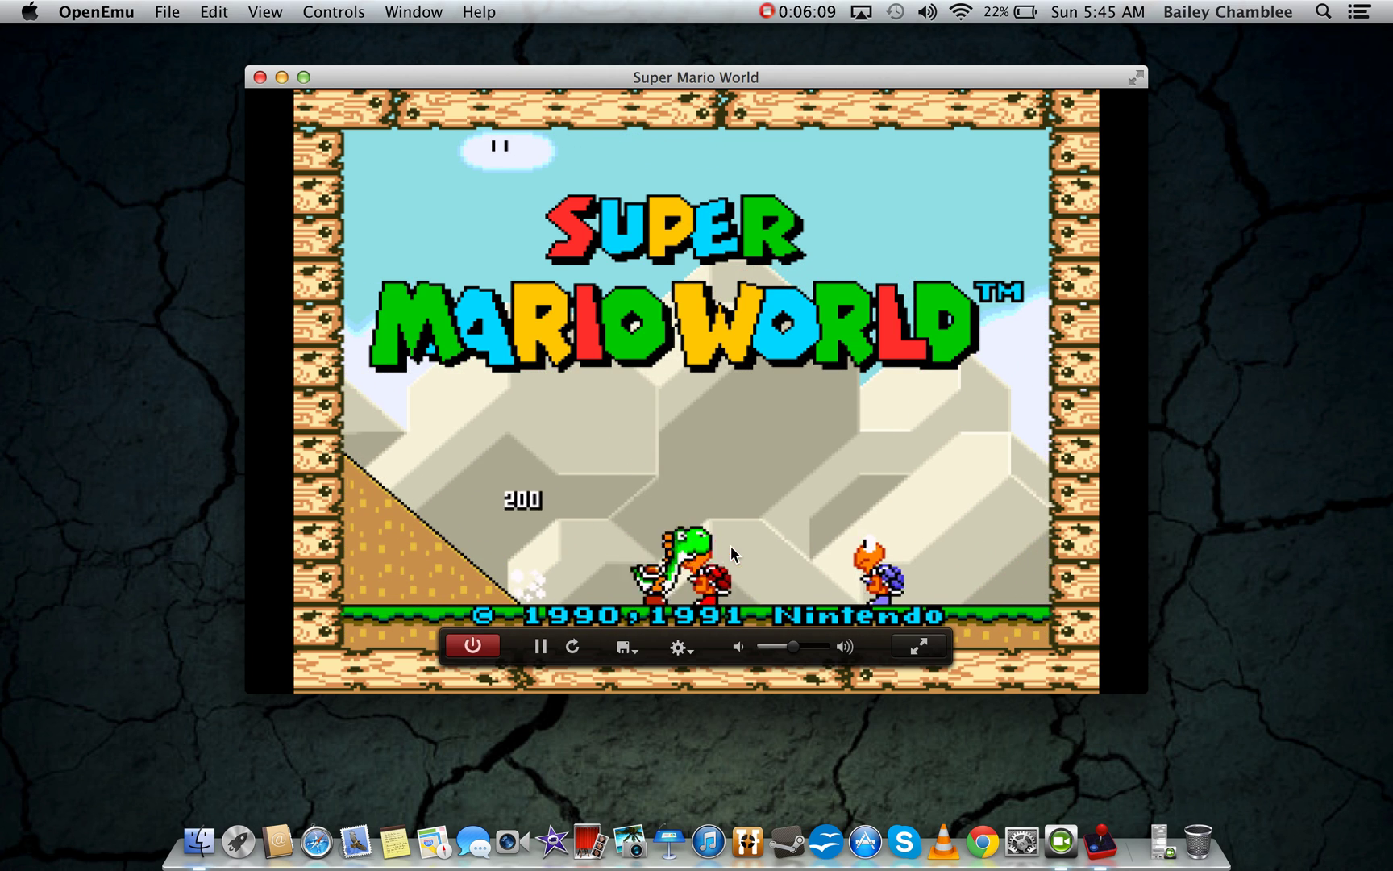
{"action": "mouse_move", "coordinate": [645, 540]}
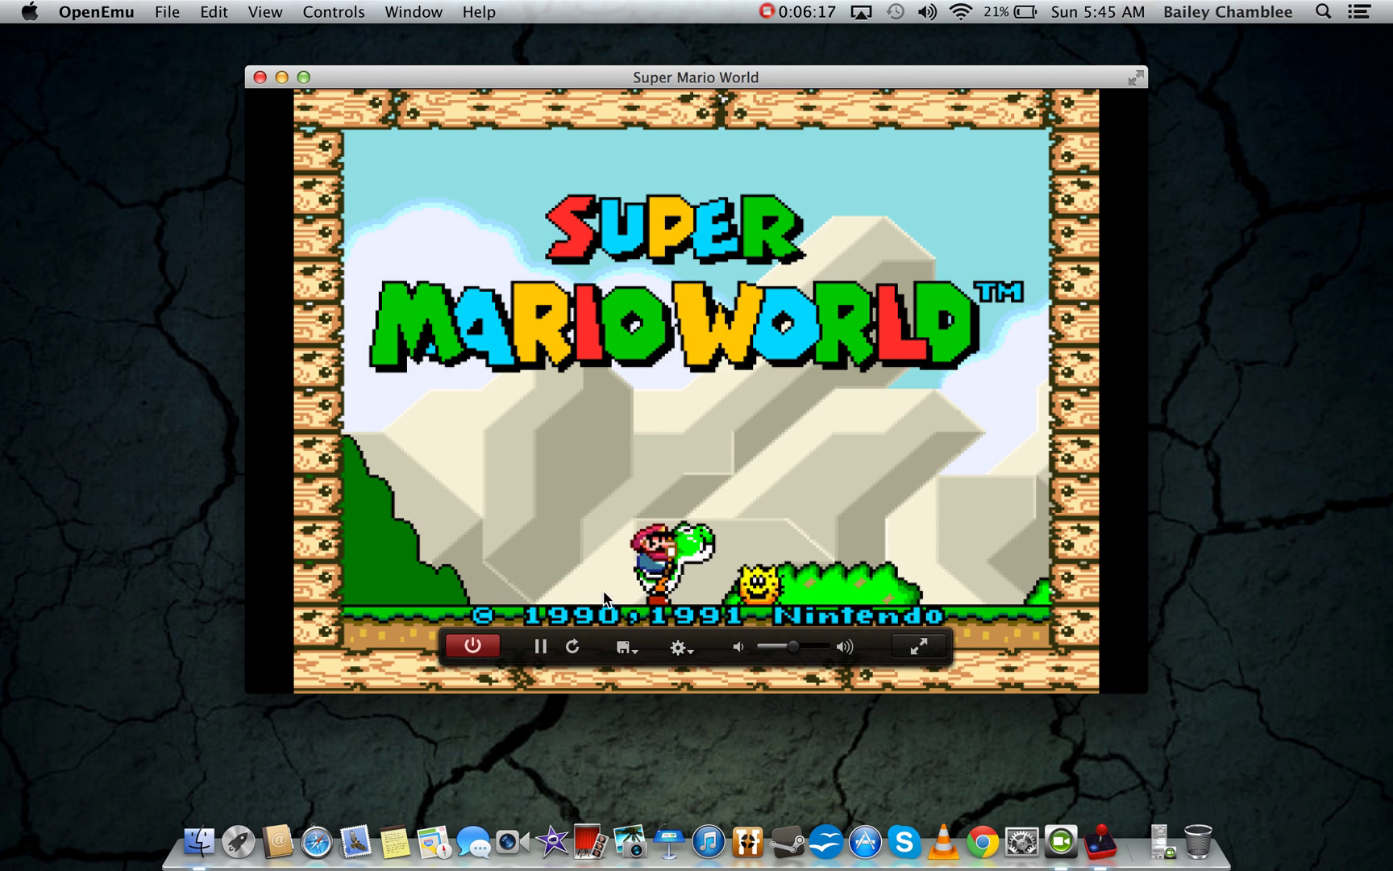
{"action": "left_click", "coordinate": [682, 649]}
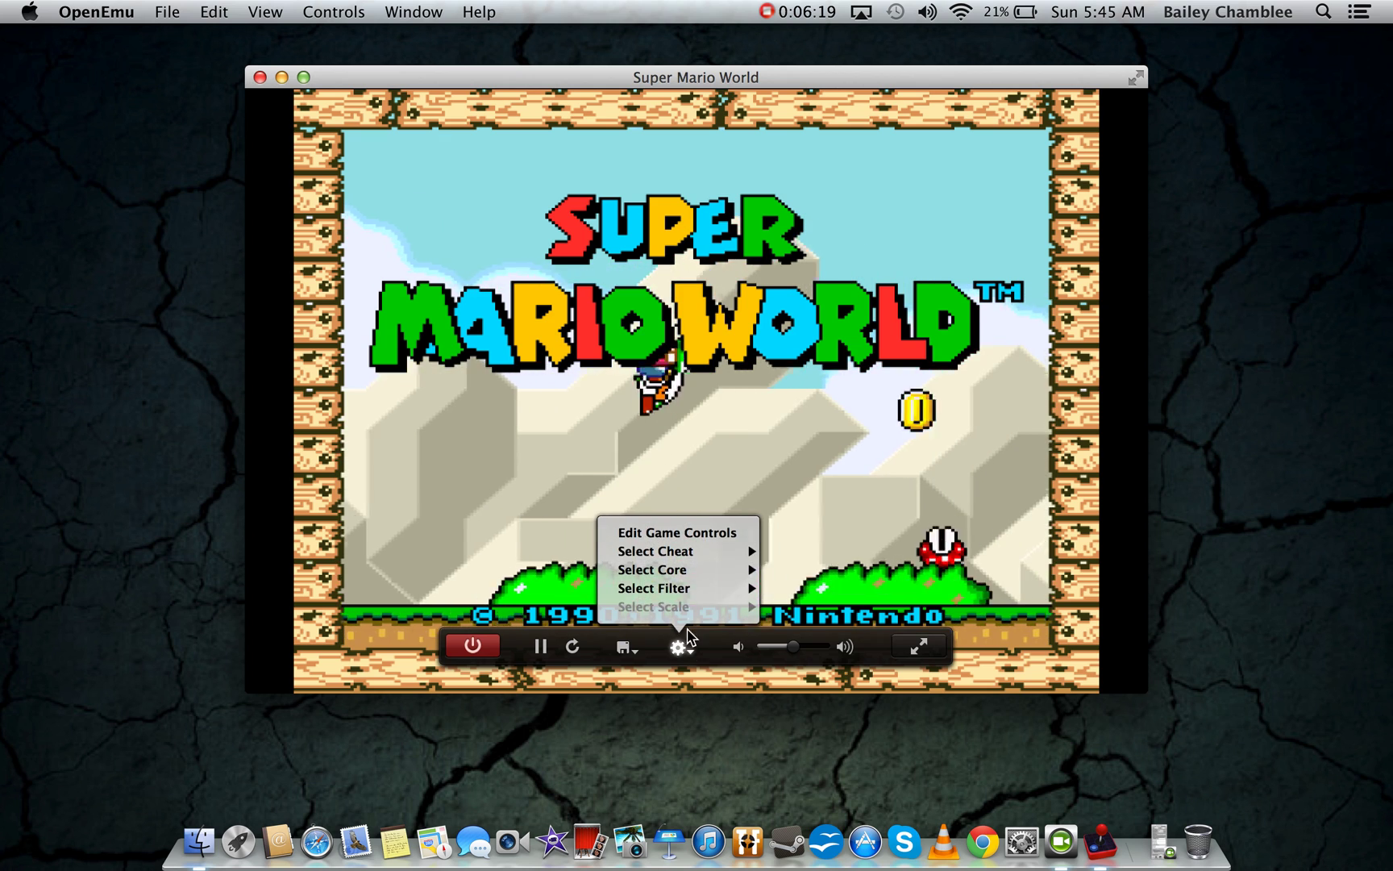
{"action": "left_click", "coordinate": [701, 537]}
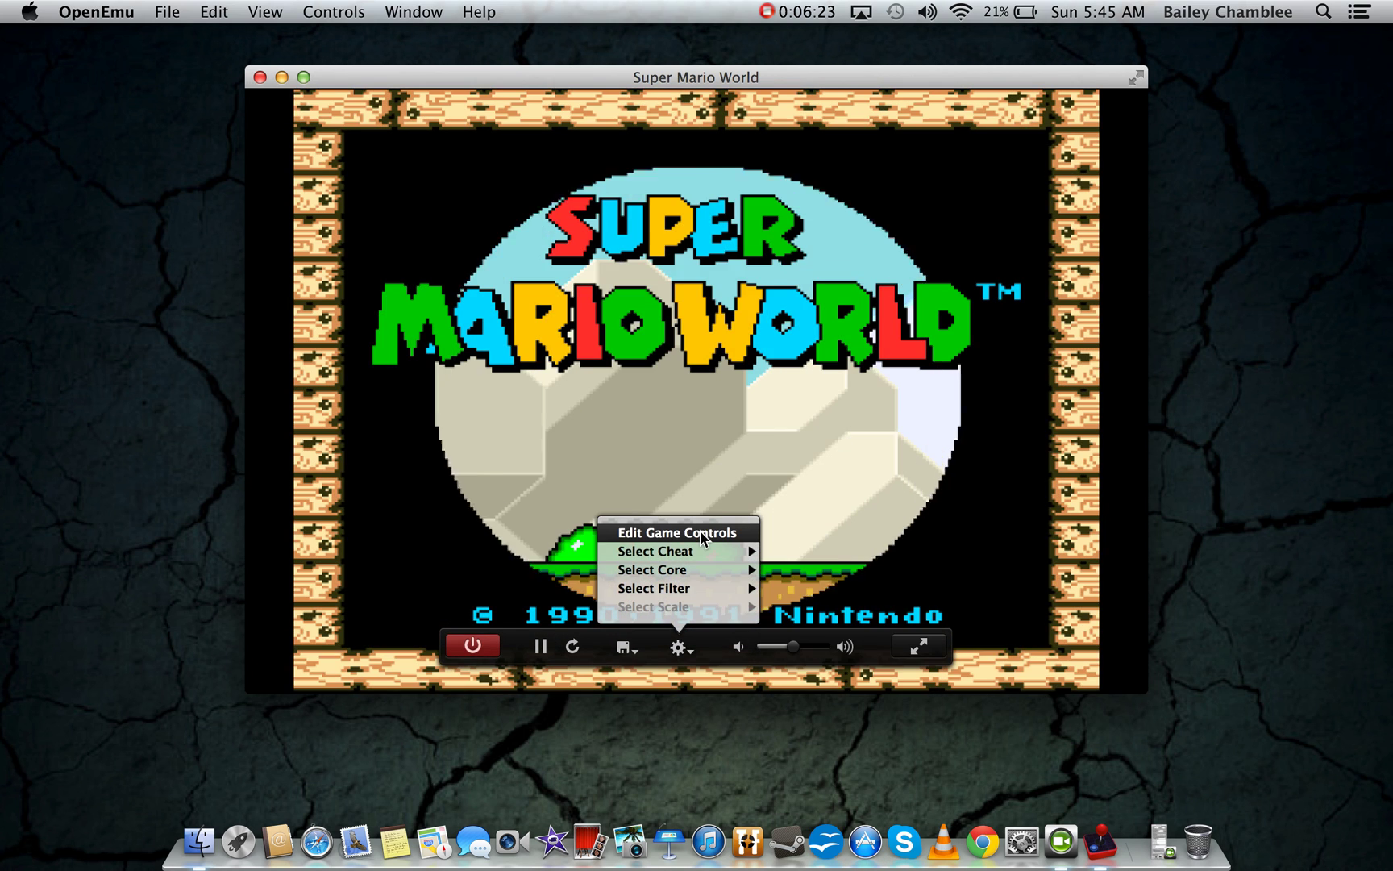
Open the game controls preferences and keep Keyboard as the input device.
{"action": "left_click", "coordinate": [684, 538]}
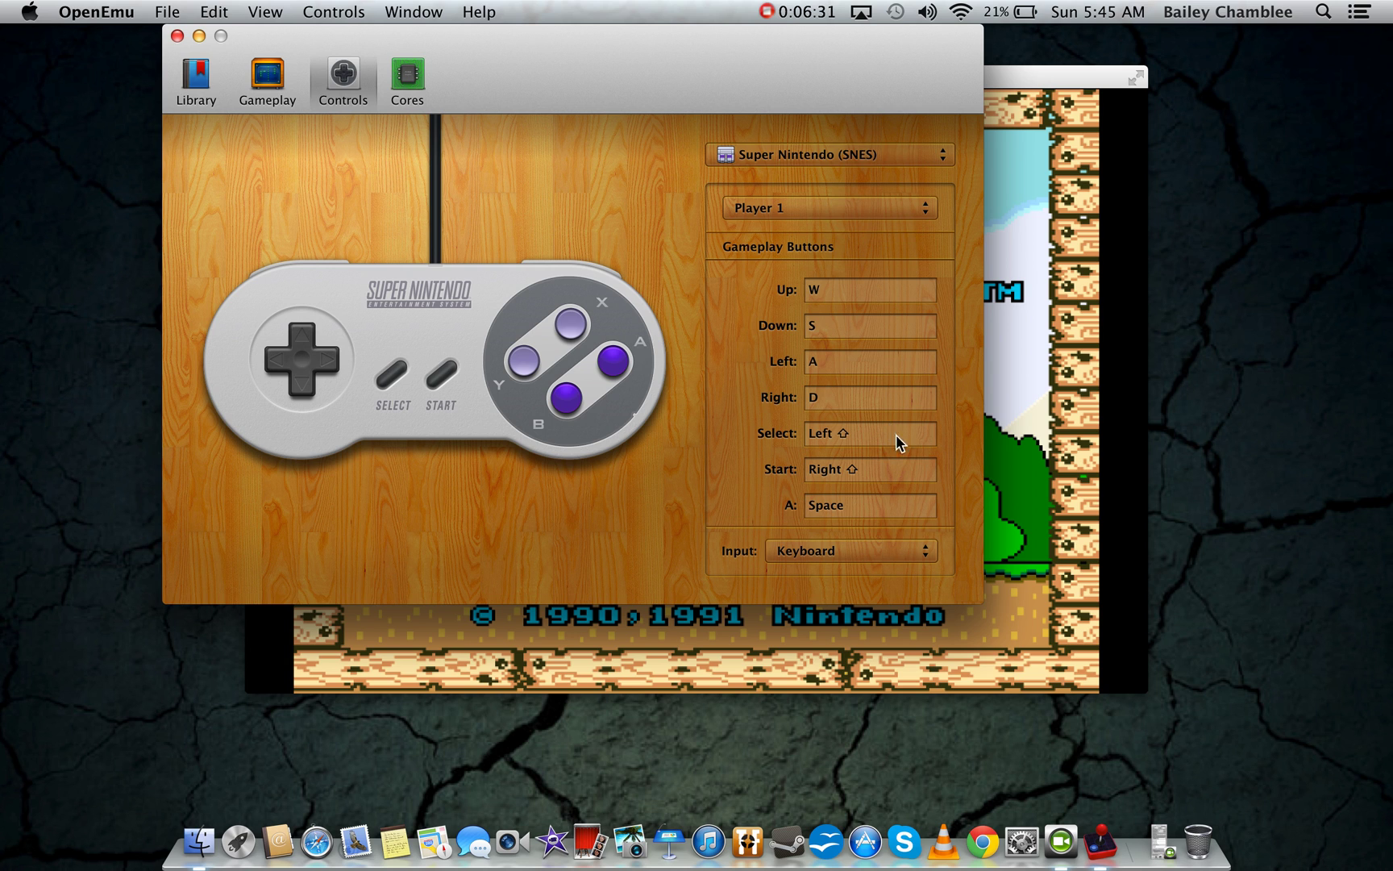
{"action": "left_click", "coordinate": [925, 559]}
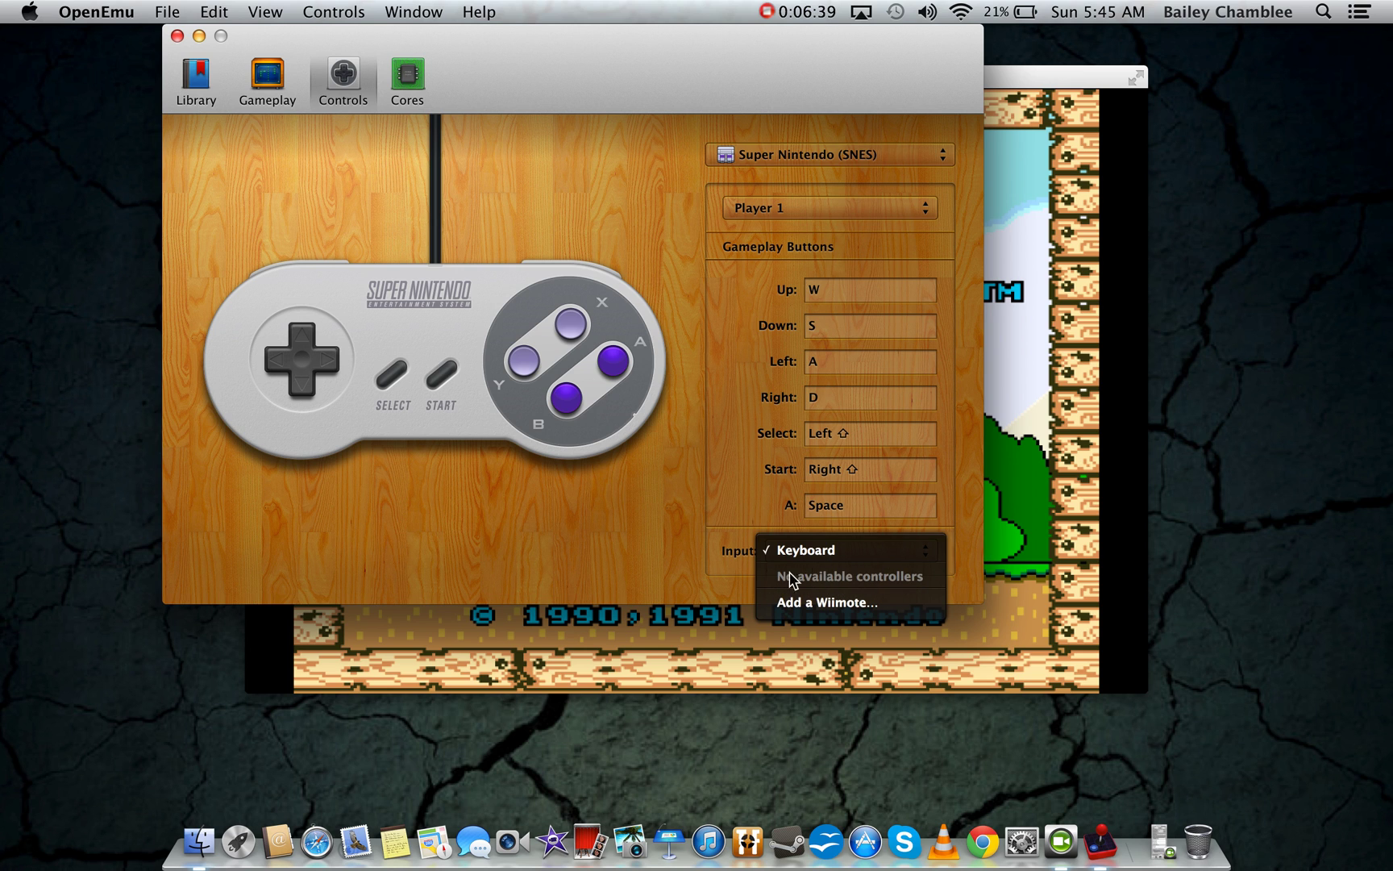
{"action": "left_click", "coordinate": [722, 482]}
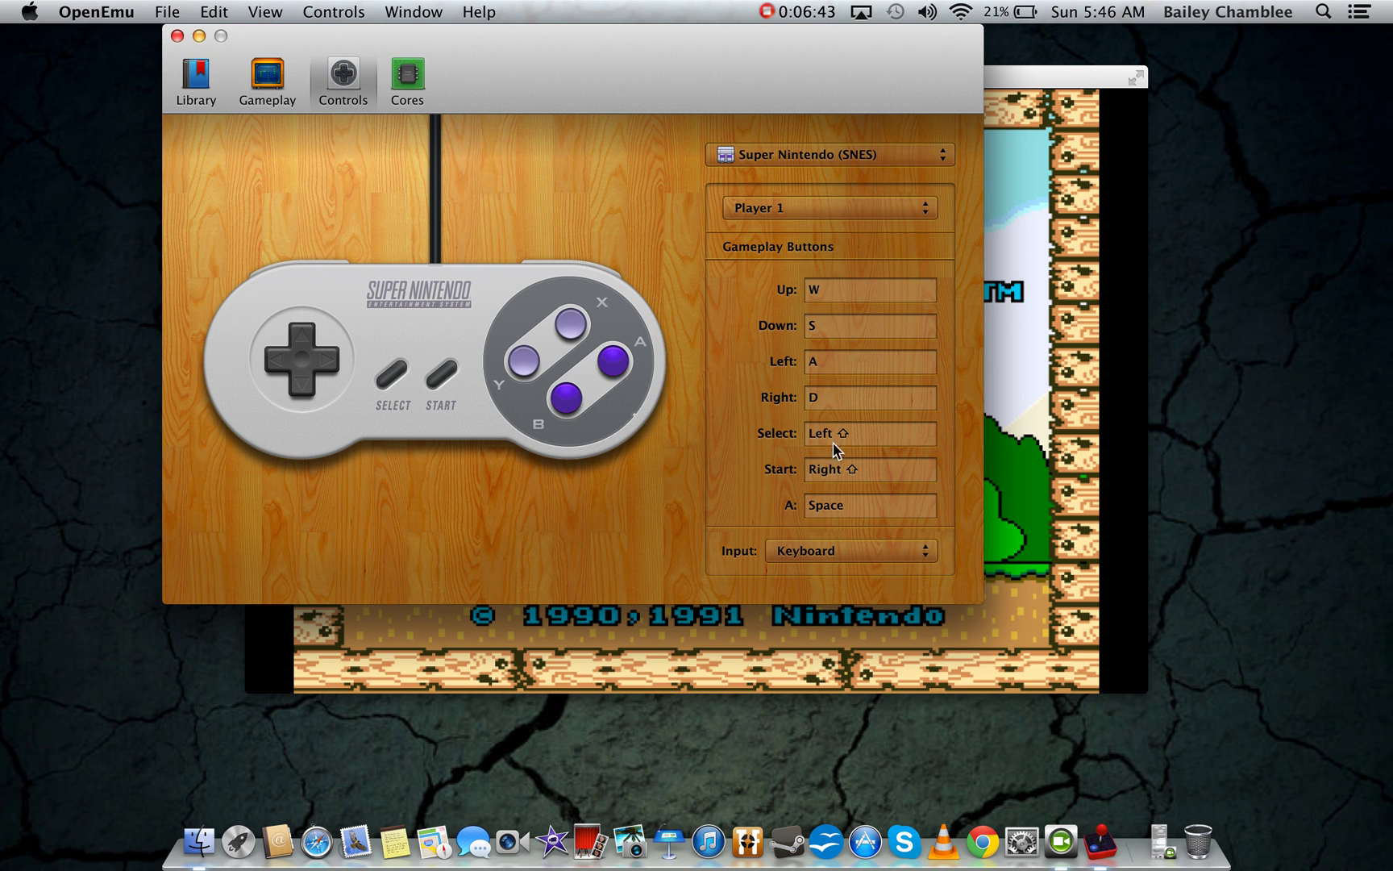
{"action": "left_click", "coordinate": [942, 158]}
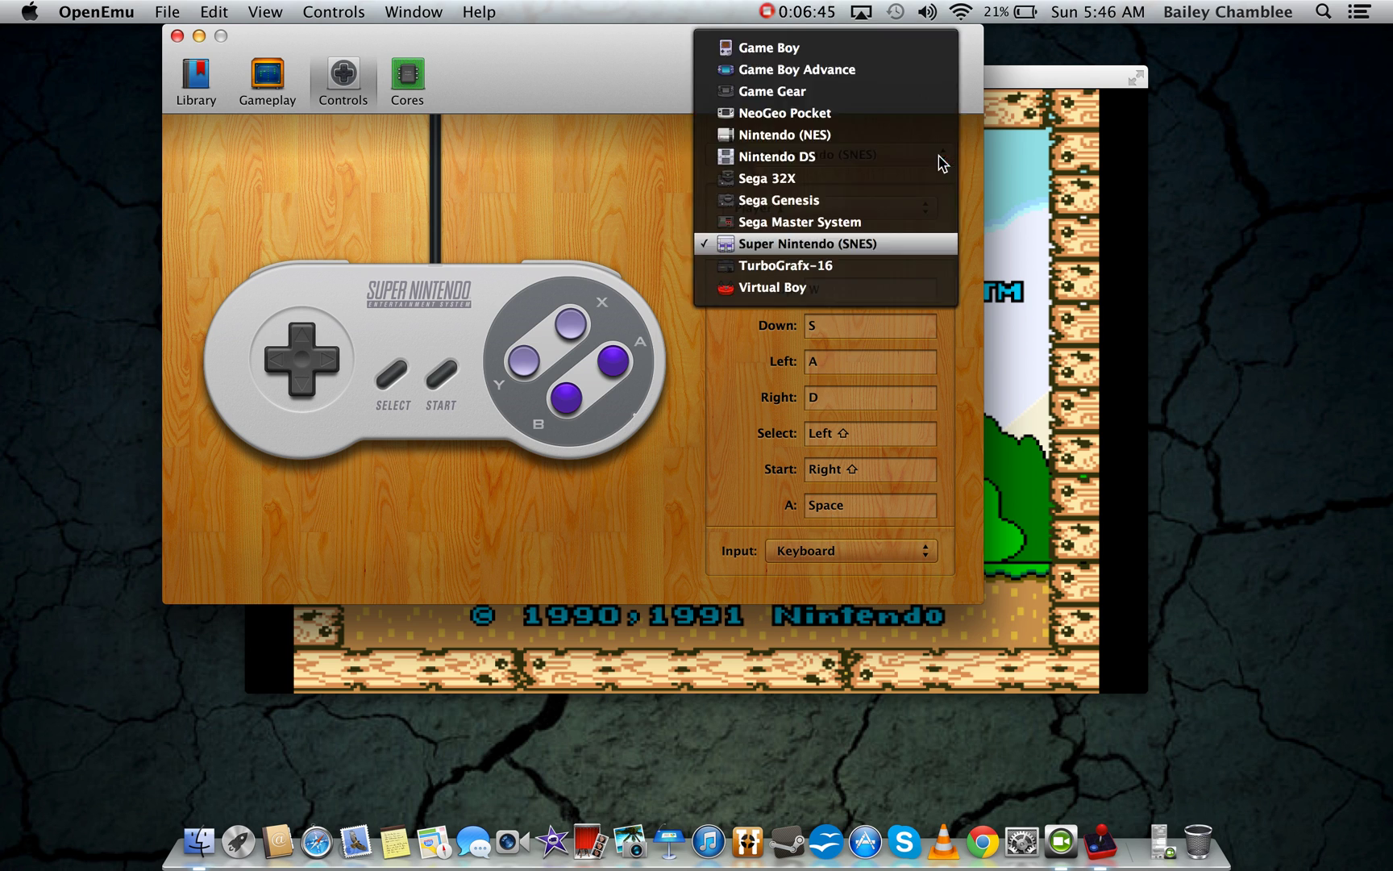
{"action": "left_click", "coordinate": [674, 195]}
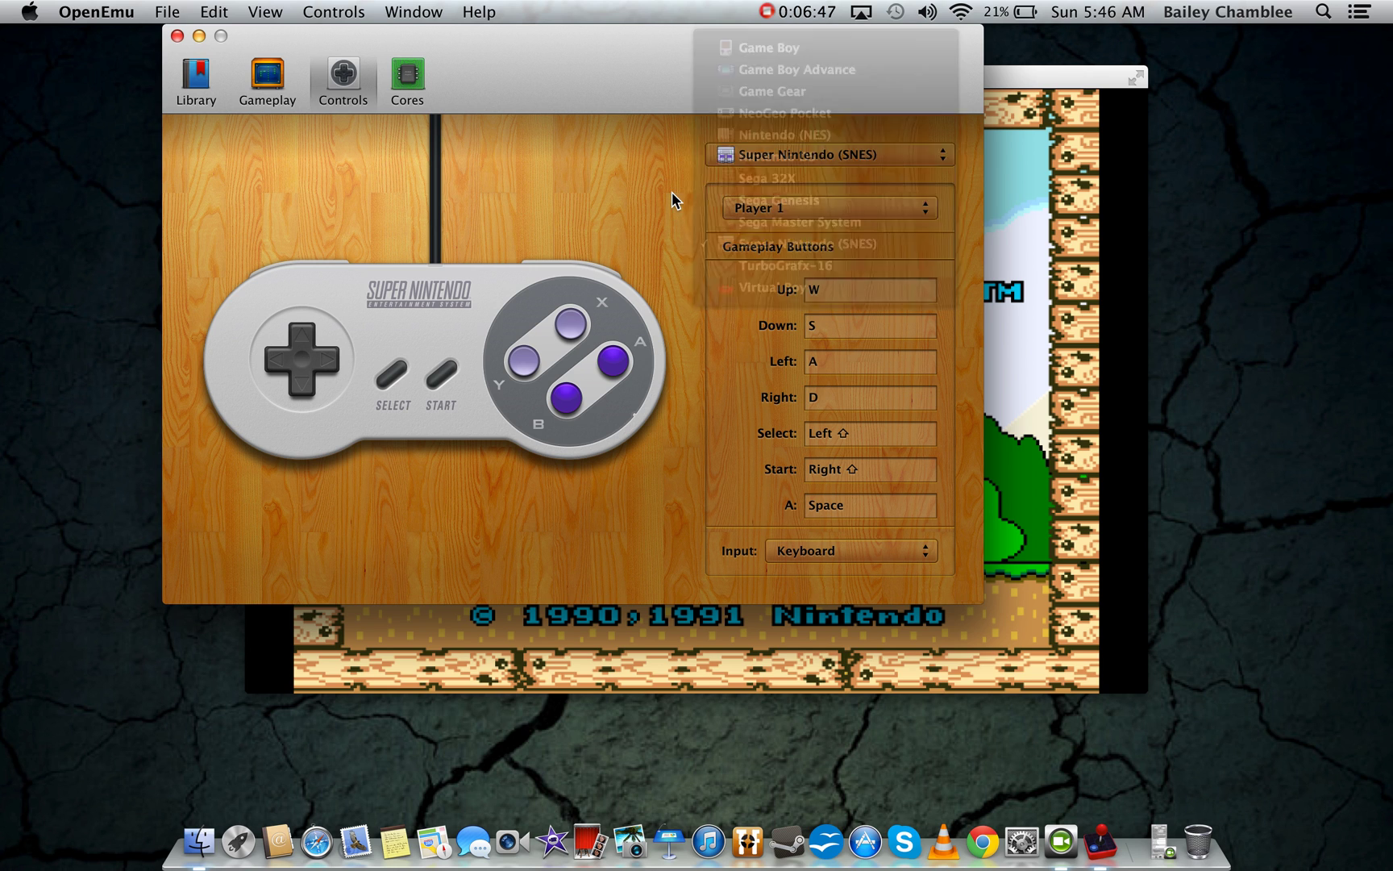
Review the Nintendo DS control mappings, leaving the Up binding unchanged.
{"action": "left_click", "coordinate": [942, 165]}
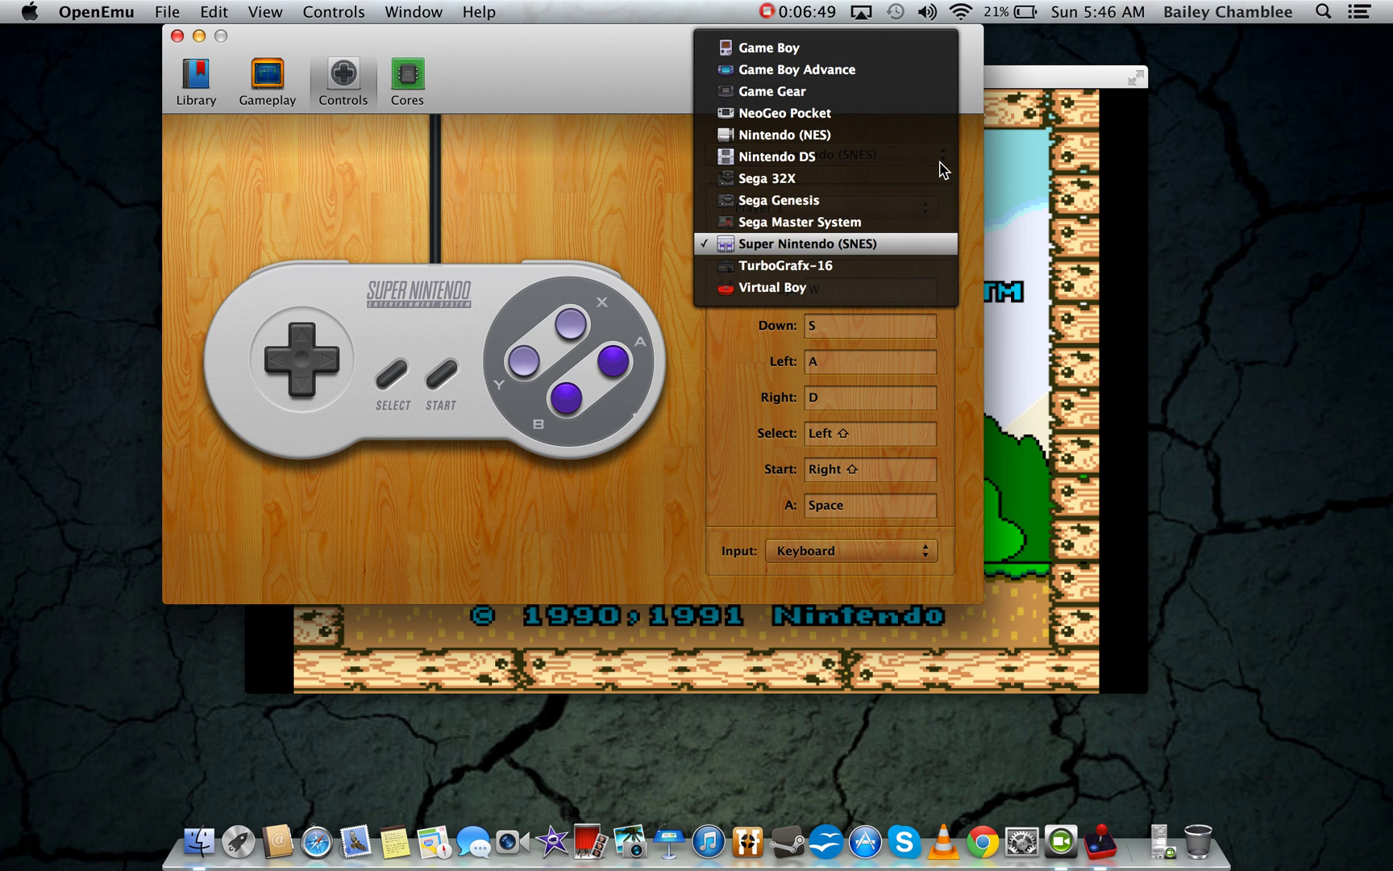
{"action": "left_click", "coordinate": [848, 164]}
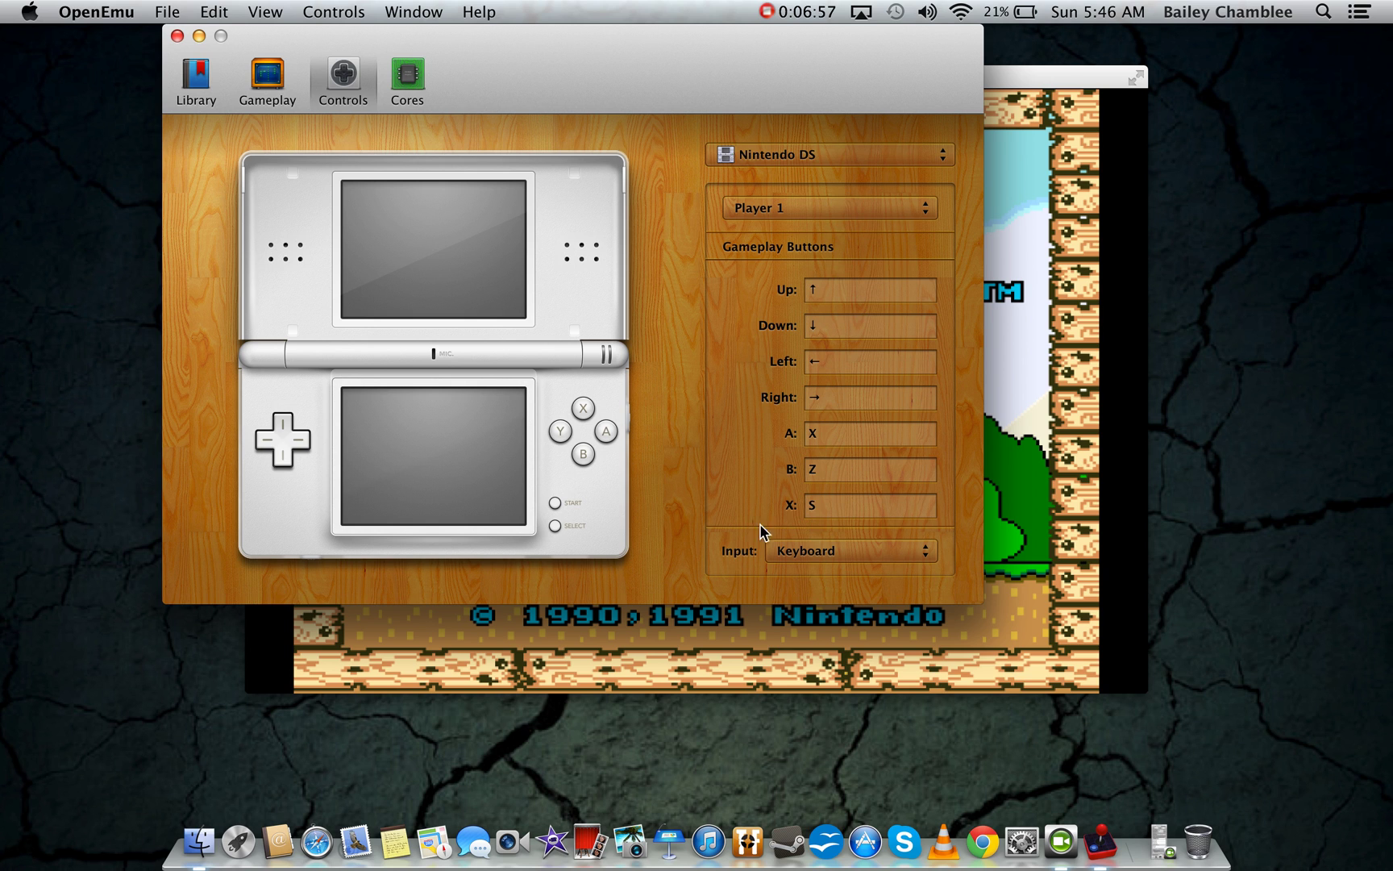
{"action": "left_click", "coordinate": [281, 423]}
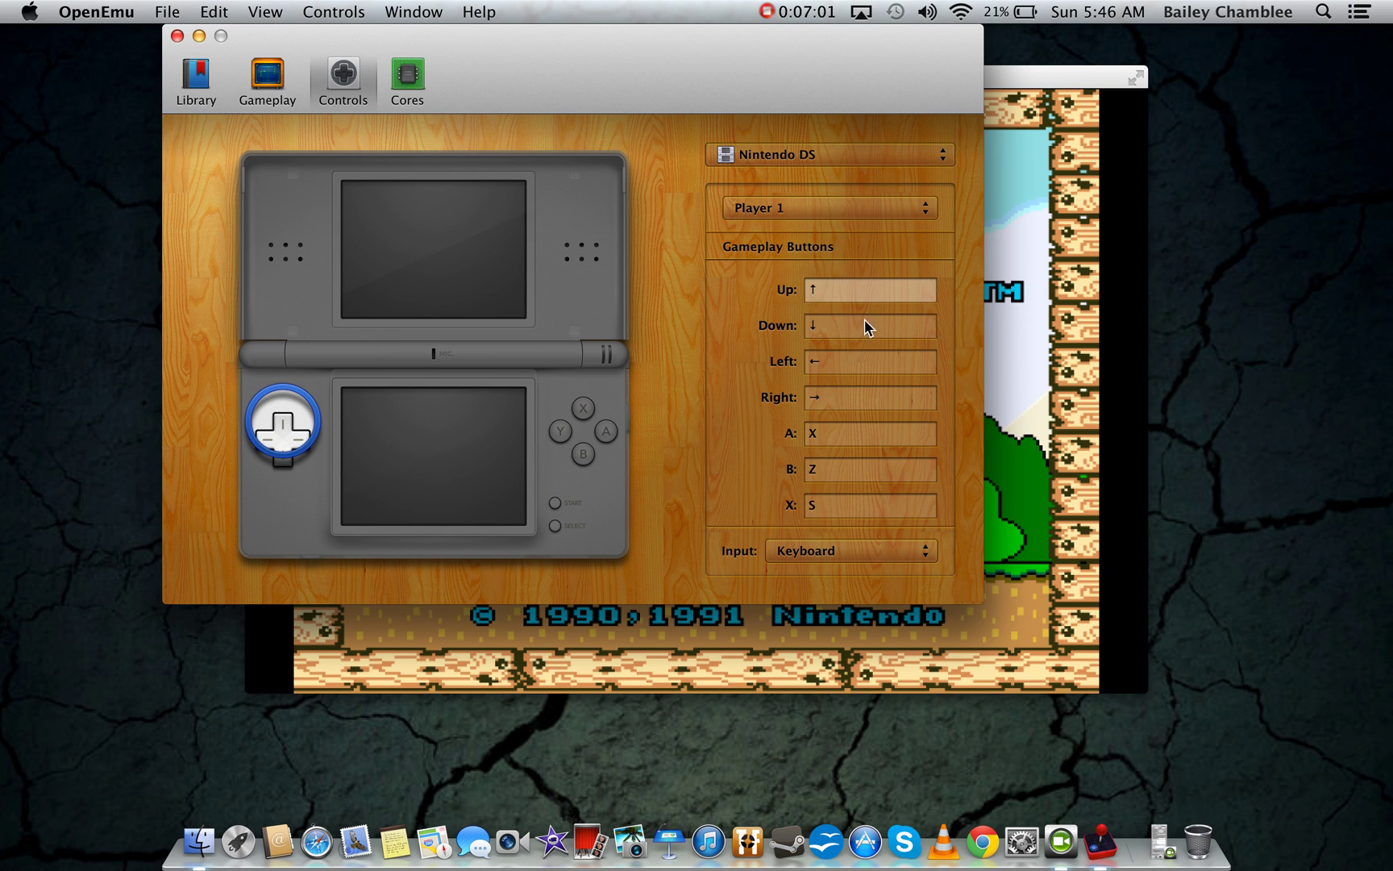
{"action": "left_click", "coordinate": [711, 278]}
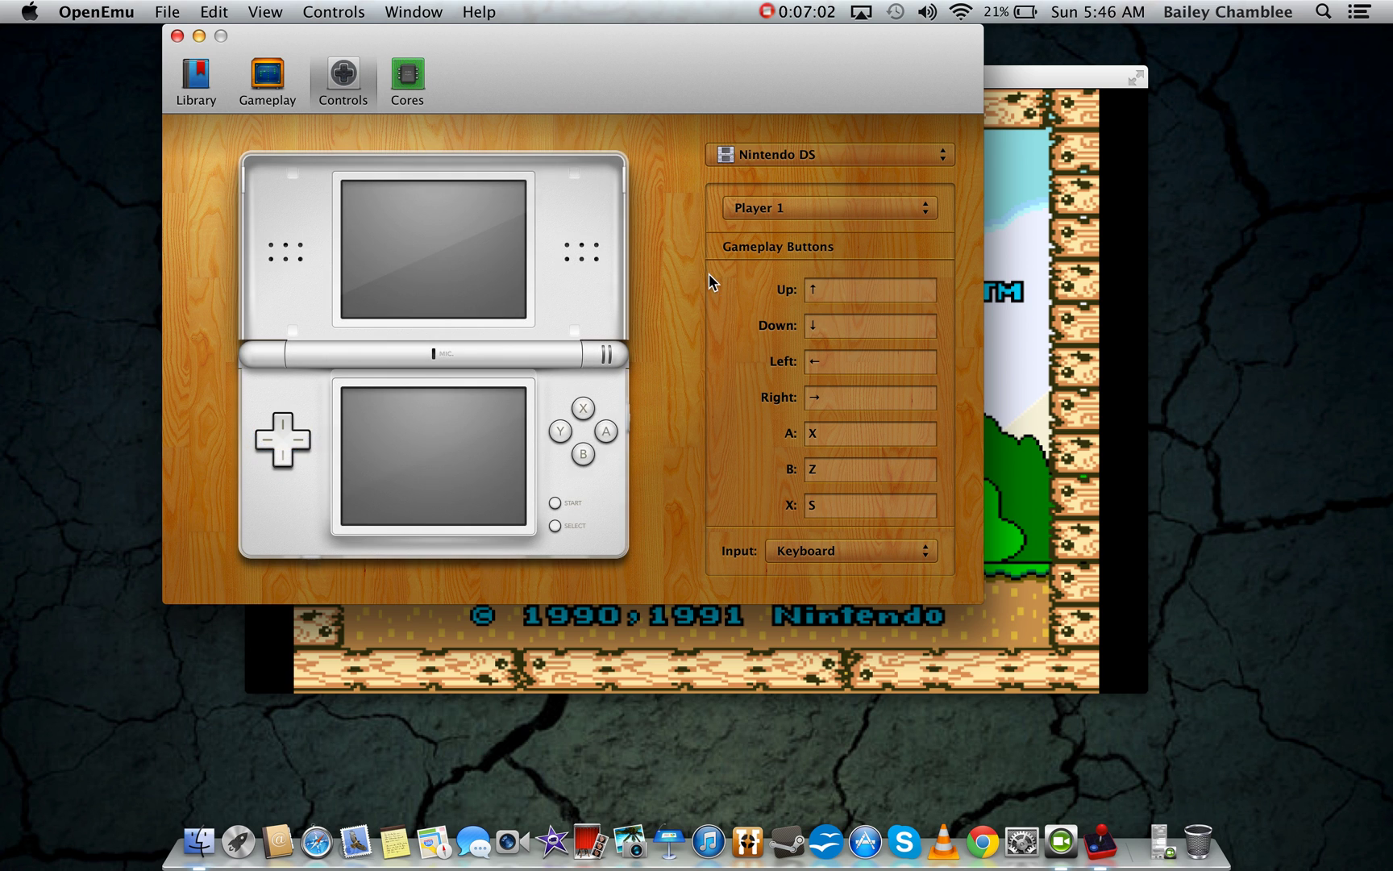
Switch back to the Super Nintendo (SNES) Player 1 bindings, keeping Y on M.
{"action": "left_click", "coordinate": [940, 156]}
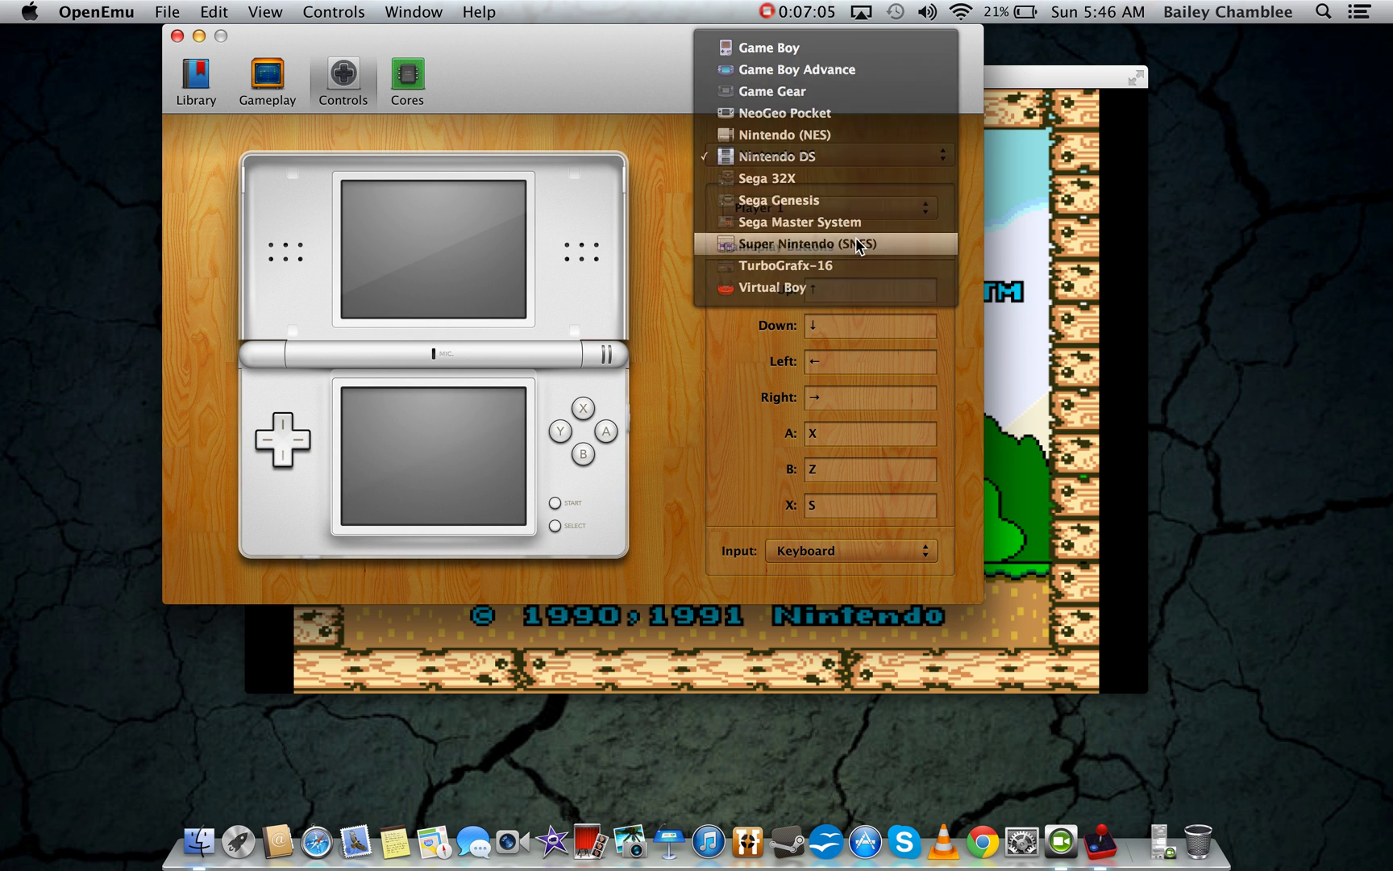
{"action": "left_click", "coordinate": [857, 244]}
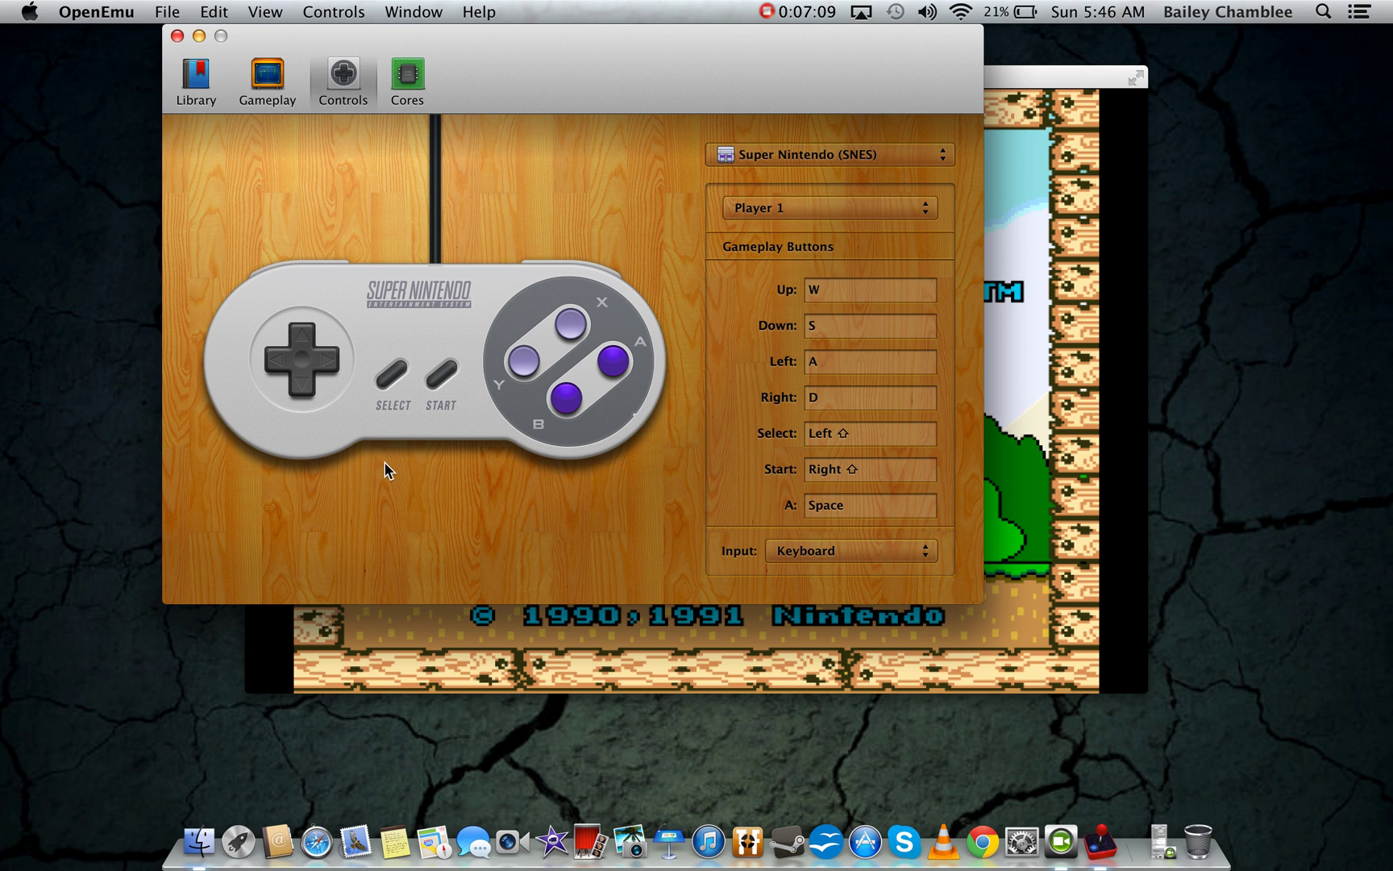
{"action": "left_click", "coordinate": [518, 373]}
{"action": "key", "text": "m"}
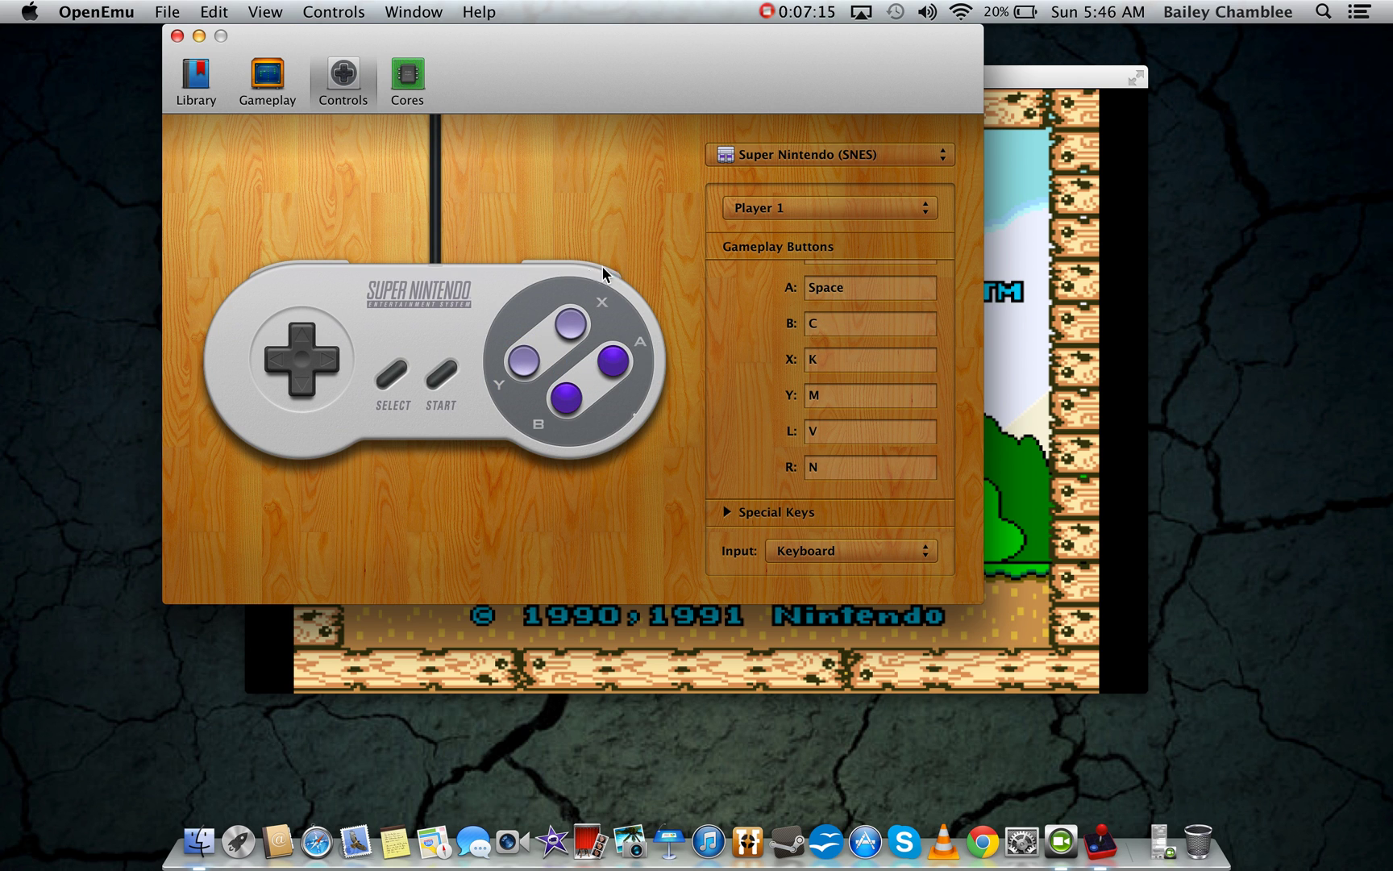
{"action": "scroll", "coordinate": [762, 379], "scroll_direction": "up", "scroll_amount": 5}
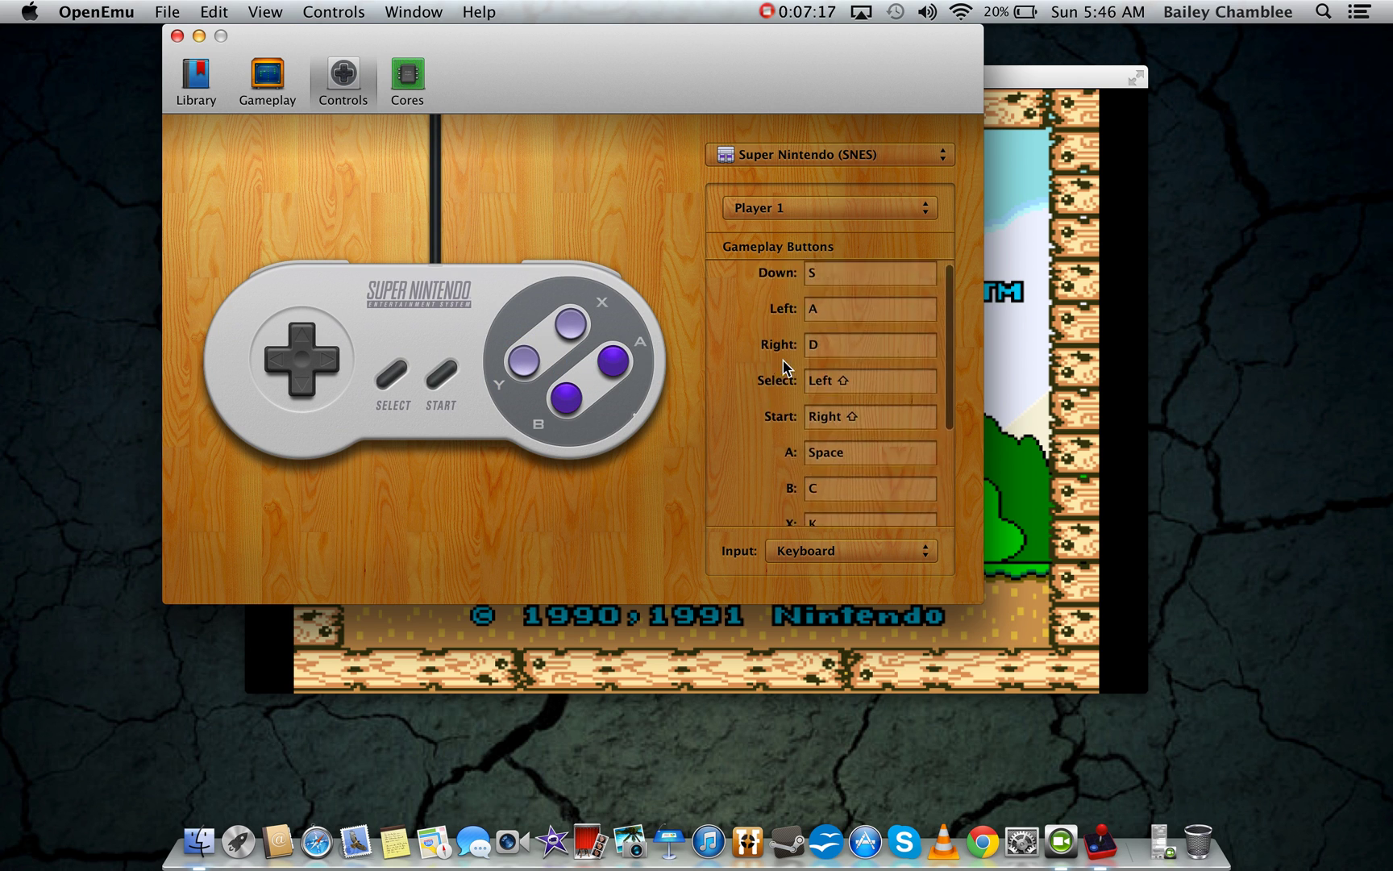
{"action": "scroll", "coordinate": [784, 367], "scroll_direction": "up", "scroll_amount": 1}
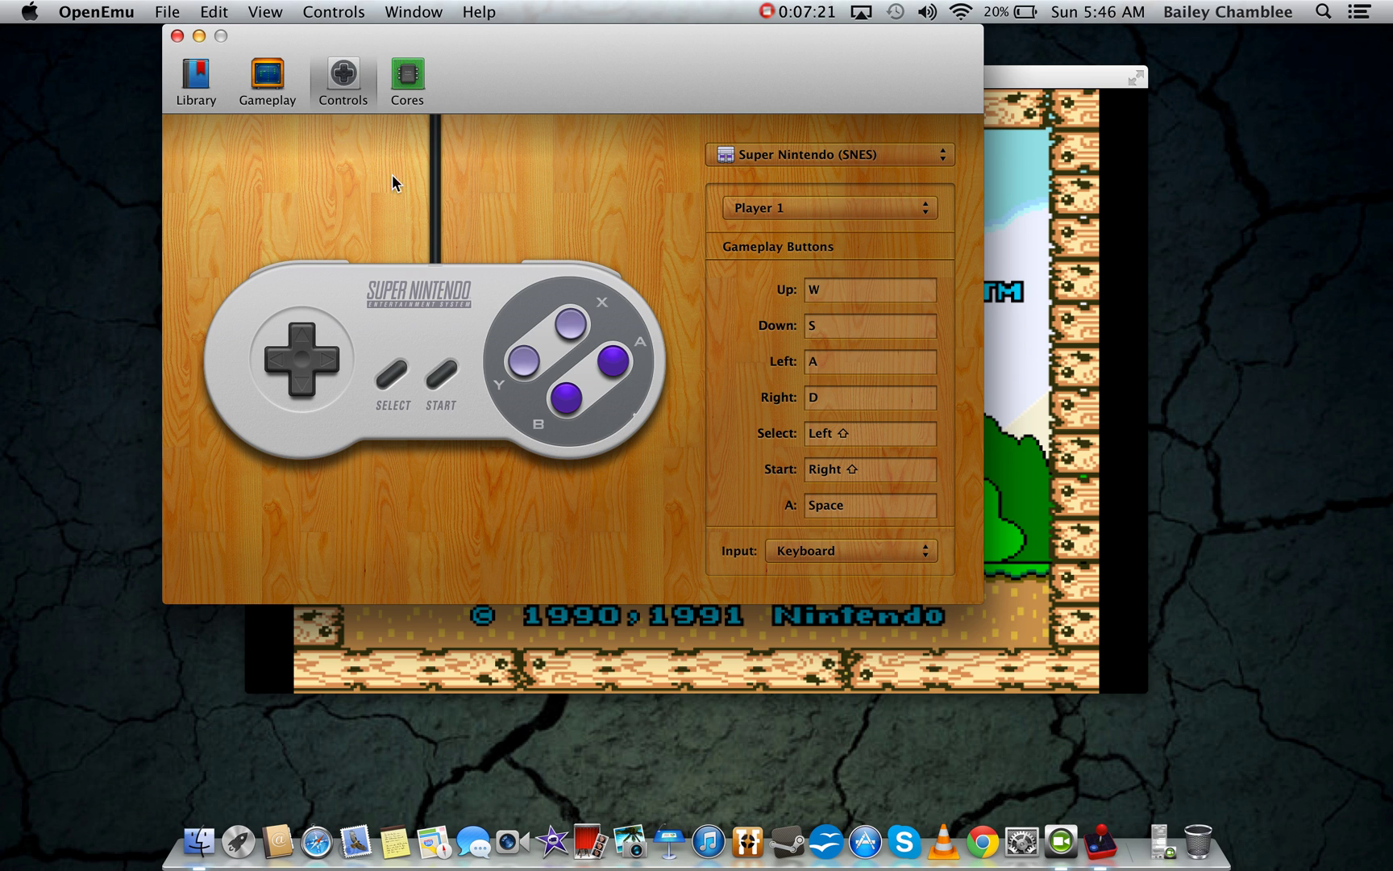
Close the controls preferences and start a 1 Player Game in Super Mario World.
{"action": "left_click", "coordinate": [178, 37]}
{"action": "mouse_move", "coordinate": [615, 382]}
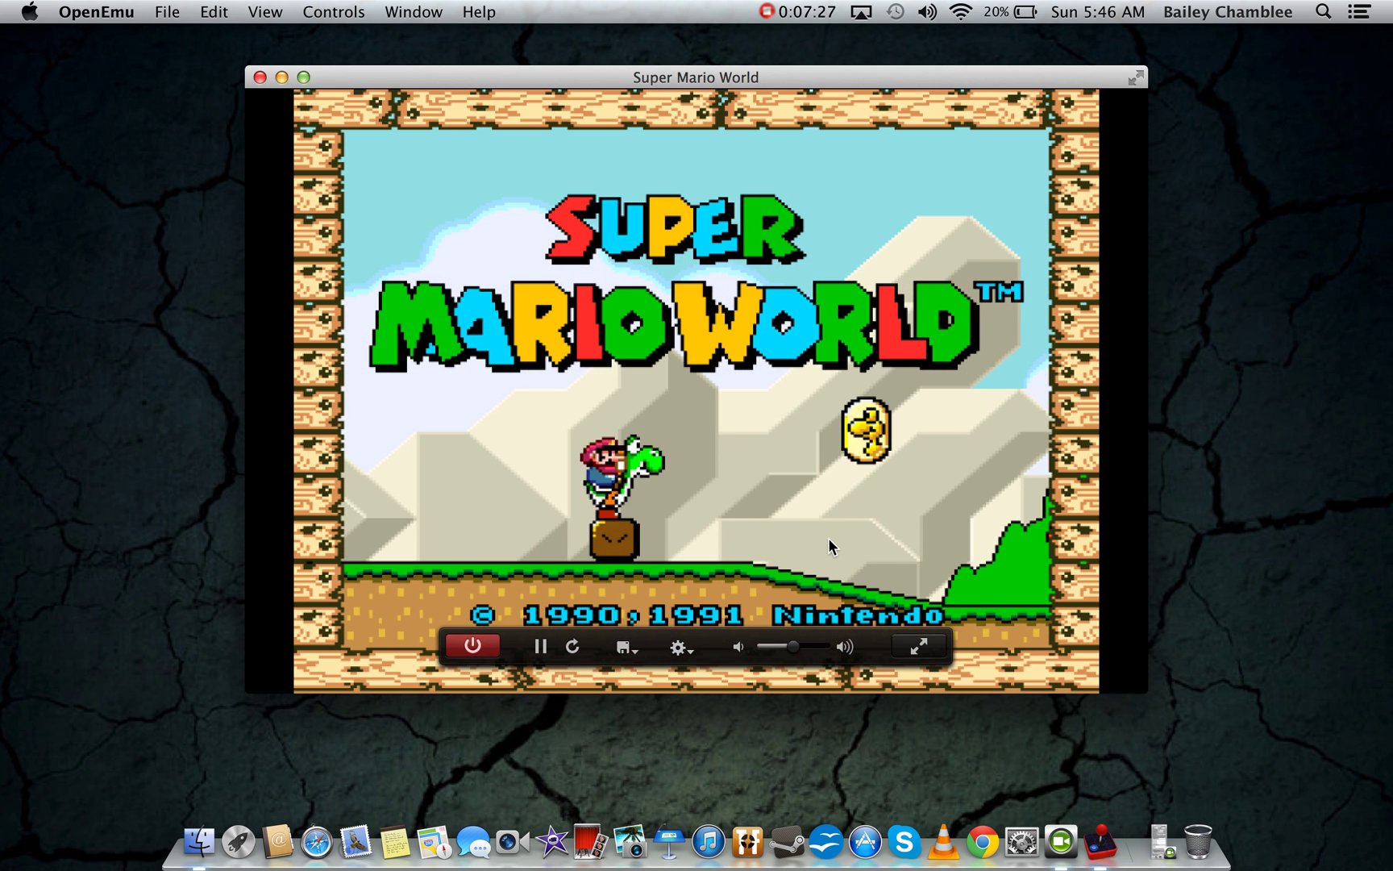
{"action": "key", "text": "Return"}
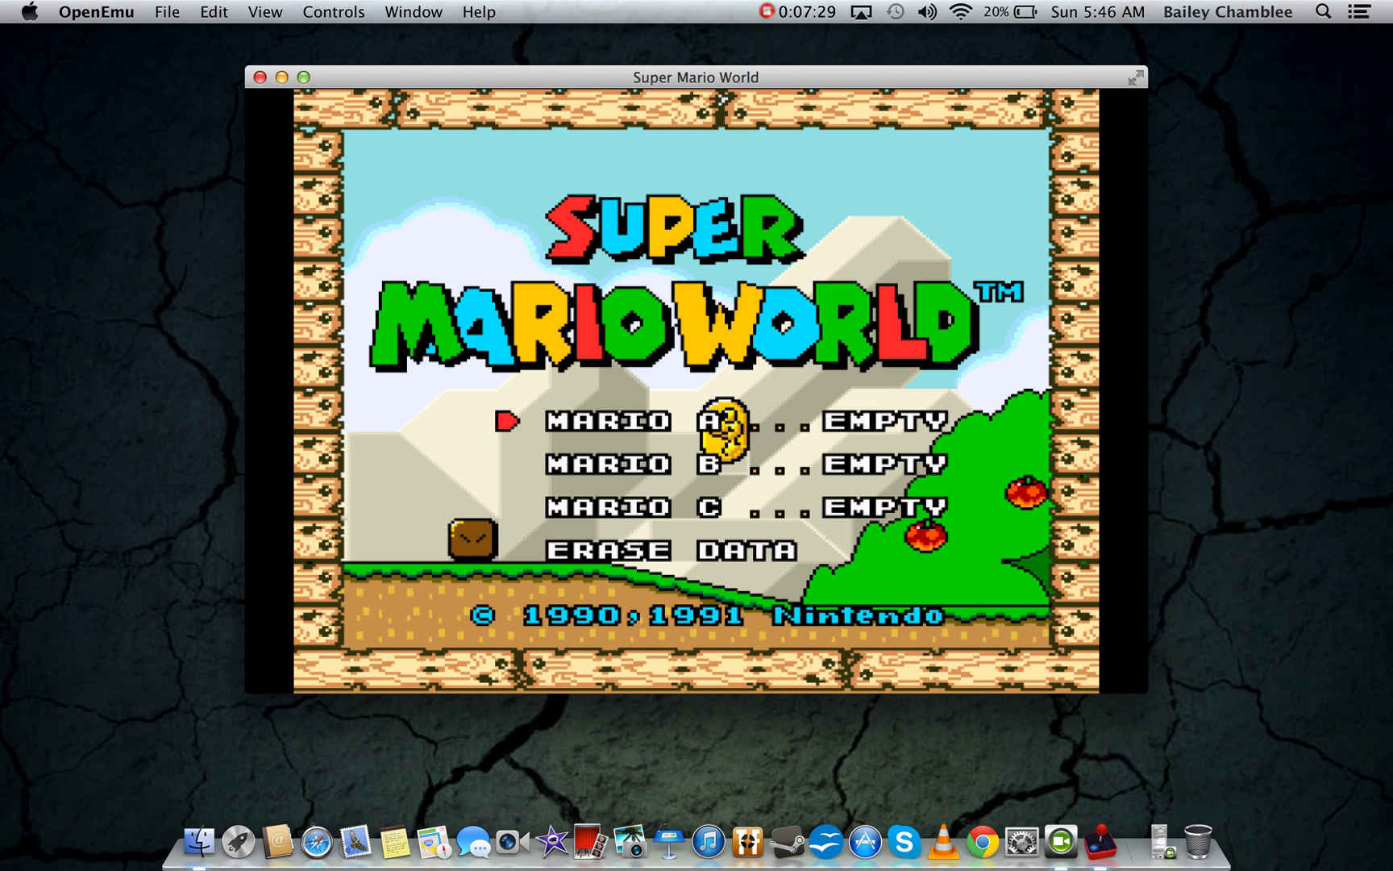
{"action": "key", "text": "Return"}
{"action": "key", "text": "Return"}
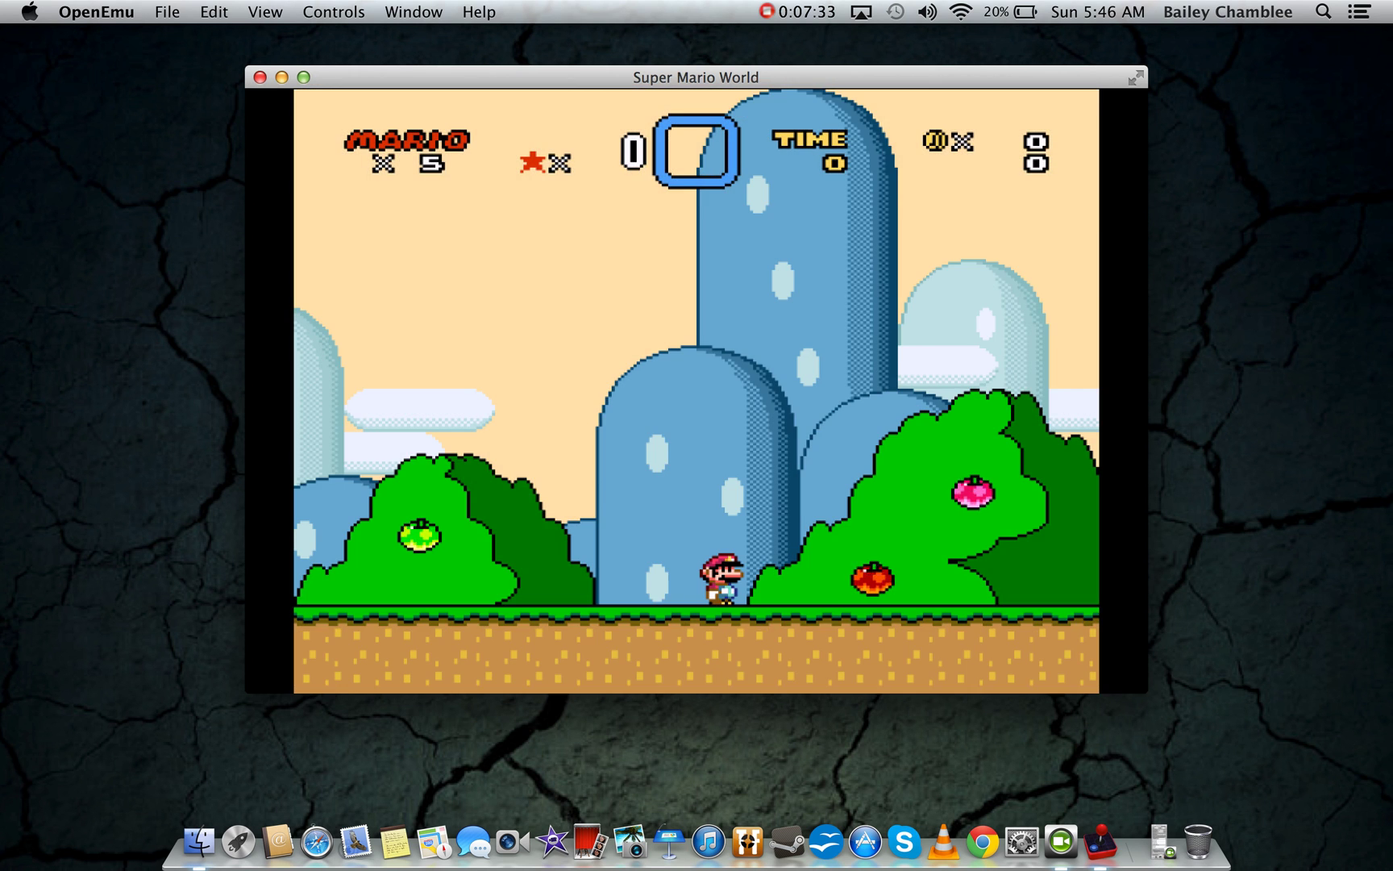
Stop the emulation from the HUD and confirm, returning to the SNES library.
{"action": "mouse_move", "coordinate": [774, 505]}
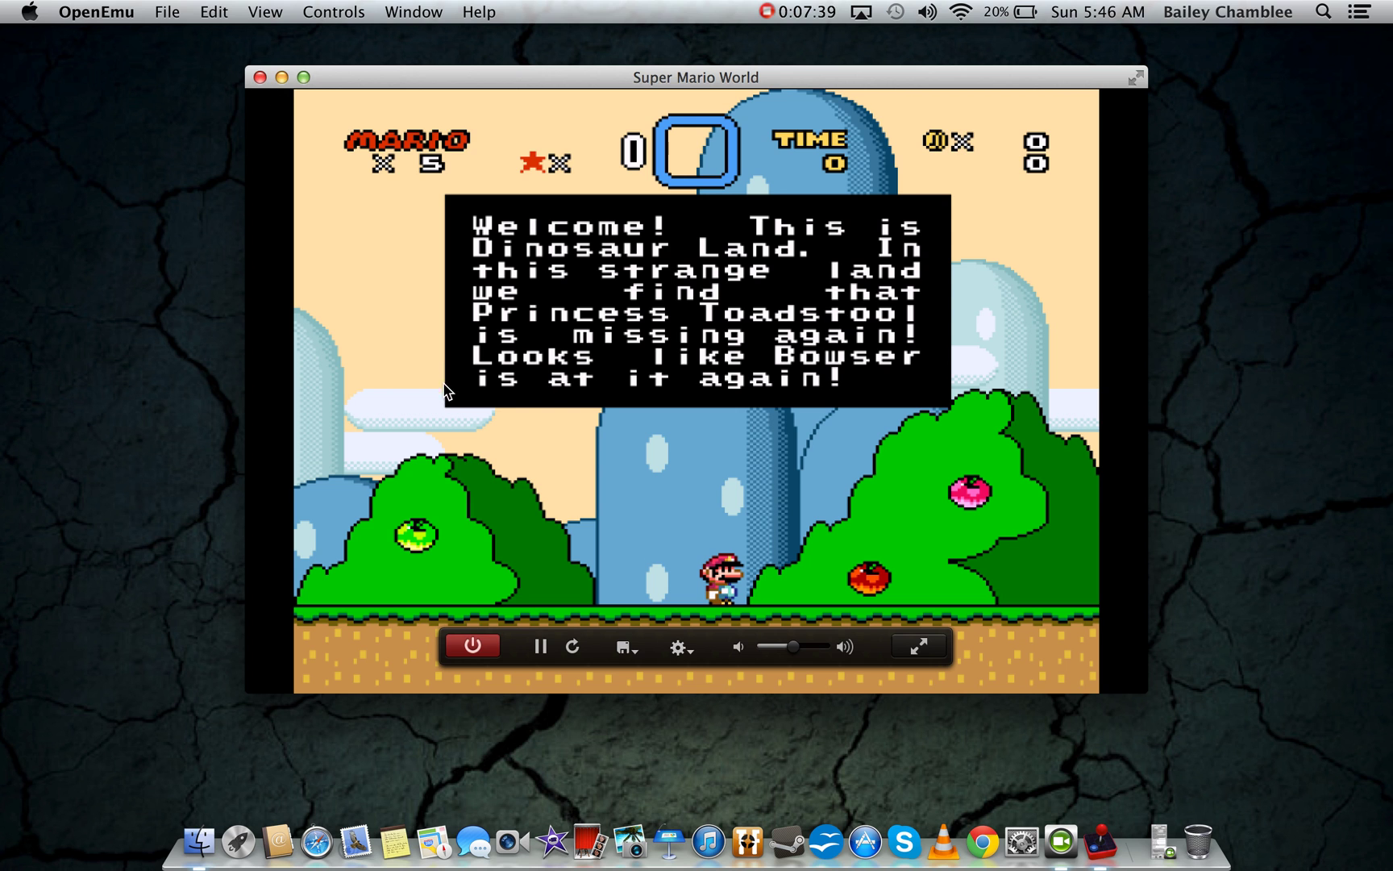
{"action": "left_click", "coordinate": [473, 645]}
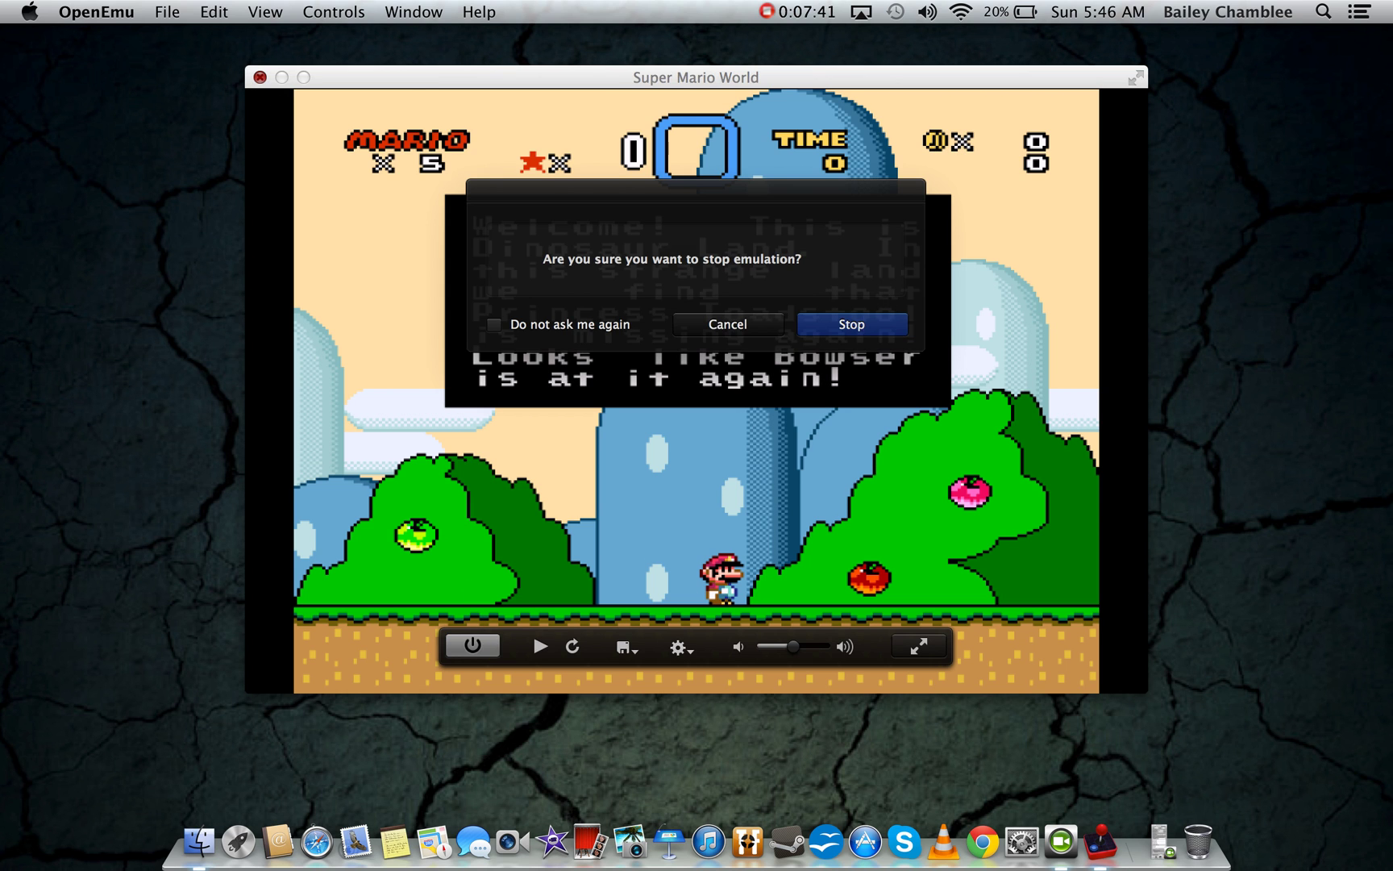
{"action": "left_click", "coordinate": [848, 324]}
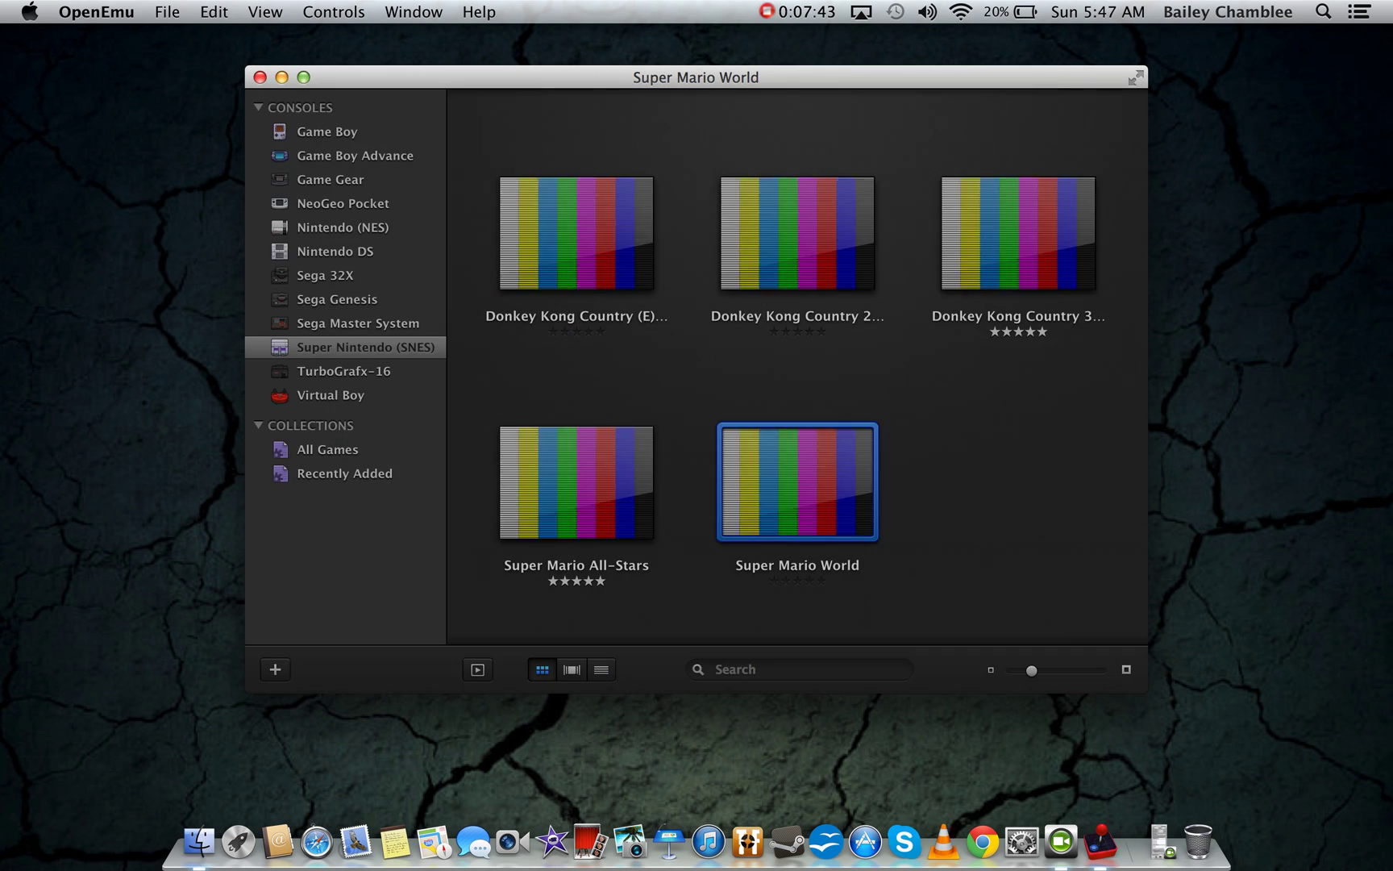